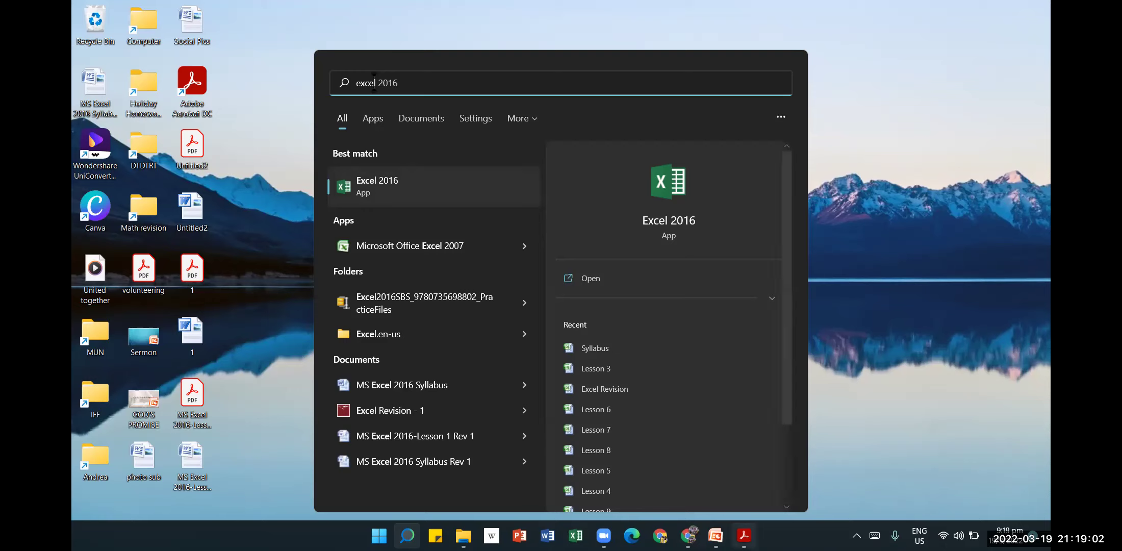
# Search the computer for "excel" and launch Excel 2016.
pyautogui.click(902, 279)
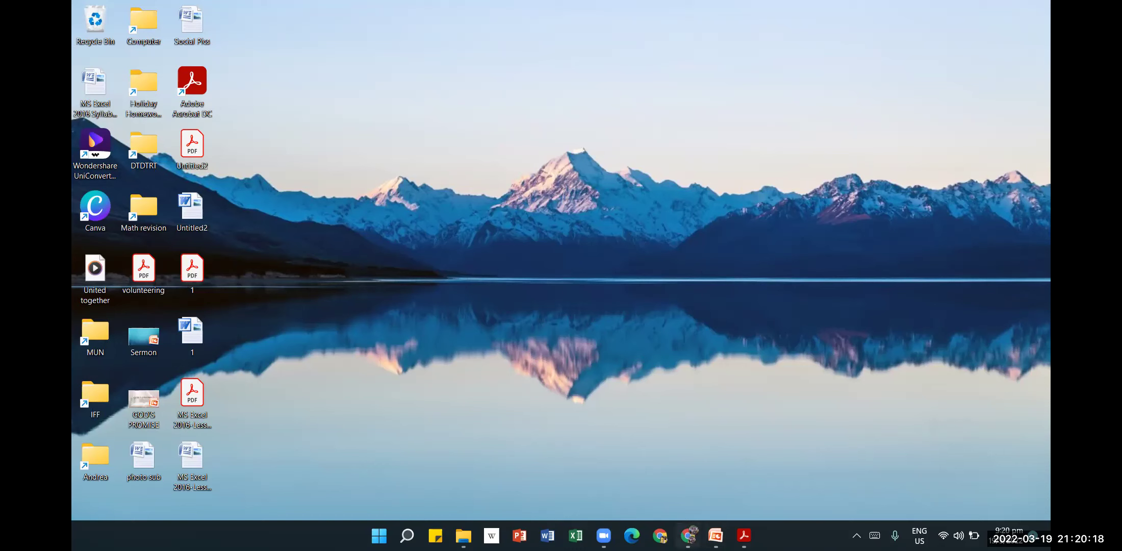
pyautogui.moveTo(688, 536)
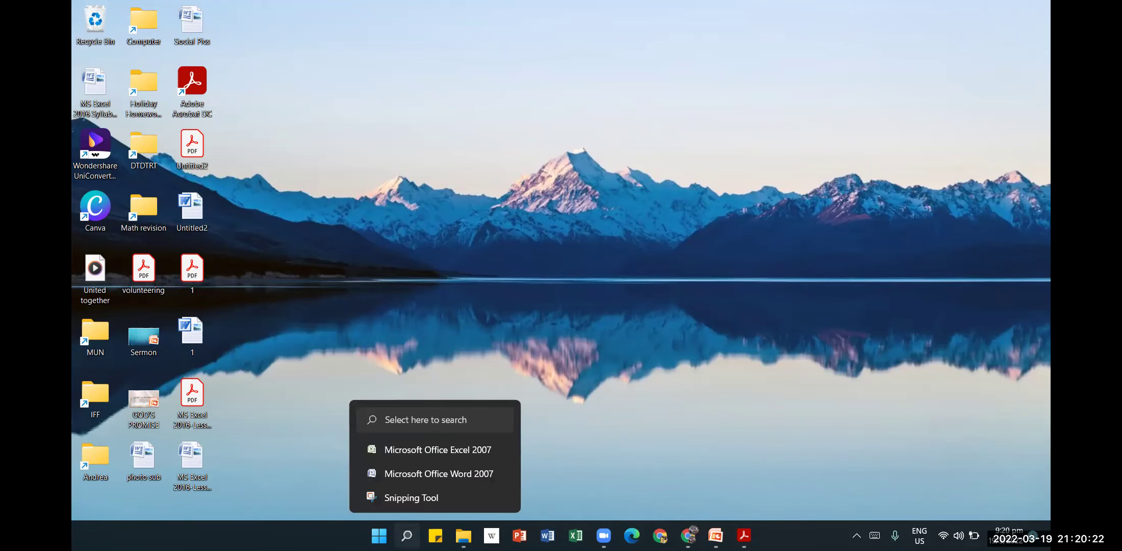
pyautogui.click(407, 535)
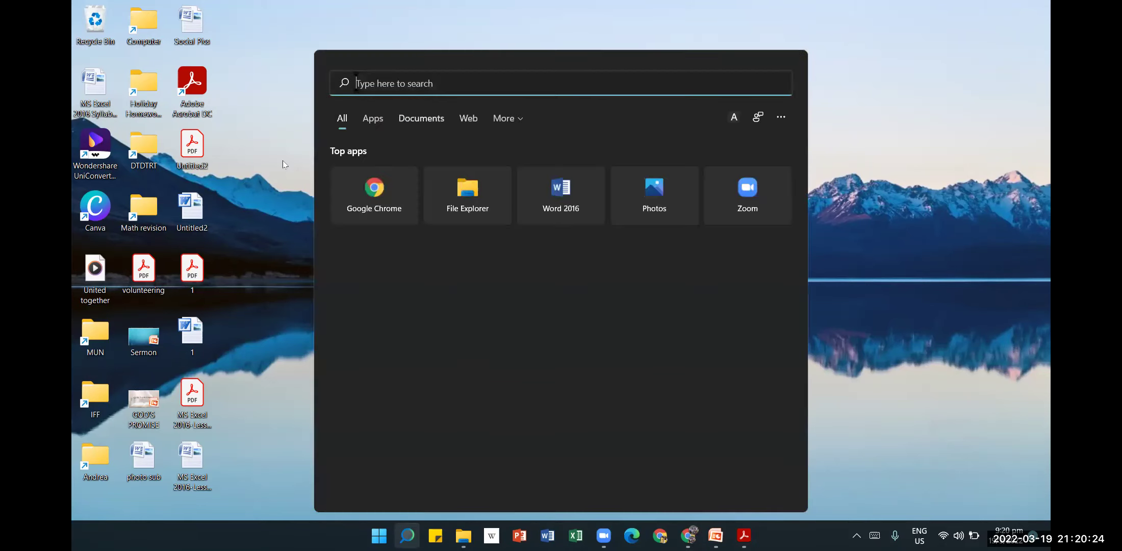
pyautogui.write('excel')
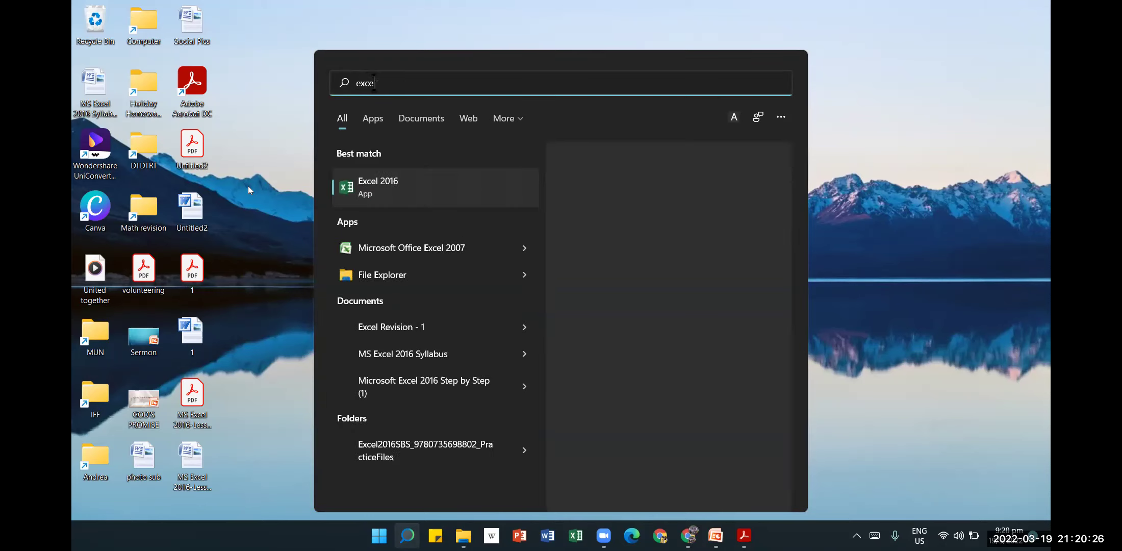
pyautogui.click(385, 197)
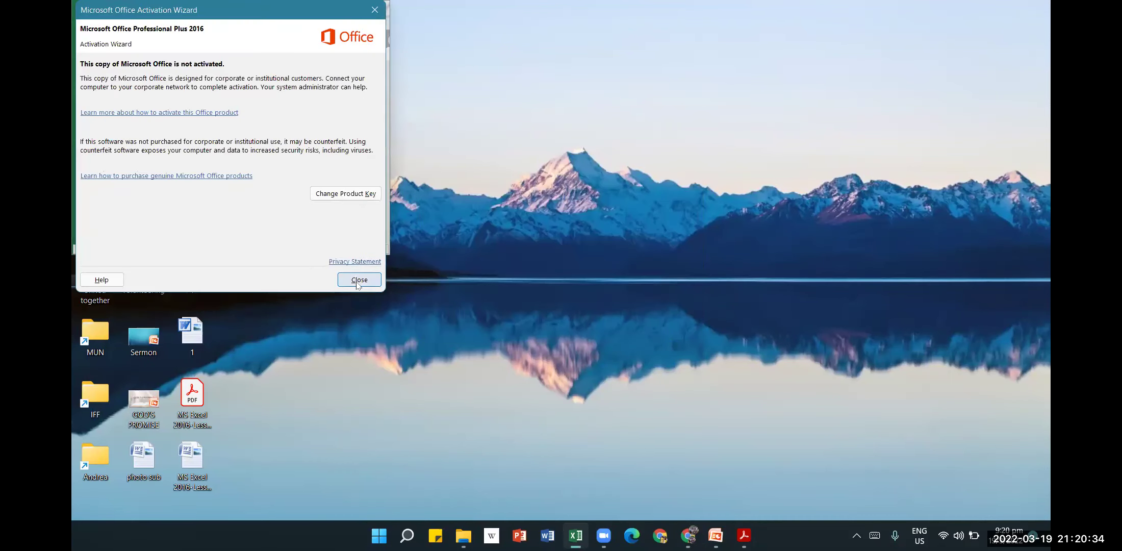
# Dismiss the Microsoft Office Activation Wizard and create a blank workbook.
pyautogui.click(357, 282)
pyautogui.click(348, 10)
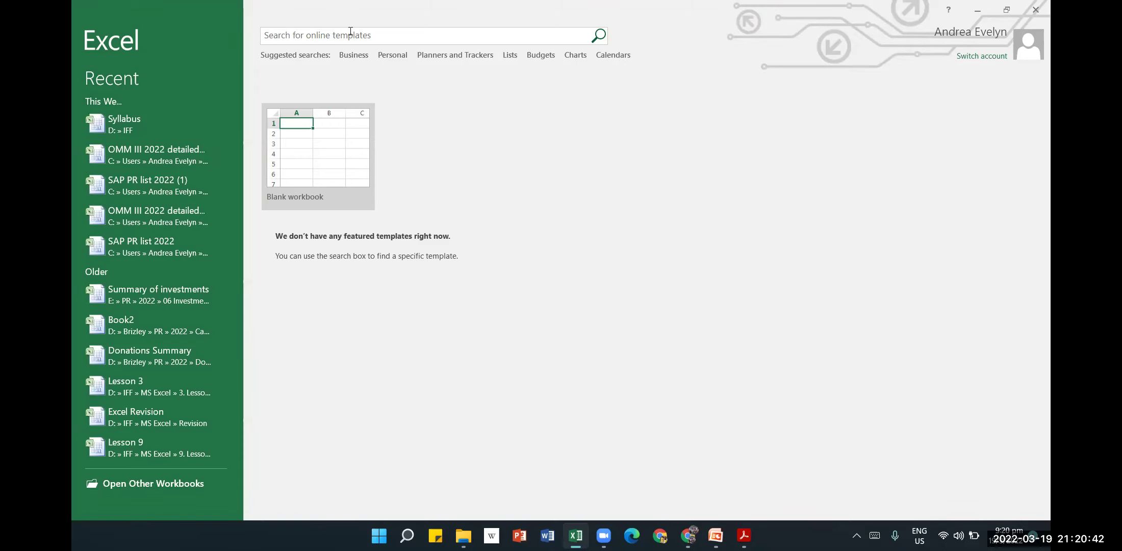
pyautogui.click(335, 153)
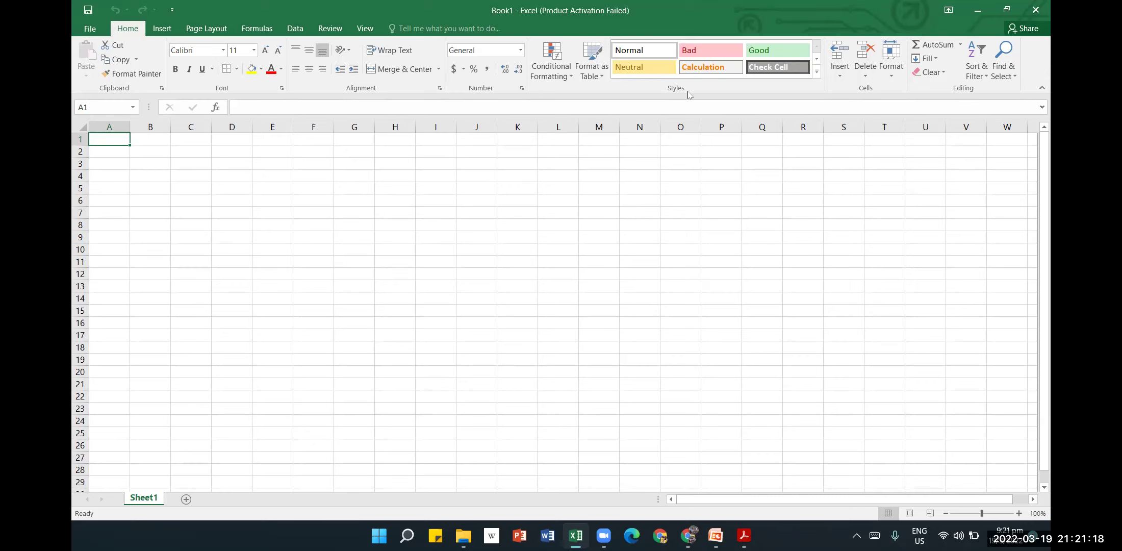
# Select cells J11 and G2, the cell range D3:L19, and finally the single cell I21.
pyautogui.click(479, 261)
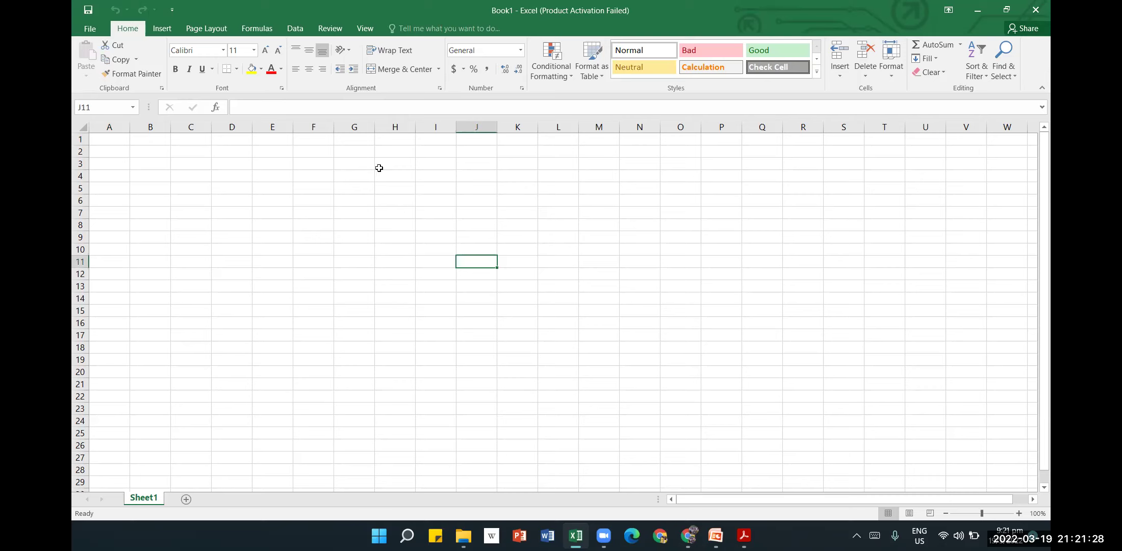
pyautogui.click(354, 154)
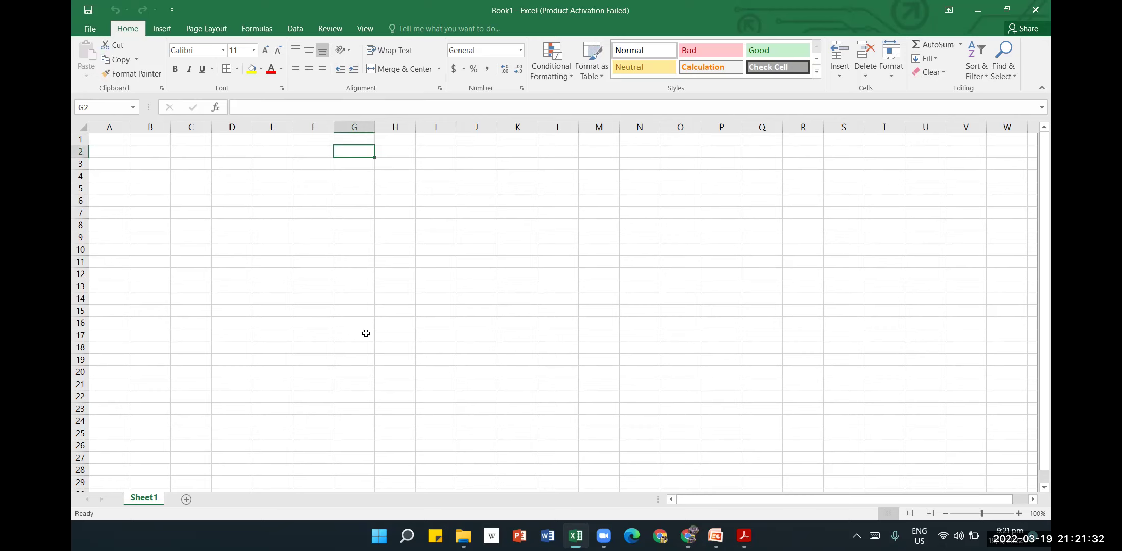
pyautogui.moveTo(242, 160)
pyautogui.mouseDown()
pyautogui.moveTo(259, 254)
pyautogui.moveTo(308, 344)
pyautogui.moveTo(572, 360)
pyautogui.mouseUp()
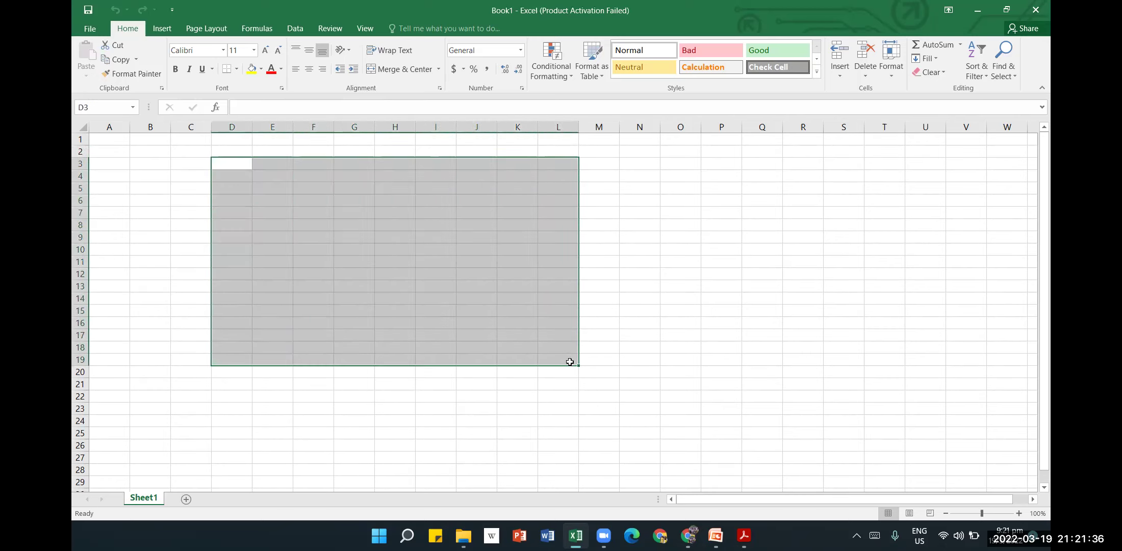
pyautogui.click(440, 382)
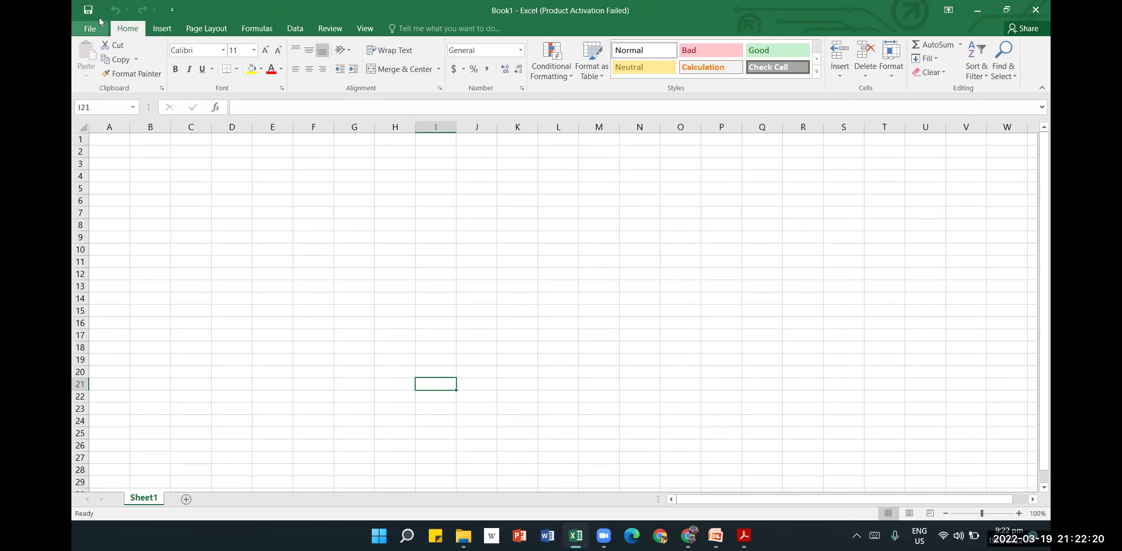
# Look through the Insert, Page Layout and Formulas commands of the ribbon and return to the Home commands.
pyautogui.hotkey('alt', 'q')
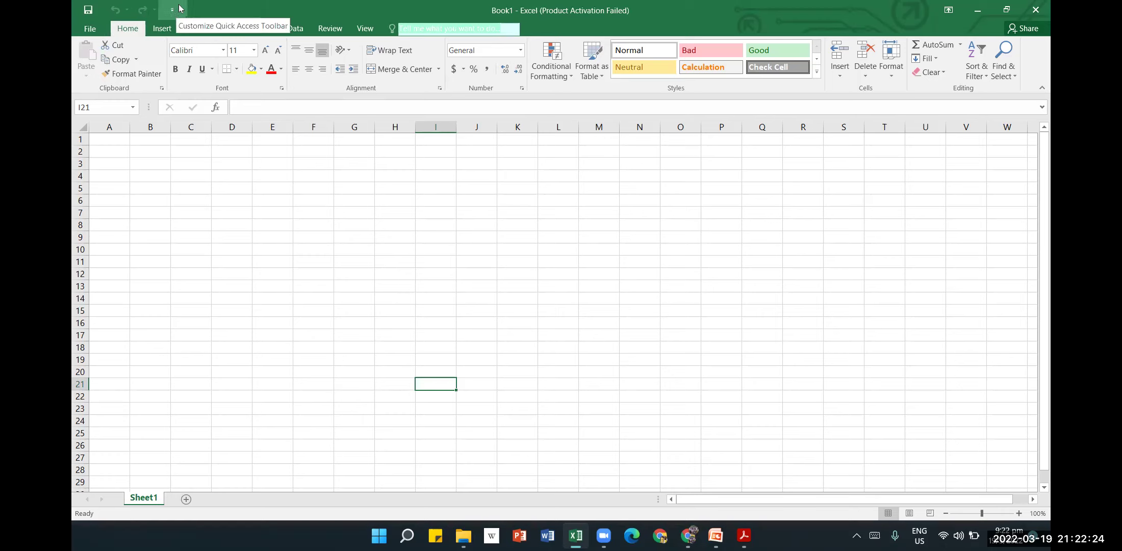
pyautogui.click(81, 32)
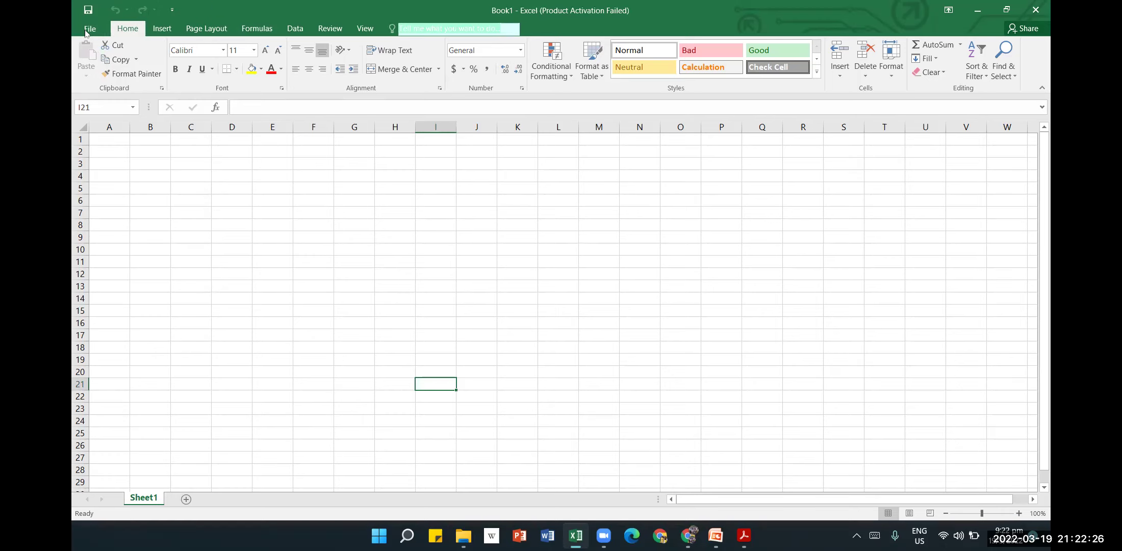
pyautogui.click(87, 30)
pyautogui.click(162, 28)
pyautogui.click(206, 28)
pyautogui.click(256, 28)
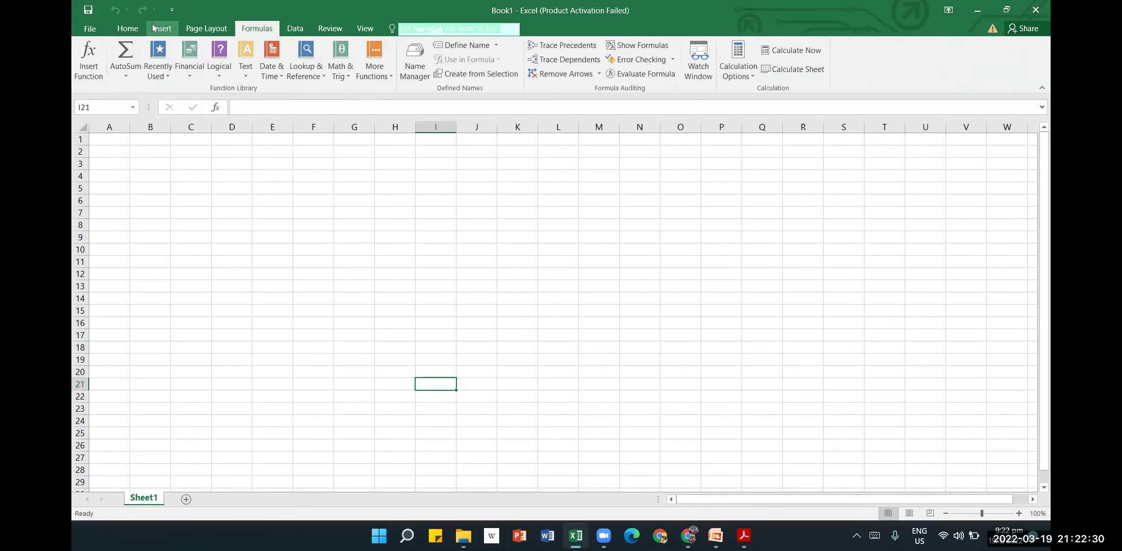
pyautogui.click(128, 28)
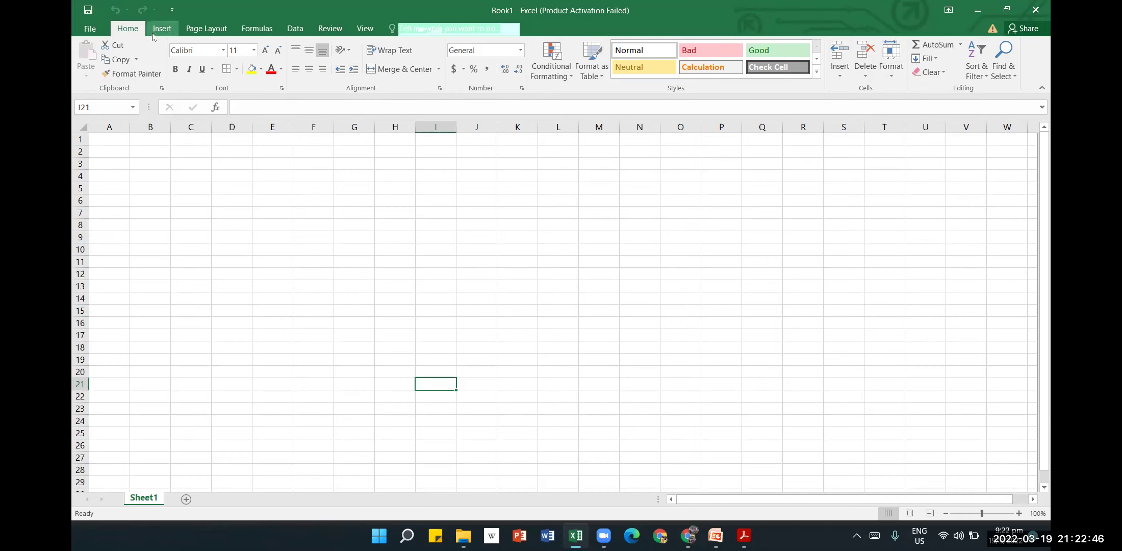
# Examine the Name Box, select cell C12 and place the cursor in the formula bar.
pyautogui.click(118, 108)
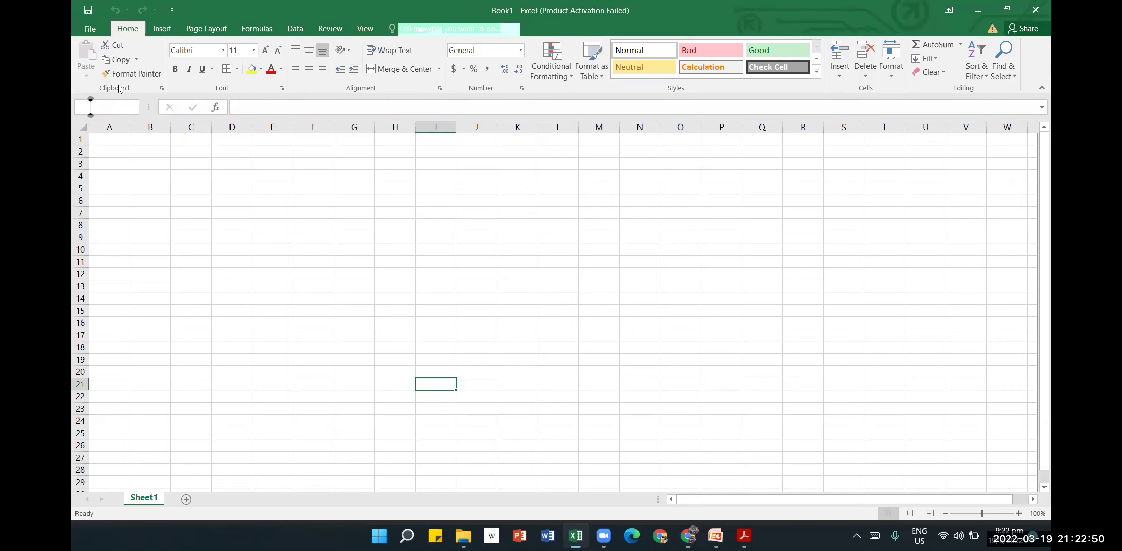
pyautogui.click(176, 277)
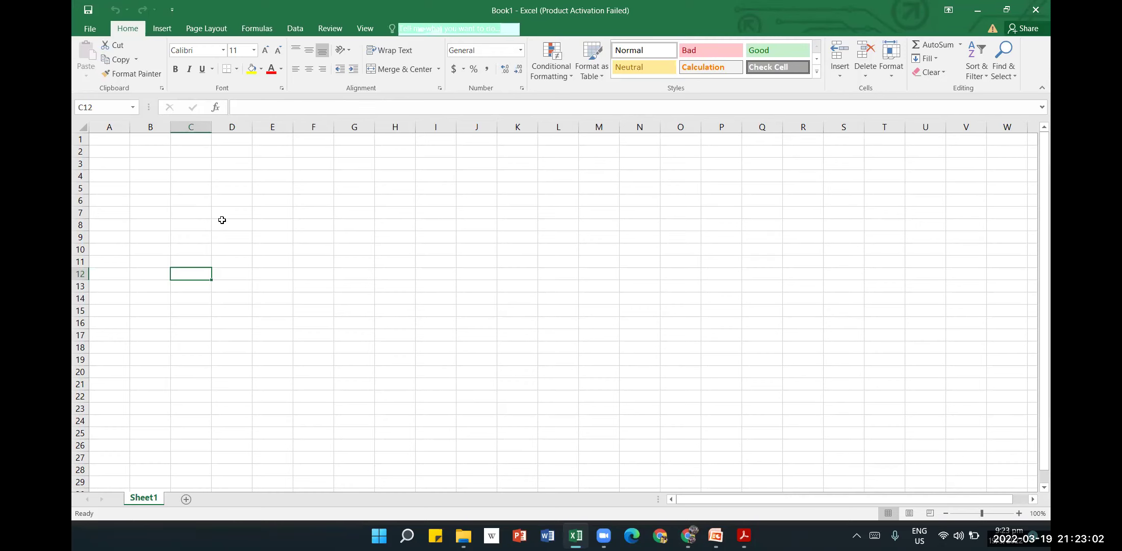
pyautogui.click(286, 109)
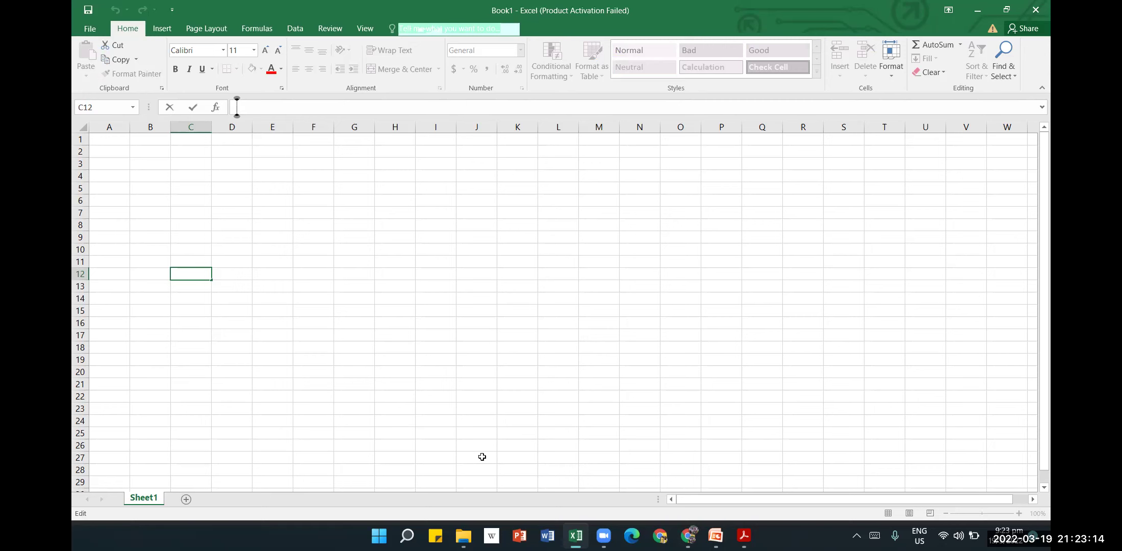
# Switch to the PowerPoint presentation Excel Revision - 1 and arrange it side by side with the Book1 workbook.
pyautogui.click(716, 535)
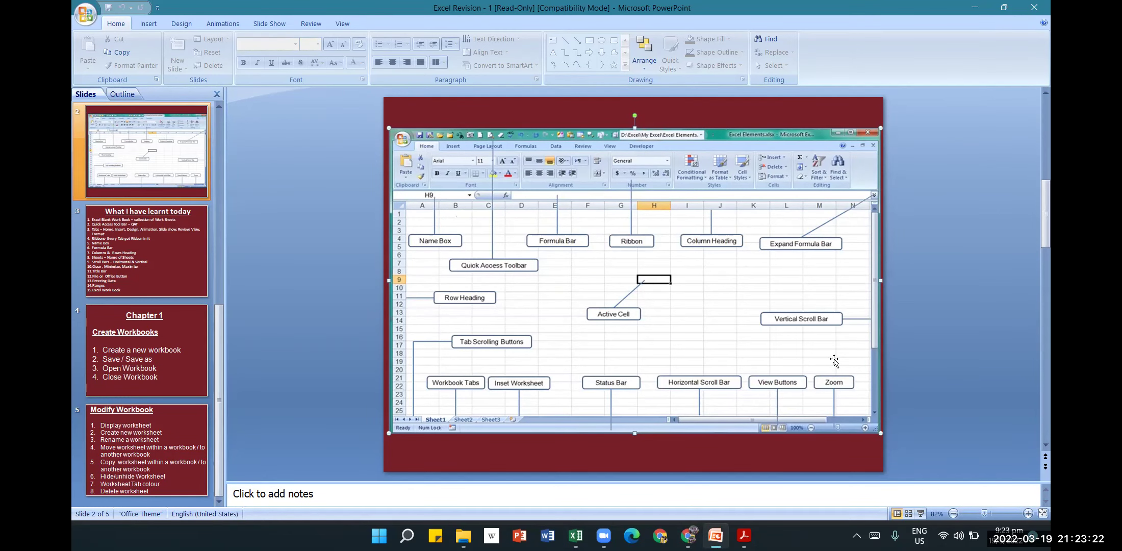
pyautogui.press('super+Right')
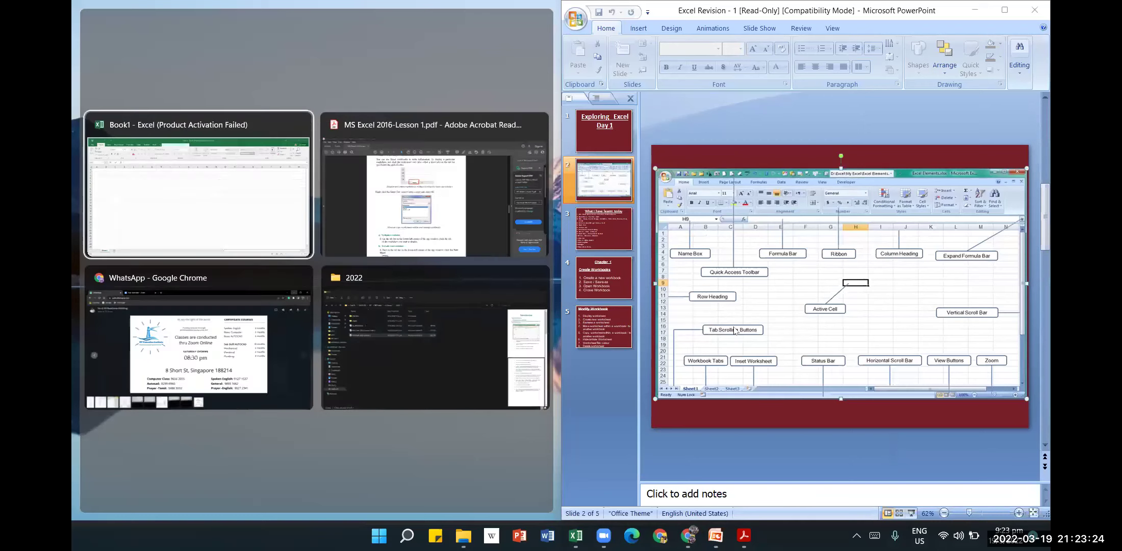
pyautogui.click(262, 204)
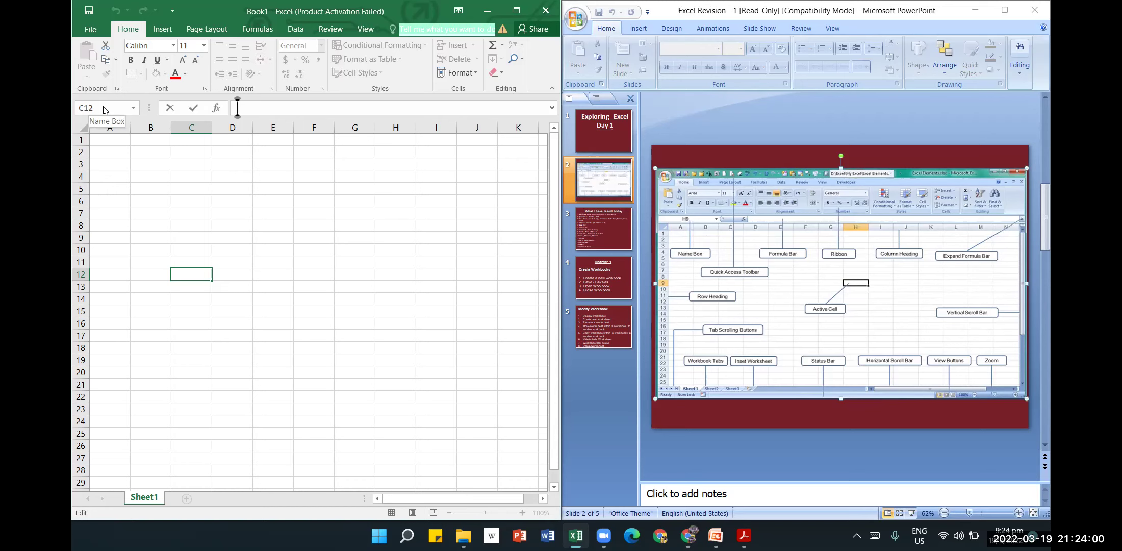
# Select cells D6, H11, F17, I10 and I16 in turn to compare the active cell with the slide's labelled diagram.
pyautogui.click(238, 202)
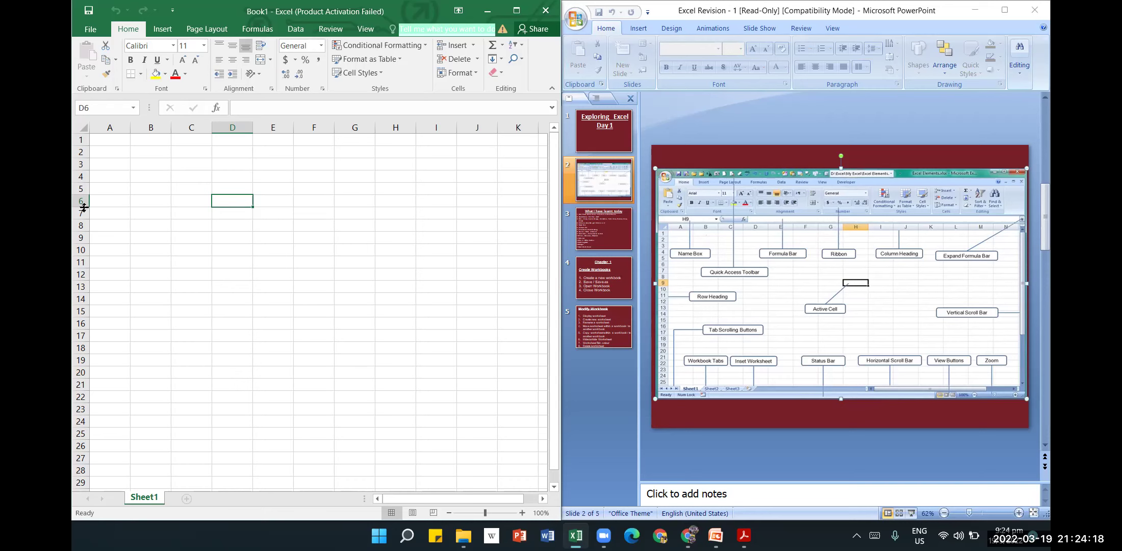
pyautogui.click(660, 532)
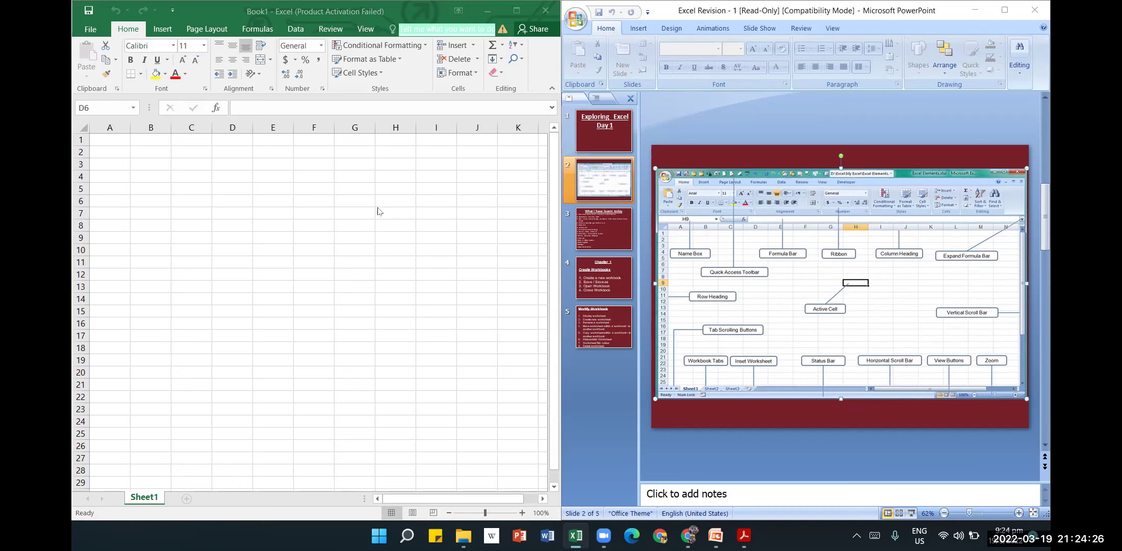
pyautogui.click(306, 232)
pyautogui.click(382, 263)
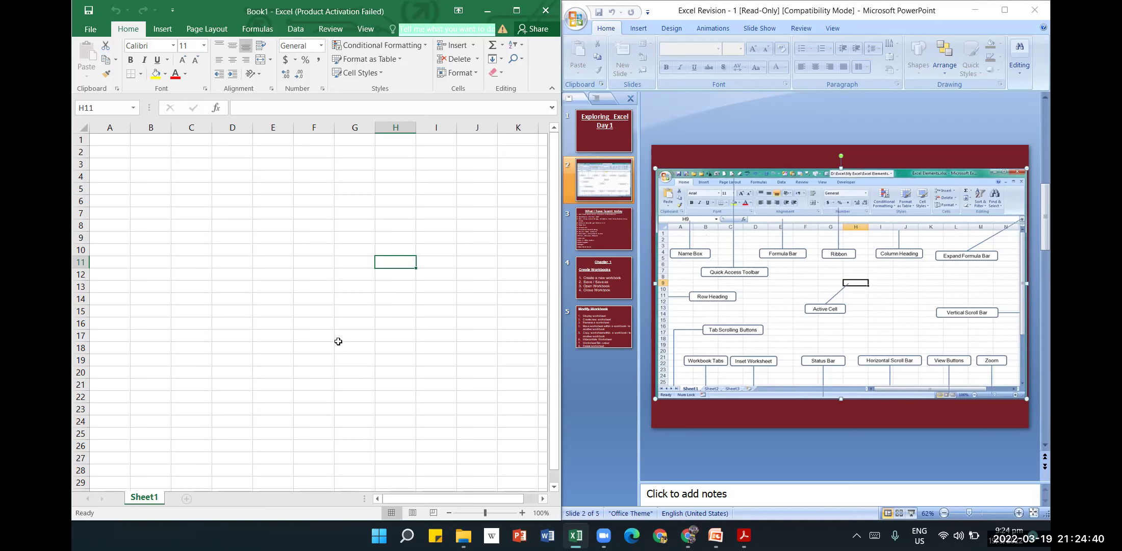
pyautogui.click(319, 339)
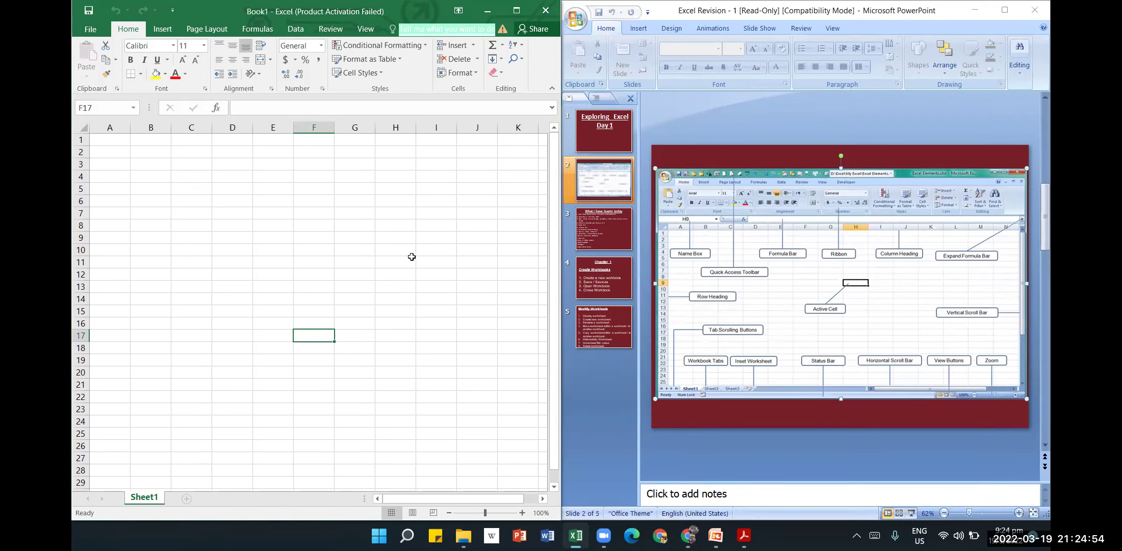
pyautogui.click(437, 252)
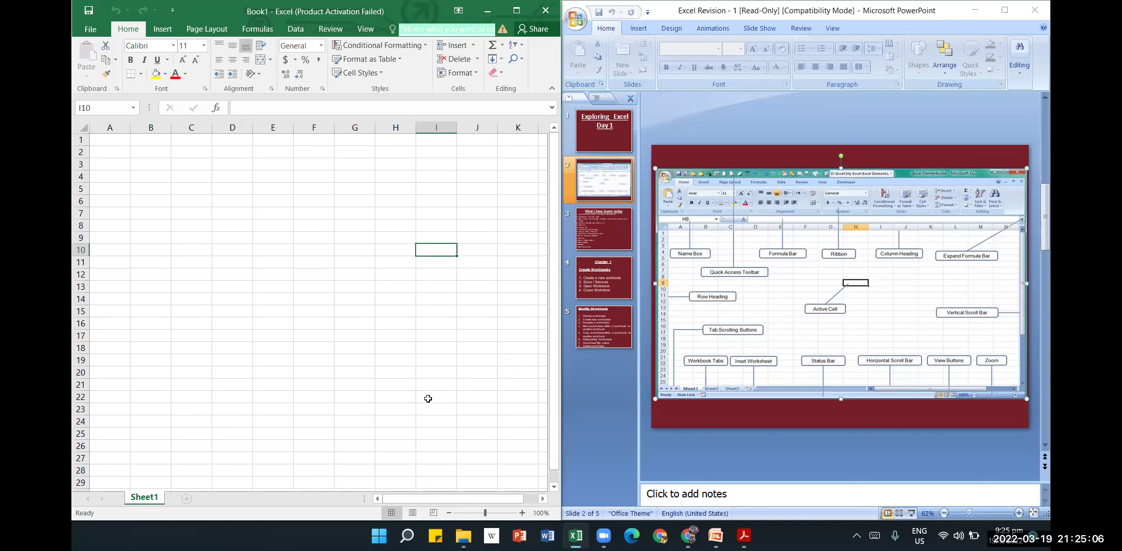
pyautogui.click(433, 323)
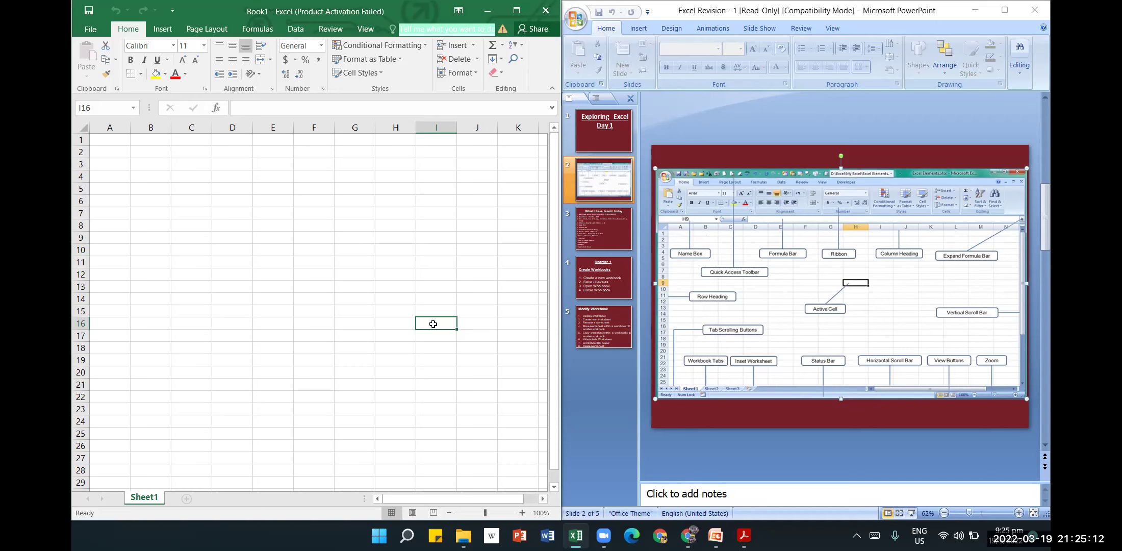
# Examine the worksheet's further rows, status bar and Name Box, selecting cells H30 and J14.
pyautogui.scroll(-1, 768, 320)
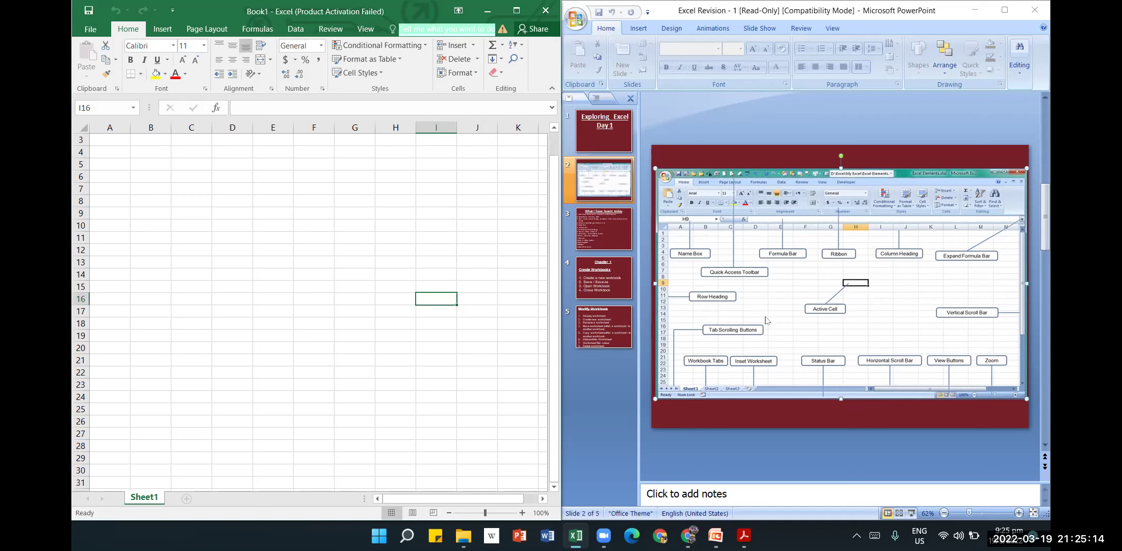
pyautogui.click(1049, 320)
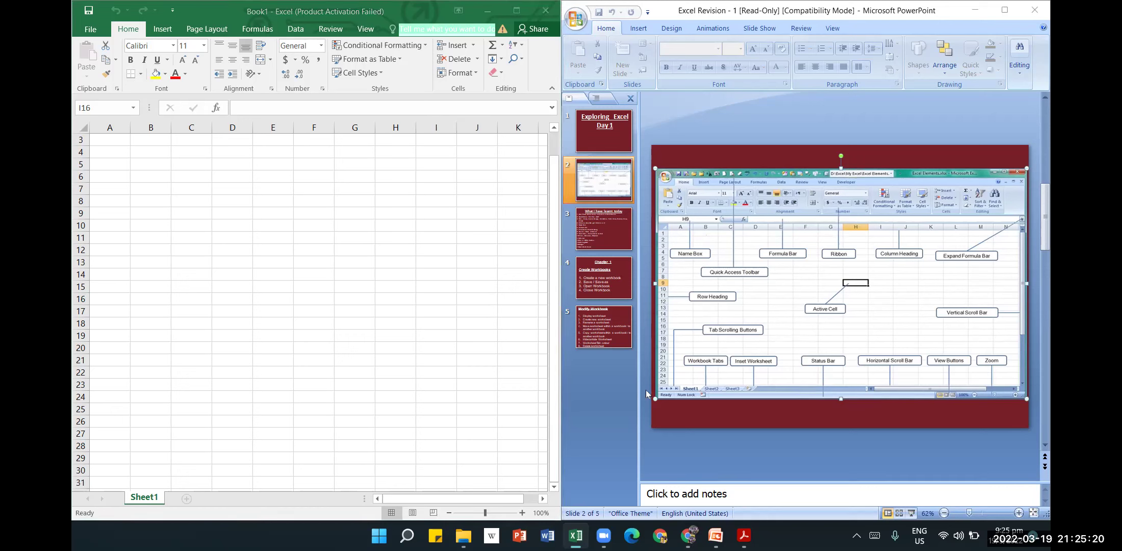
pyautogui.click(401, 473)
pyautogui.click(400, 442)
pyautogui.click(400, 469)
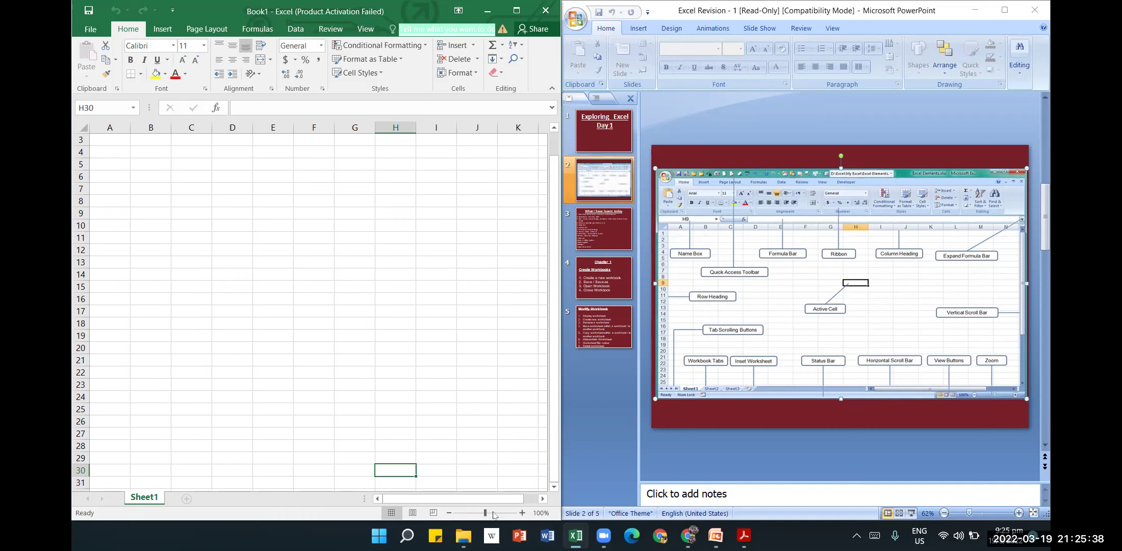
pyautogui.moveTo(463, 536)
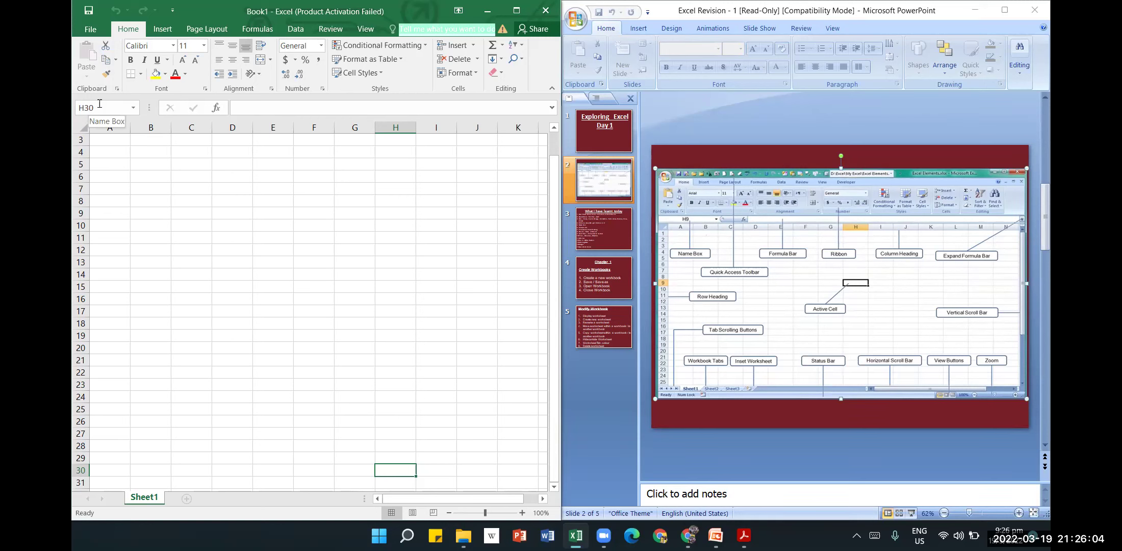
pyautogui.click(475, 271)
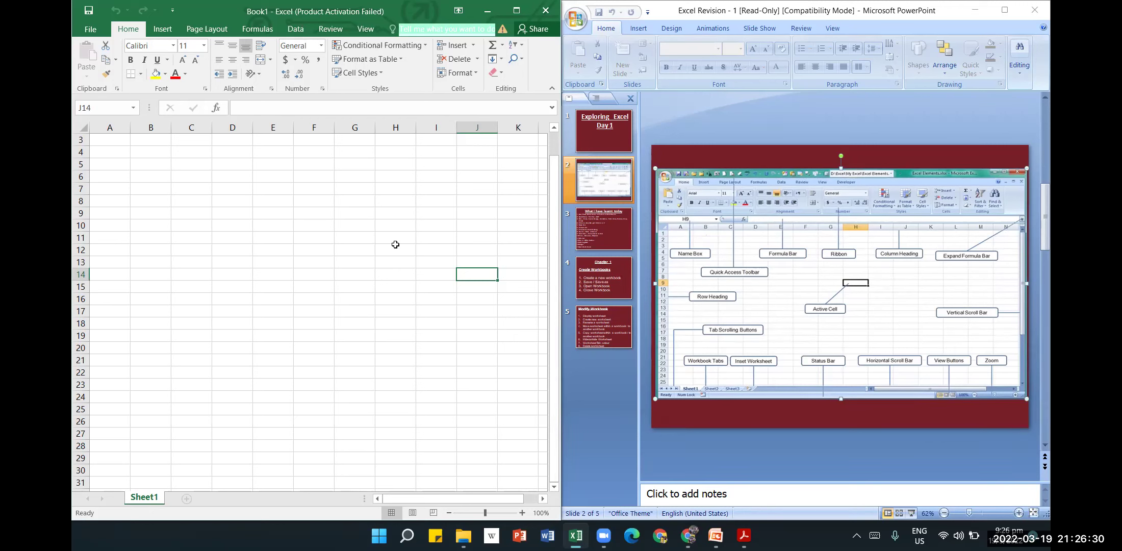
# Scroll the worksheet horizontally and vertically to examine how the two scroll bars move the view.
pyautogui.click(784, 156)
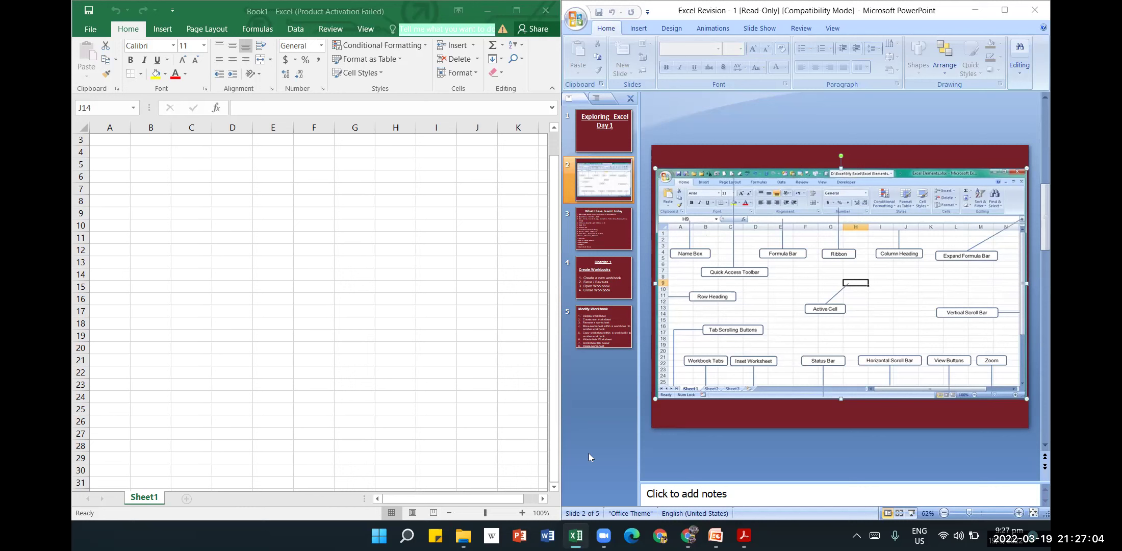
pyautogui.click(189, 504)
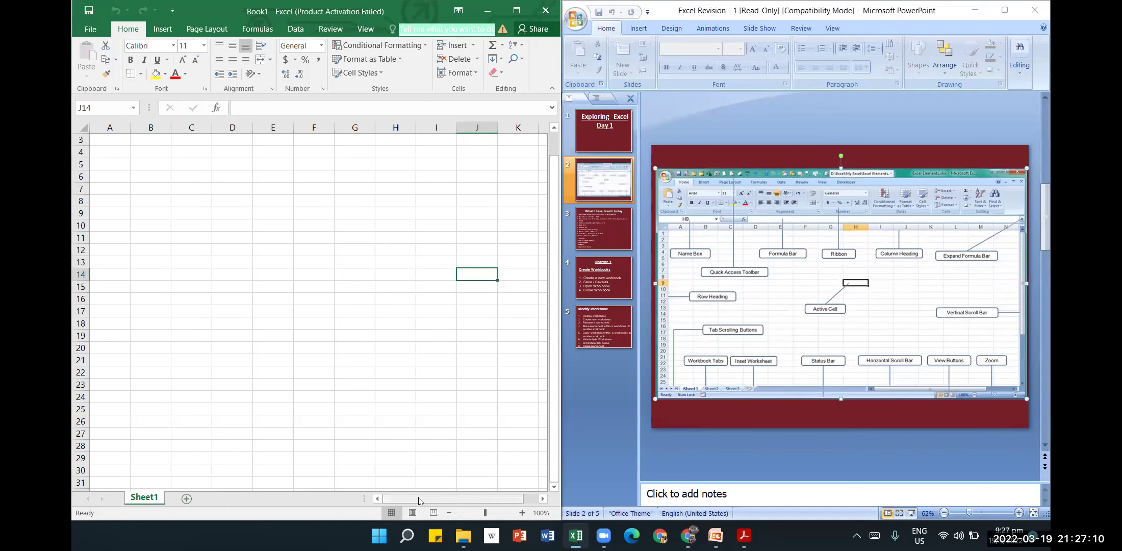
pyautogui.moveTo(437, 500); pyautogui.dragTo(497, 505)
pyautogui.moveTo(555, 397); pyautogui.dragTo(545, 437)
pyautogui.moveTo(477, 499); pyautogui.dragTo(561, 351)
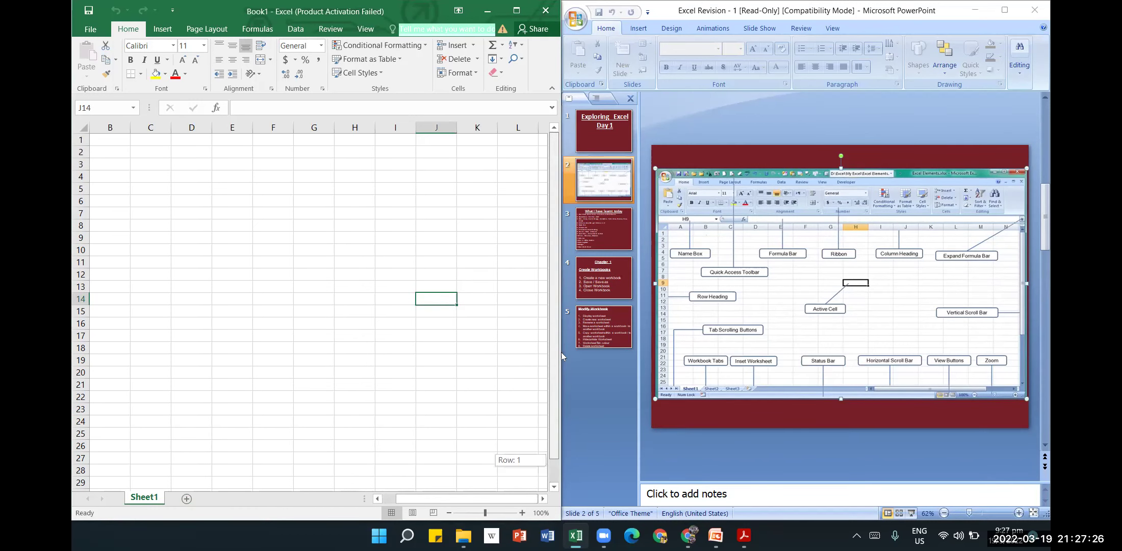
# Zoom the worksheet in to 140% and back out to 100% to examine how the zoom control works.
pyautogui.moveTo(550, 450); pyautogui.dragTo(562, 410)
pyautogui.moveTo(569, 367); pyautogui.dragTo(549, 352)
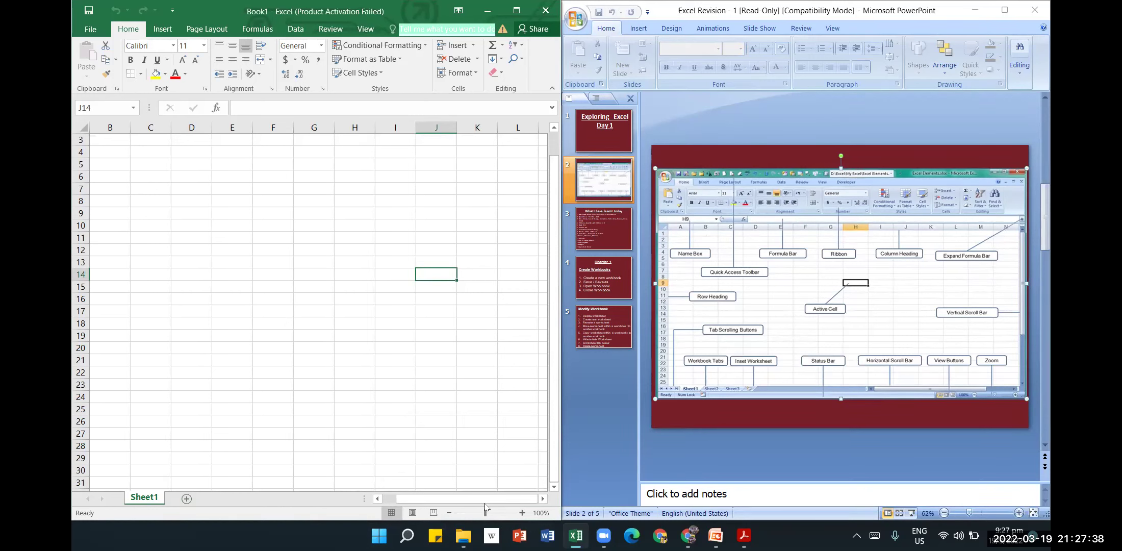
pyautogui.click(522, 513)
pyautogui.click(521, 513)
pyautogui.click(521, 513)
pyautogui.click(521, 513)
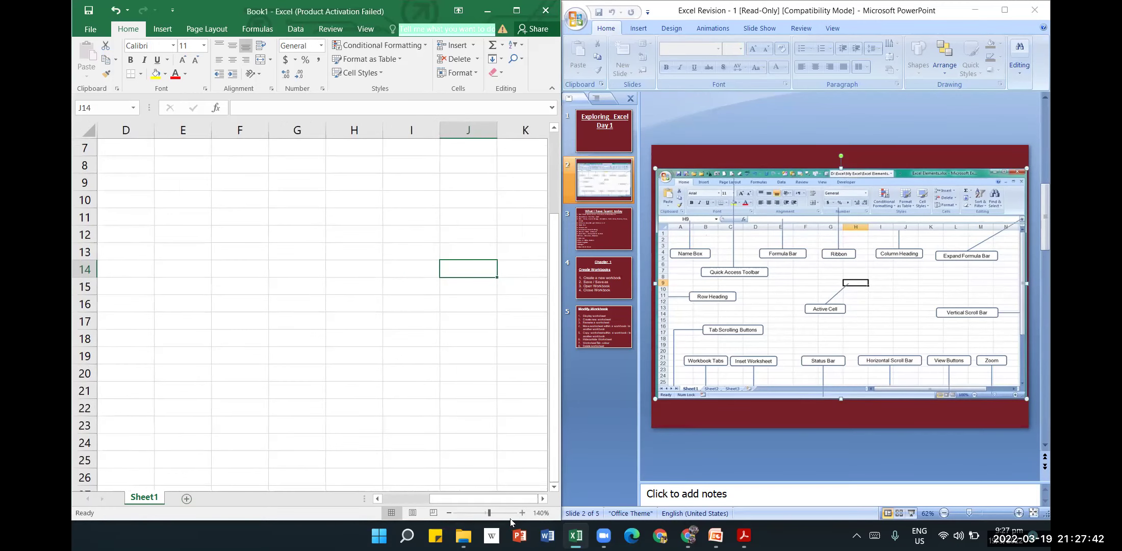
pyautogui.click(449, 513)
pyautogui.click(448, 513)
pyautogui.click(448, 513)
pyautogui.click(448, 513)
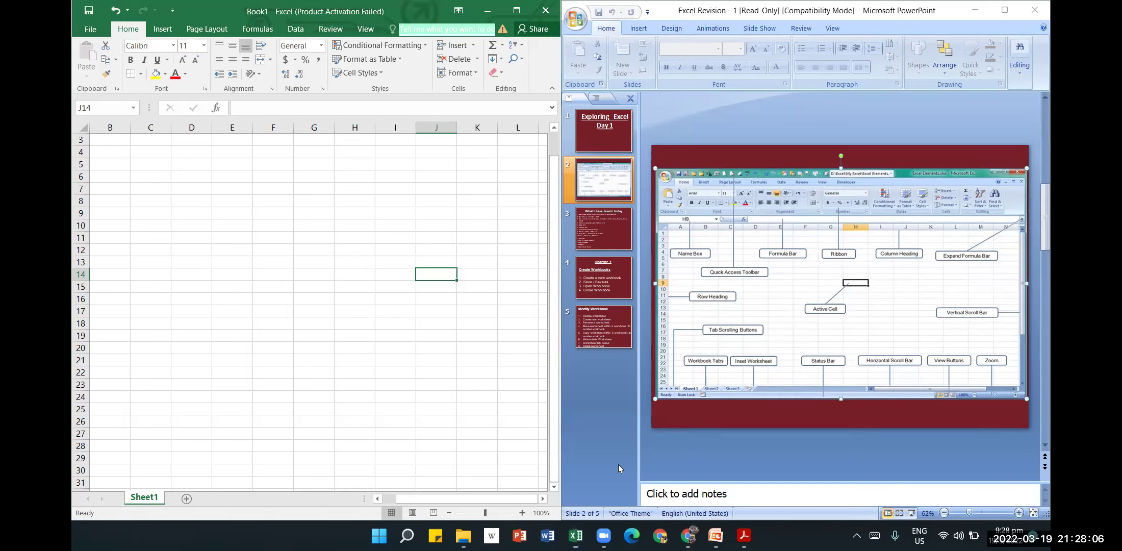
# Close the Book1 workbook without saving its changes.
pyautogui.click(844, 289)
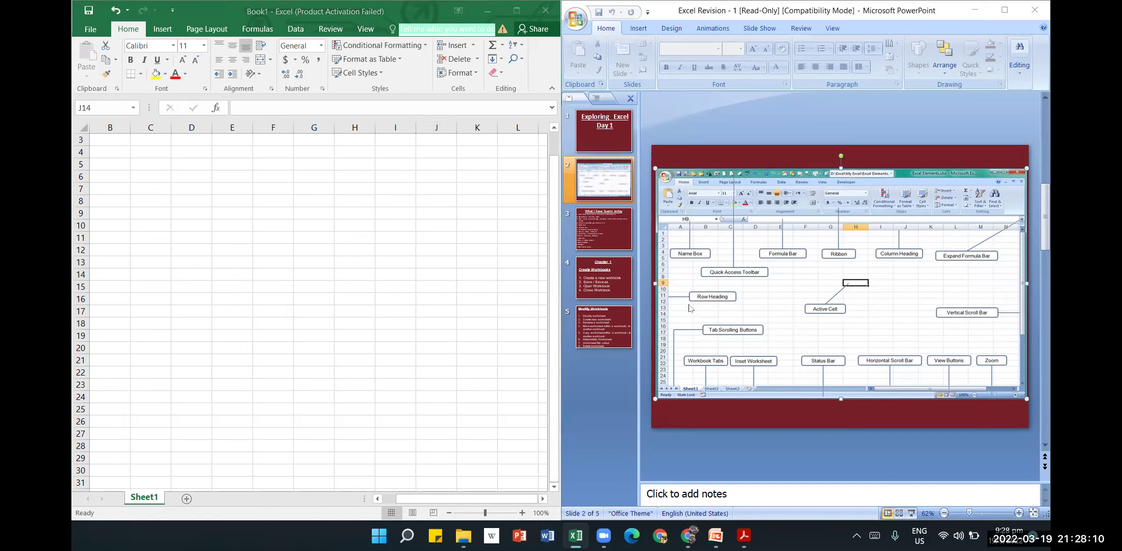
pyautogui.click(510, 15)
pyautogui.click(540, 11)
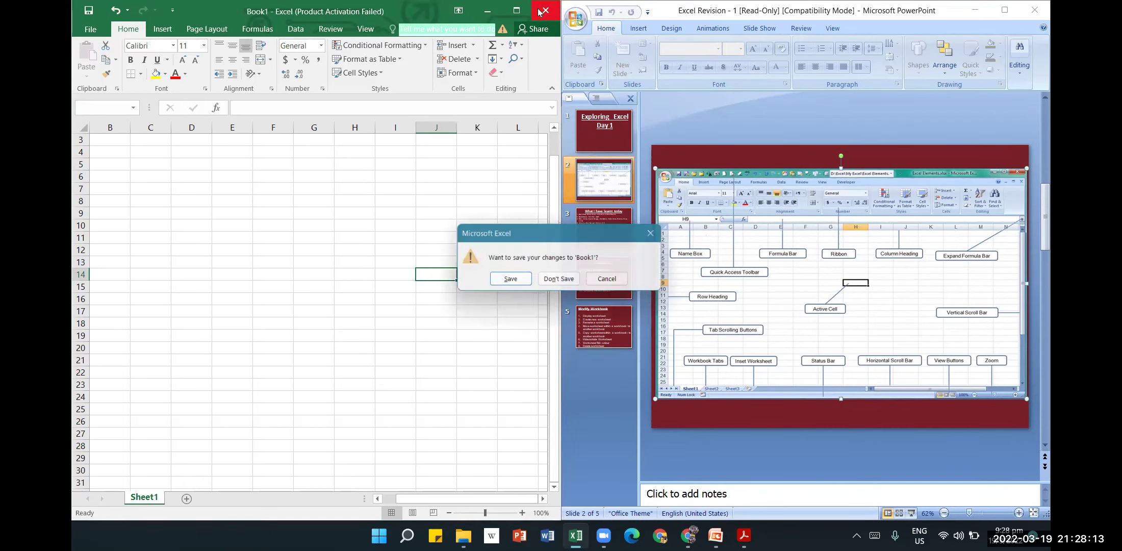
pyautogui.click(550, 284)
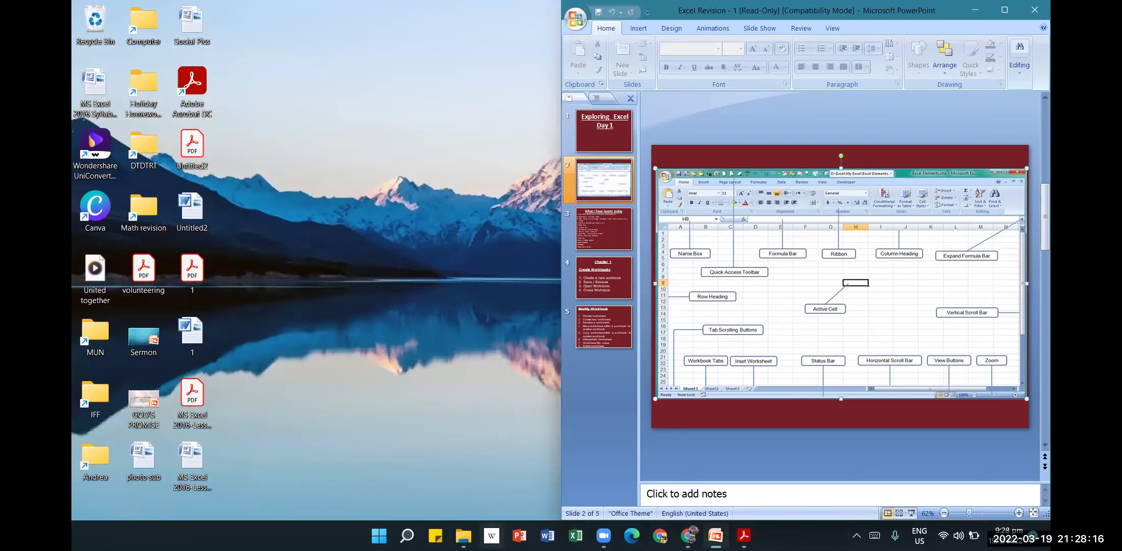
# Relaunch Excel, dismiss the activation wizard, maximize the start window and create a blank workbook.
pyautogui.click(406, 535)
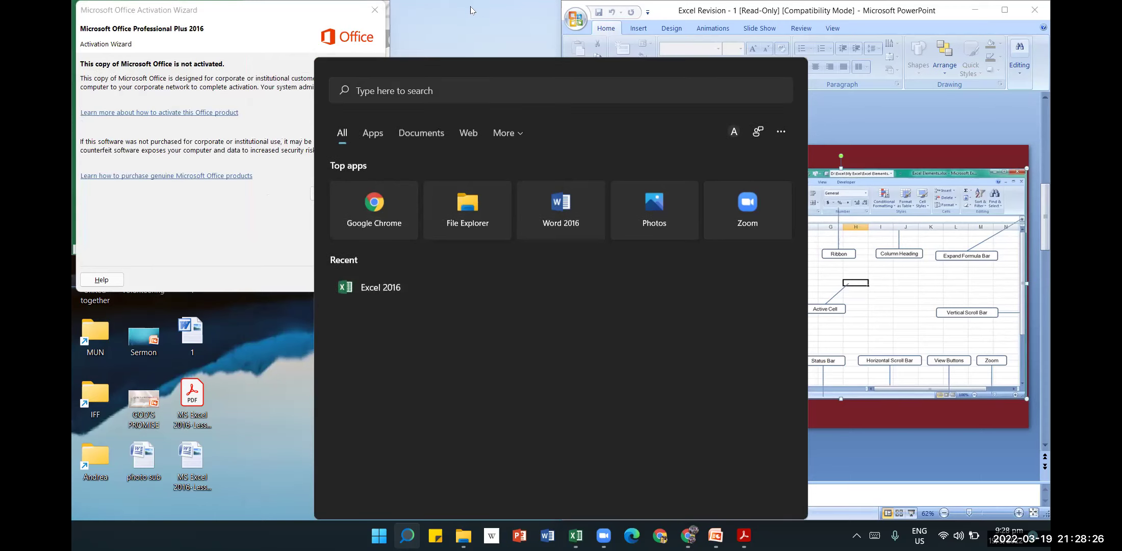
pyautogui.click(375, 12)
pyautogui.click(375, 11)
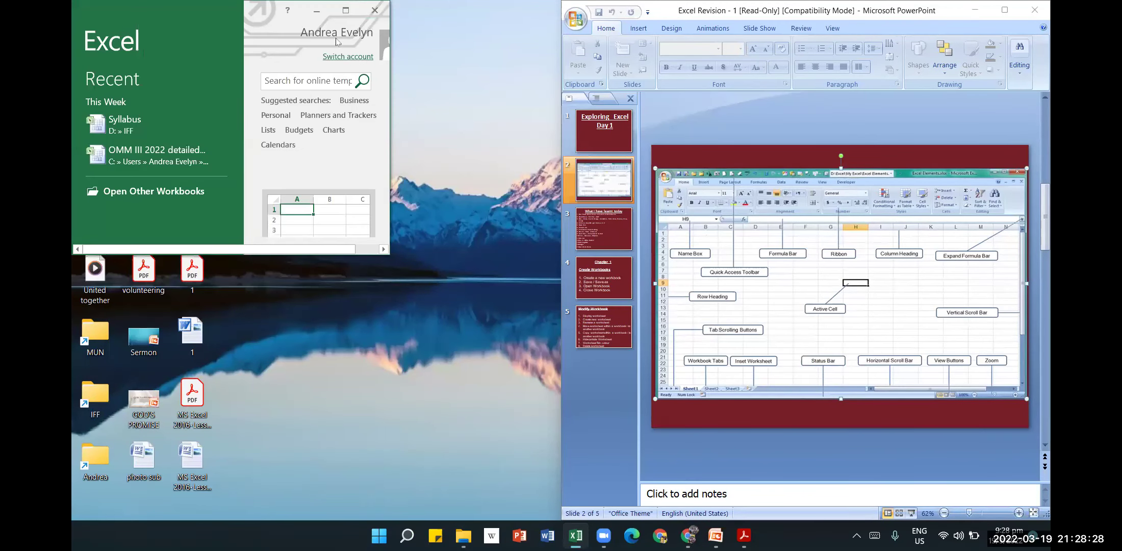
pyautogui.click(346, 9)
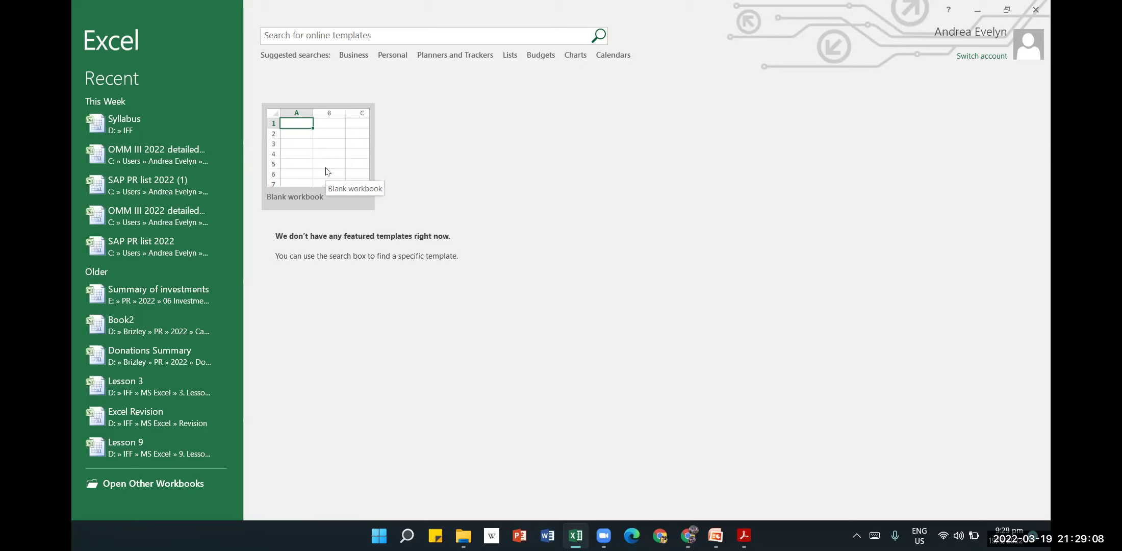
pyautogui.click(315, 151)
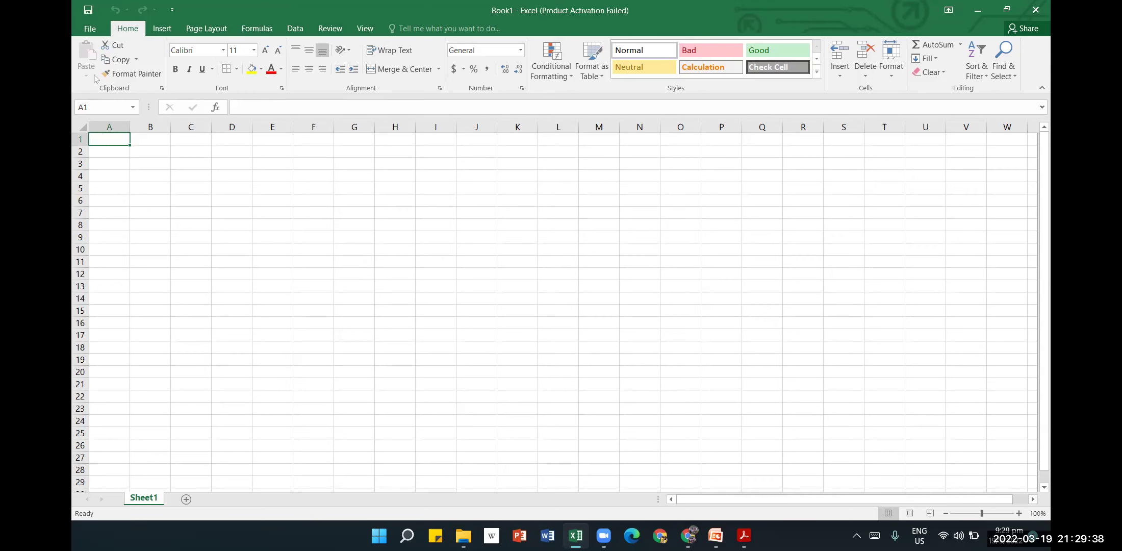
# Save the new workbook to the Desktop as an Excel Workbook named Lesson 1.
pyautogui.click(91, 29)
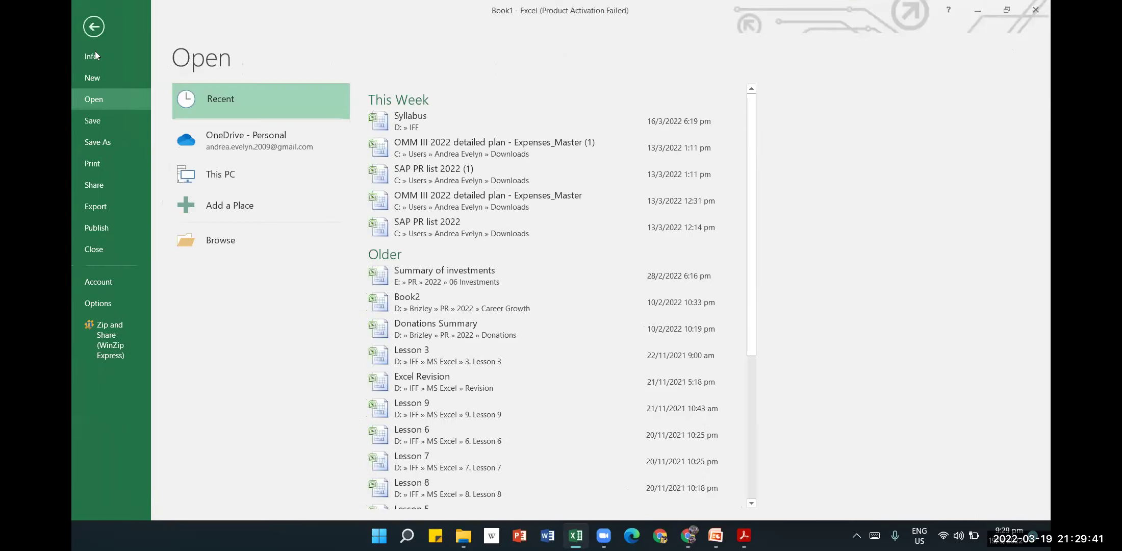
pyautogui.click(98, 124)
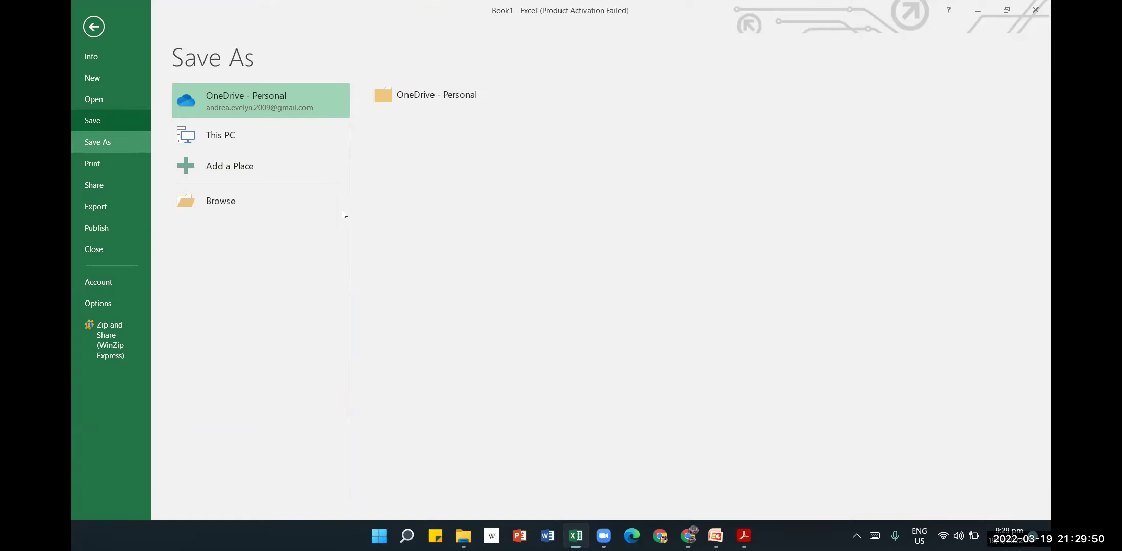
pyautogui.click(255, 211)
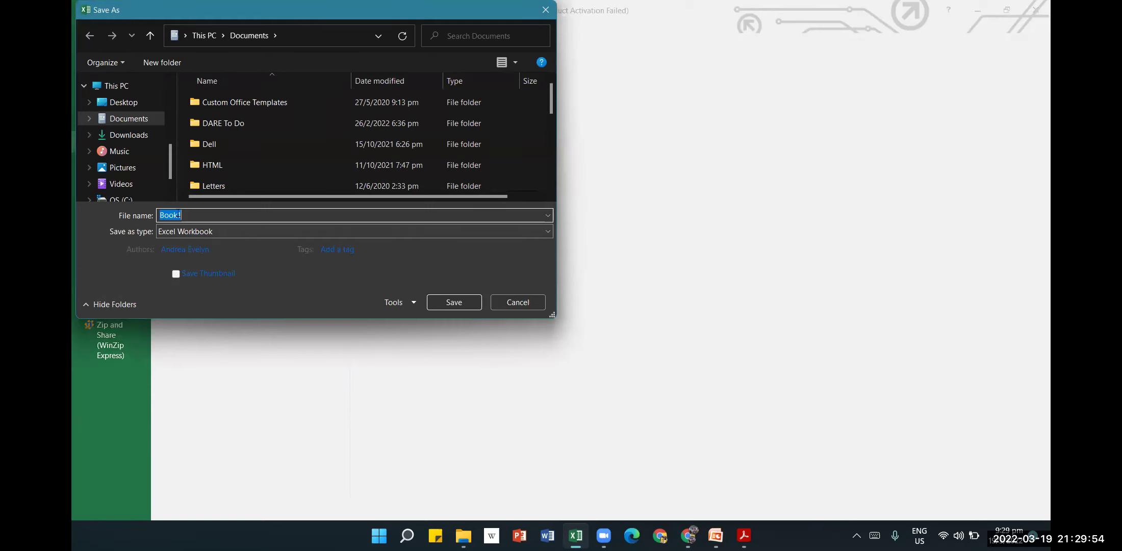
pyautogui.moveTo(170, 176); pyautogui.dragTo(169, 185)
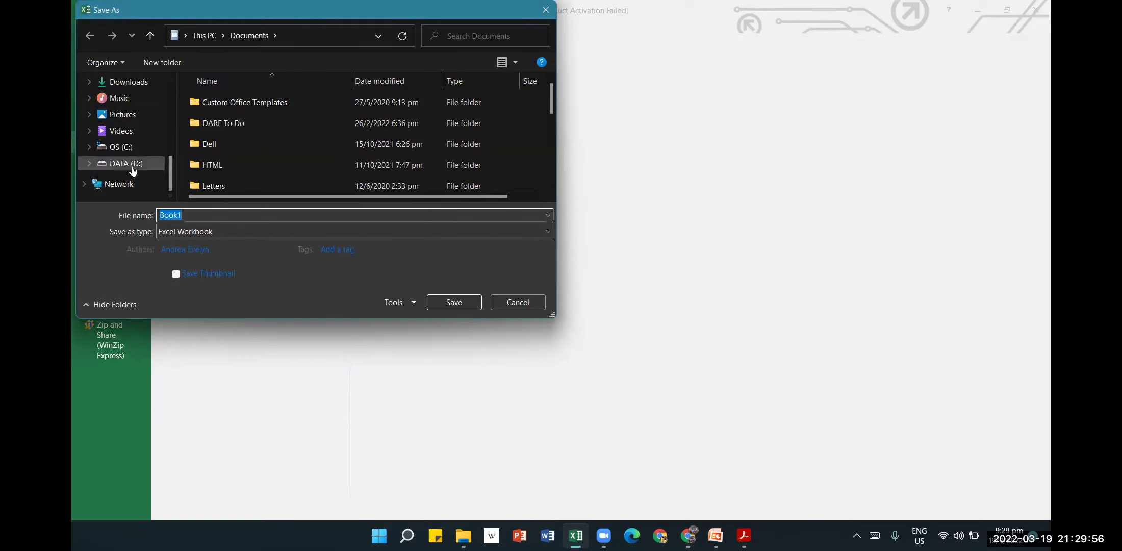
pyautogui.moveTo(169, 177); pyautogui.dragTo(175, 154)
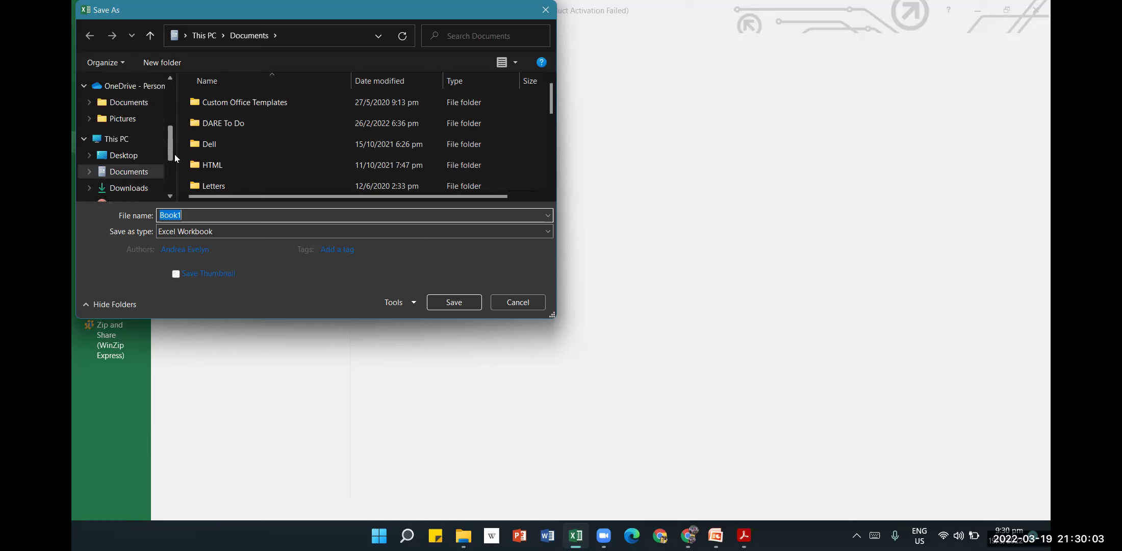
pyautogui.click(133, 160)
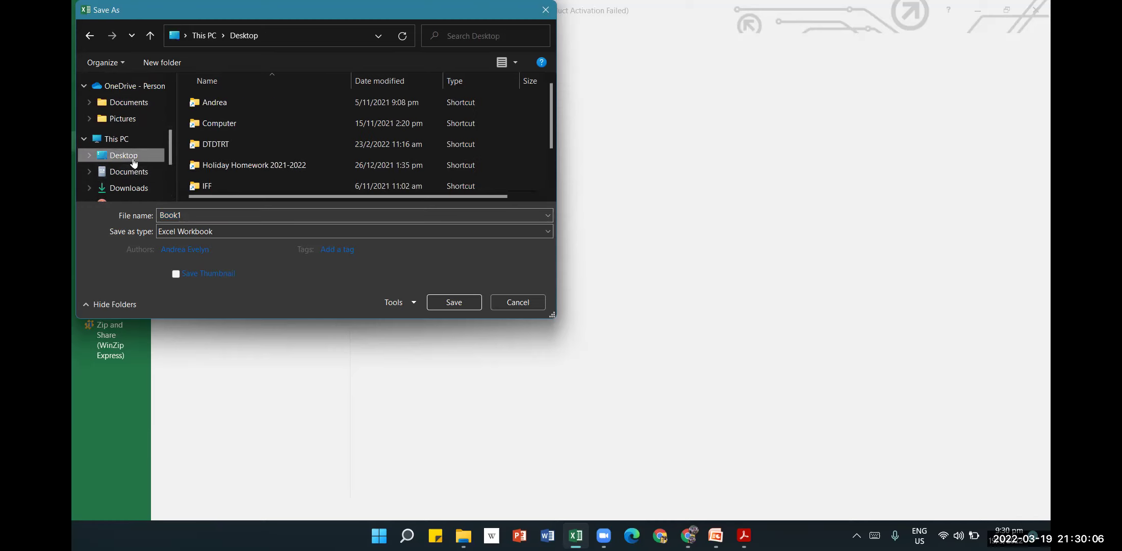
pyautogui.click(194, 216)
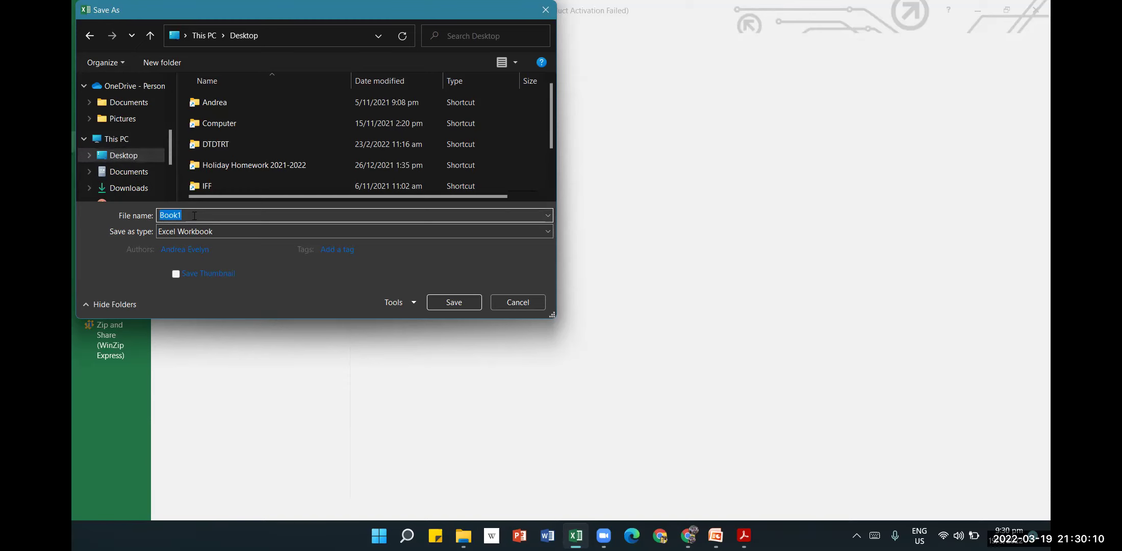
pyautogui.write('Lesson 1')
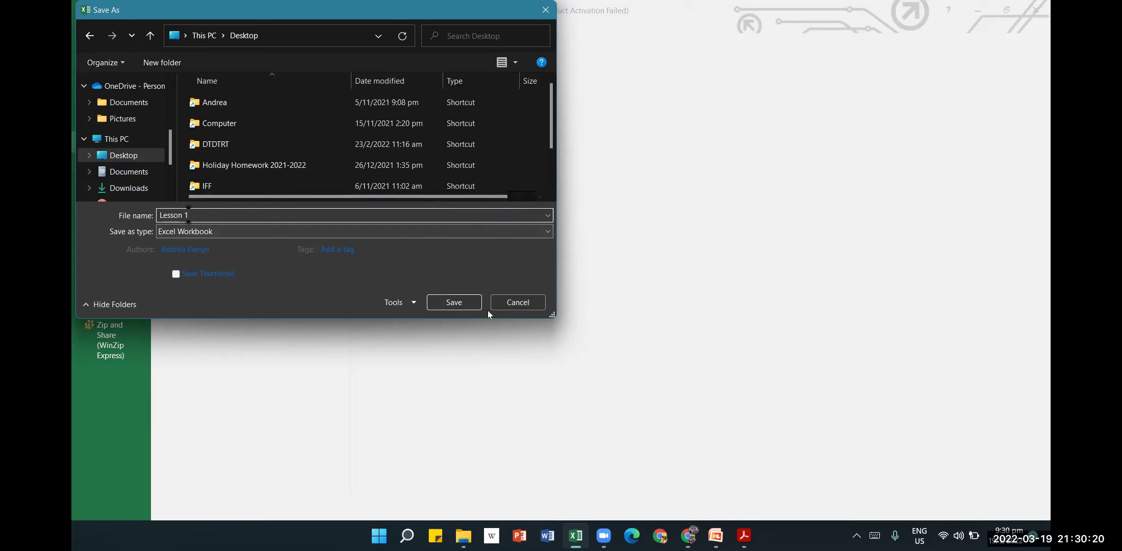
pyautogui.click(459, 301)
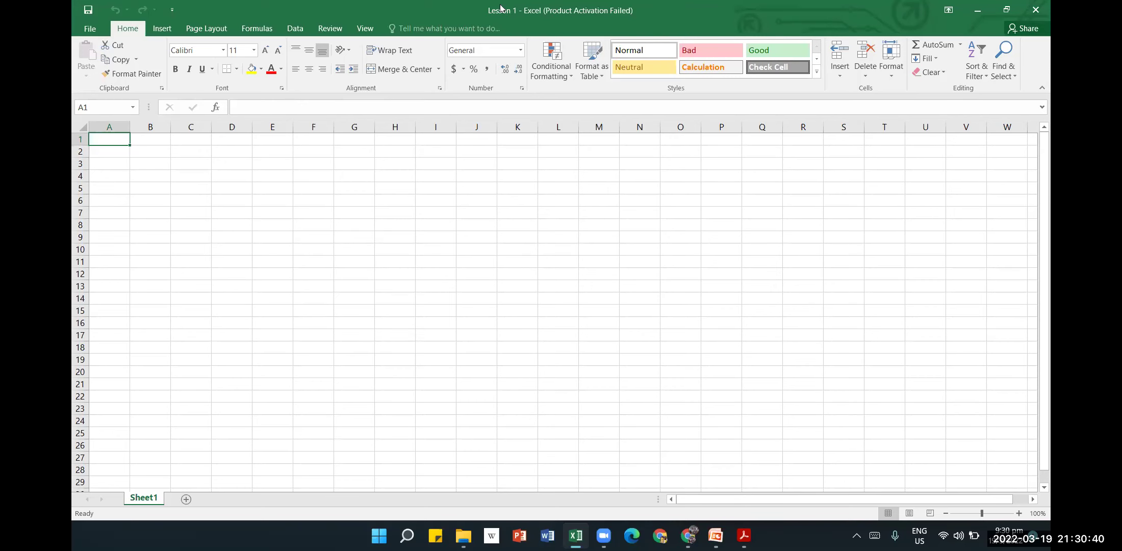
# Show the desktop to check for the saved Lesson 1 file, and return to the open workbook.
pyautogui.press('super+d')
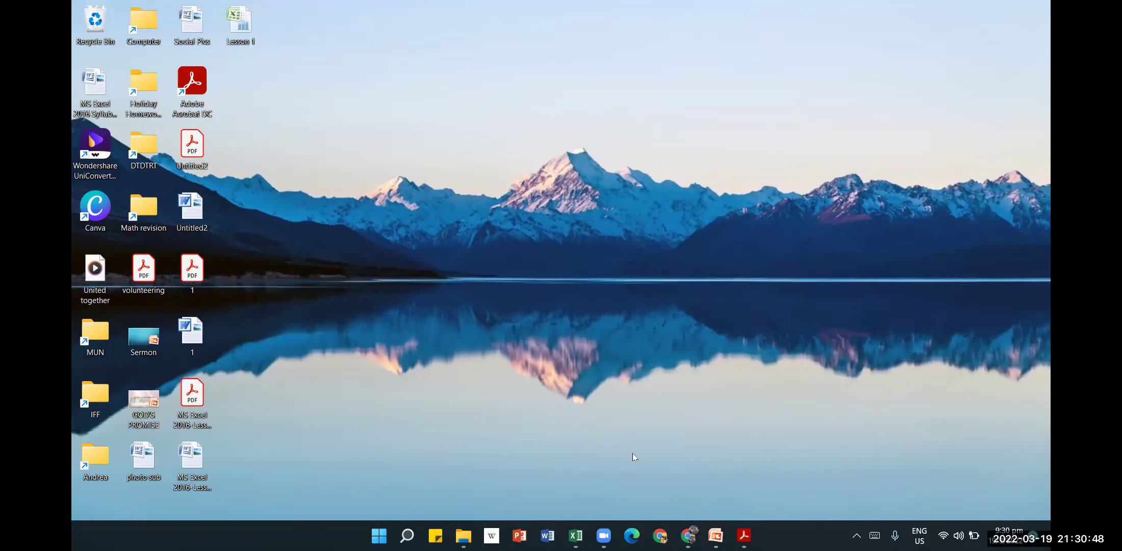
pyautogui.moveTo(576, 535)
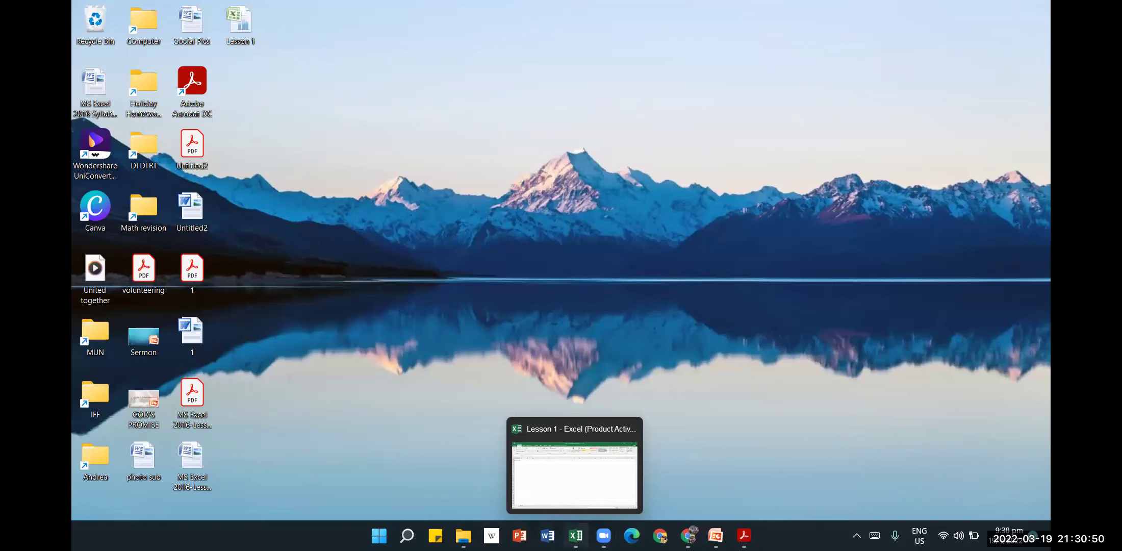
pyautogui.click(572, 459)
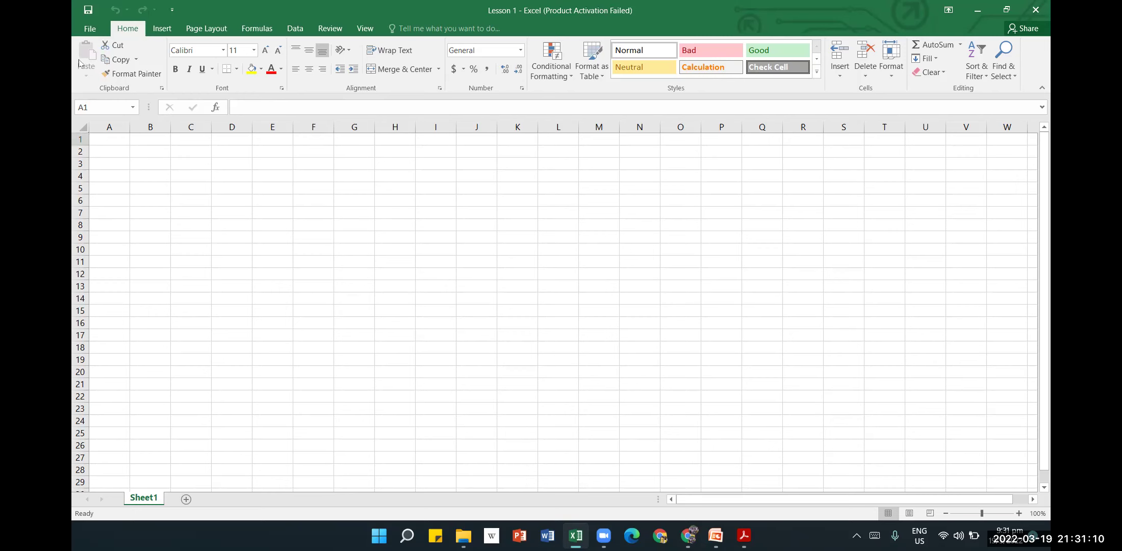
# Try to open the Lesson 1 workbook from D: > IFF > MS Excel > 1. Lesson 1 by browsing from the open workbook.
pyautogui.click(89, 29)
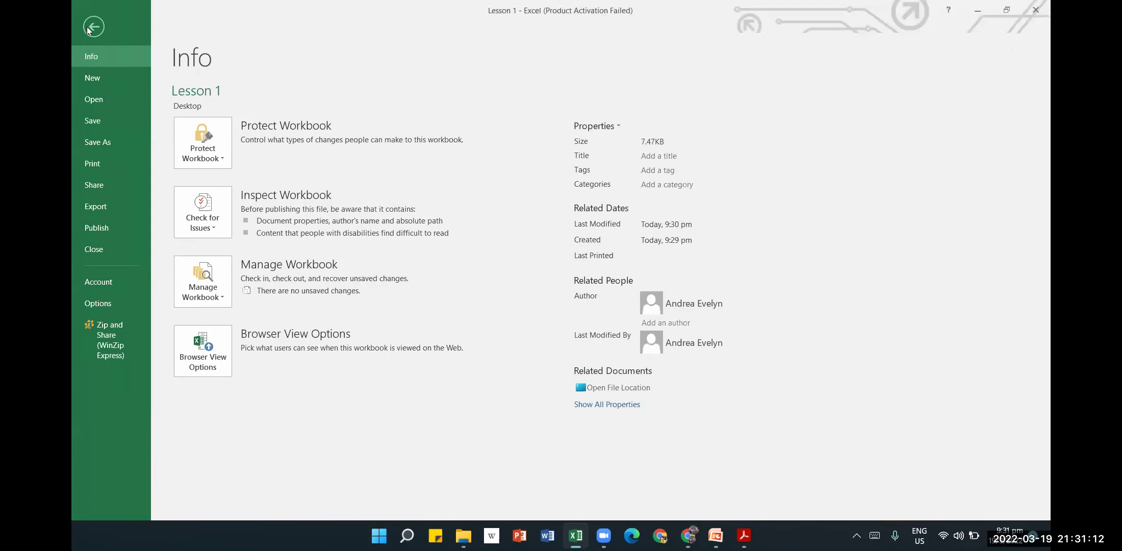
pyautogui.click(105, 104)
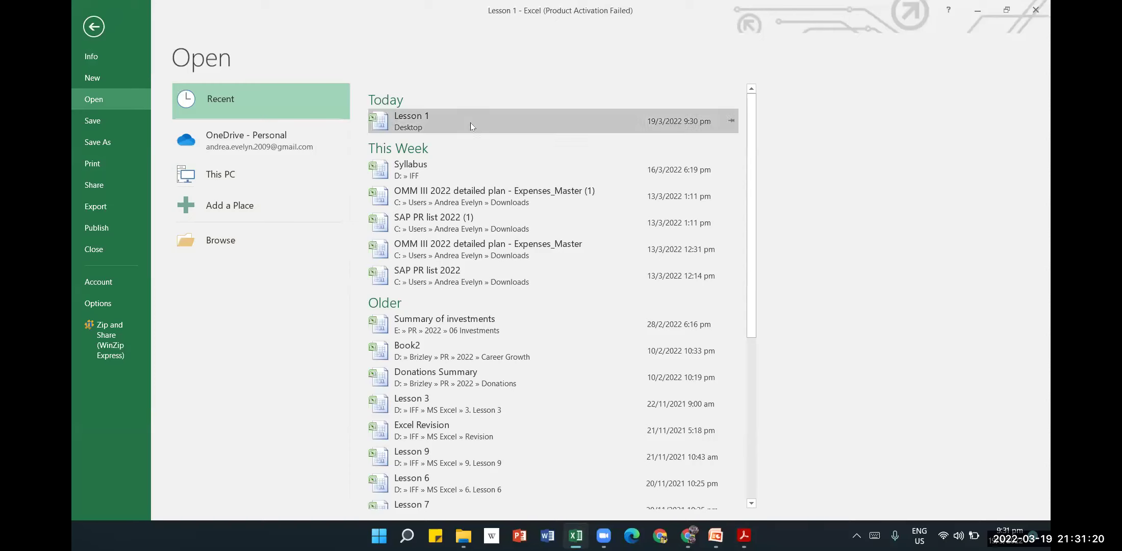
pyautogui.click(224, 244)
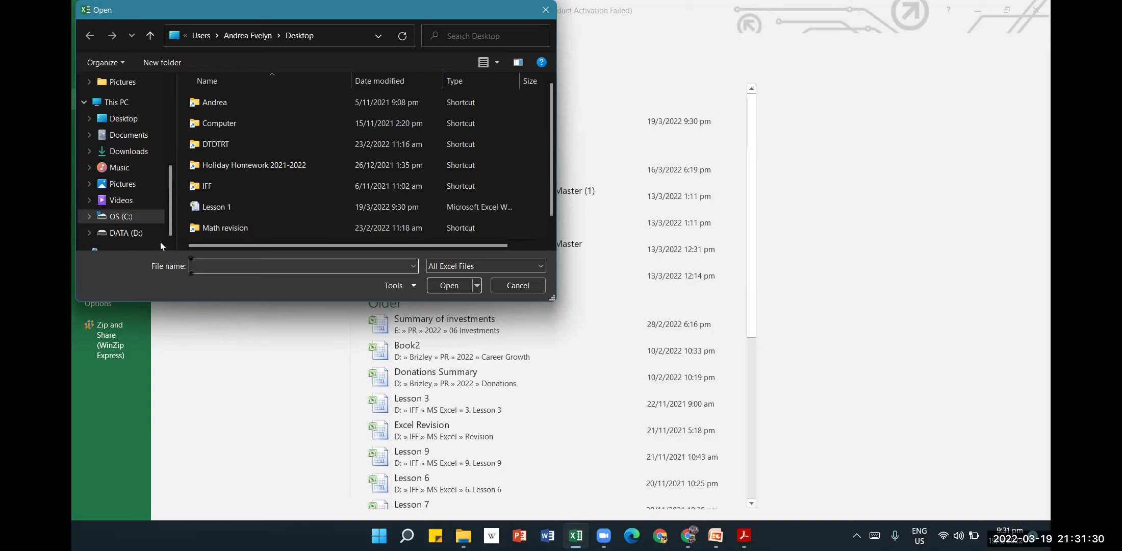
pyautogui.click(126, 232)
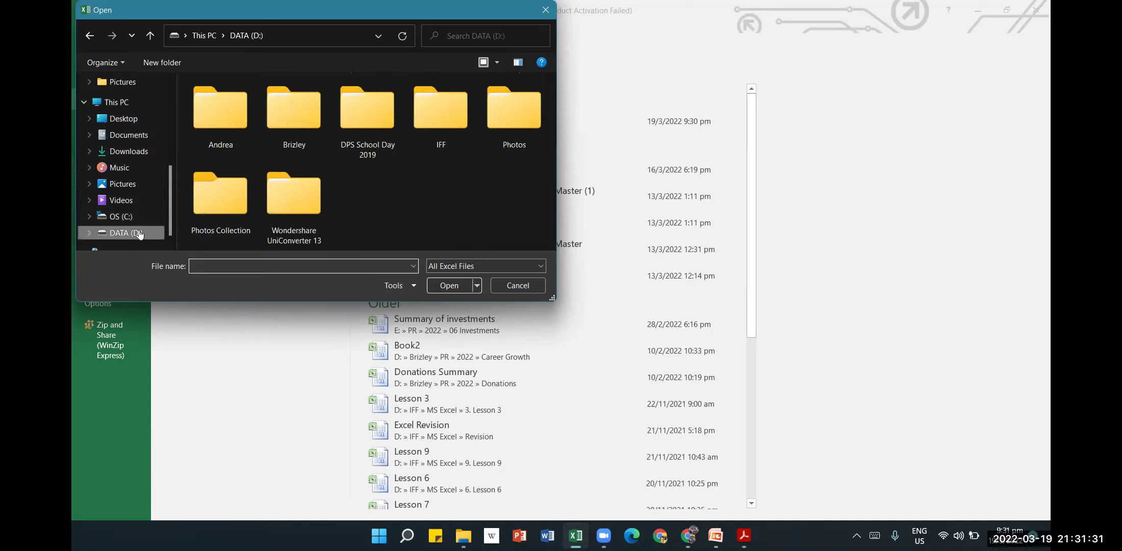
pyautogui.doubleClick(432, 123)
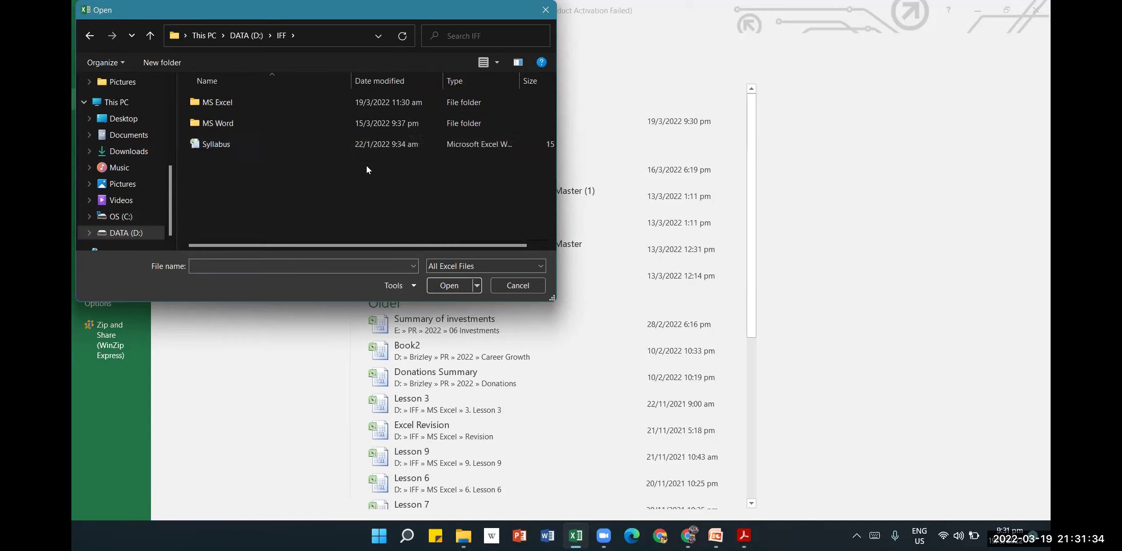
pyautogui.doubleClick(247, 104)
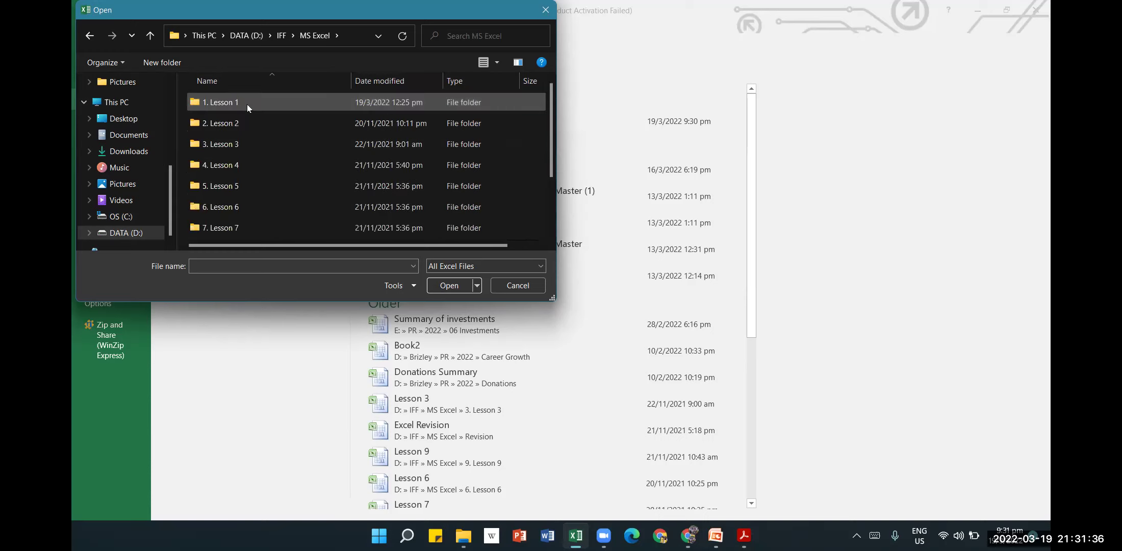
pyautogui.doubleClick(247, 105)
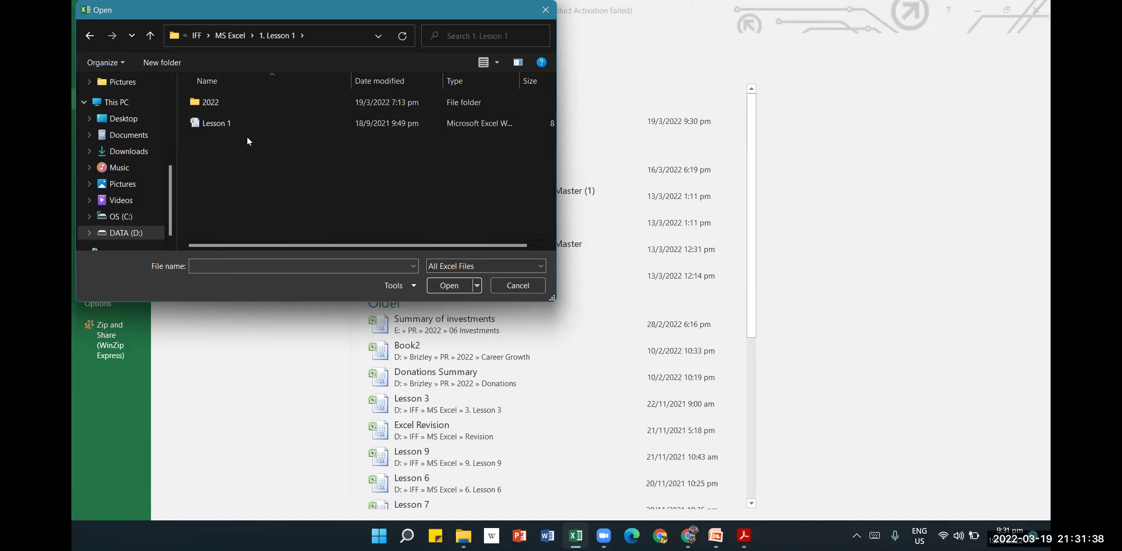
pyautogui.click(211, 124)
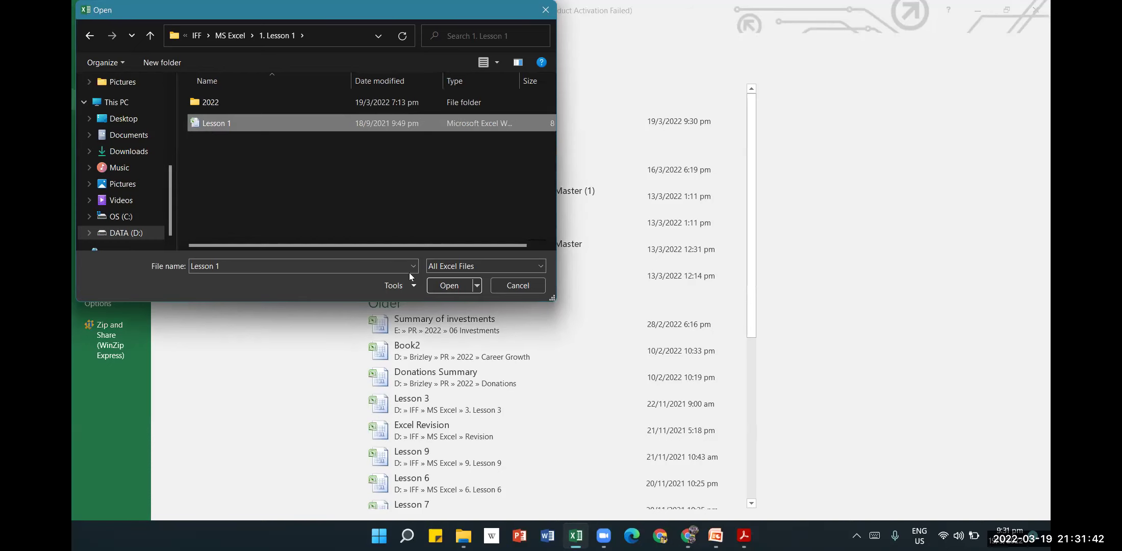
pyautogui.click(450, 282)
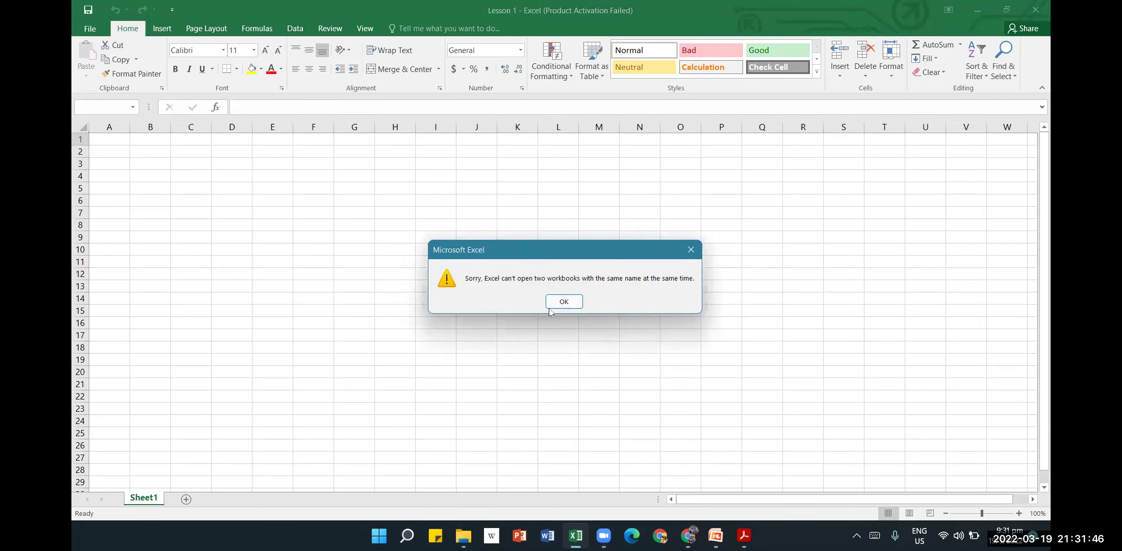
pyautogui.click(556, 301)
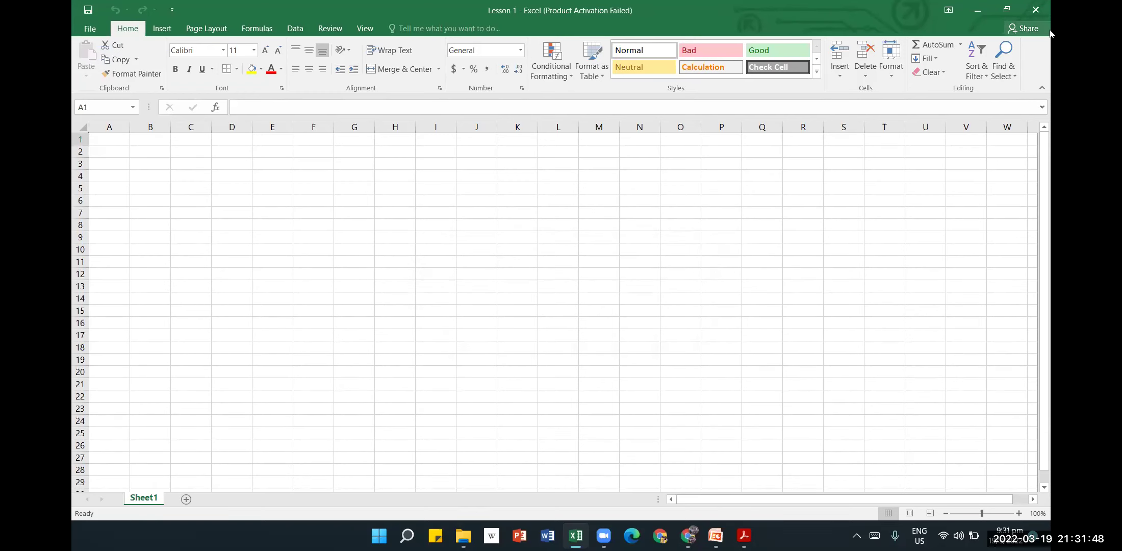
# Close the Lesson 1 workbook, relaunch Excel and dismiss the activation wizard to reach the start screen.
pyautogui.click(1035, 10)
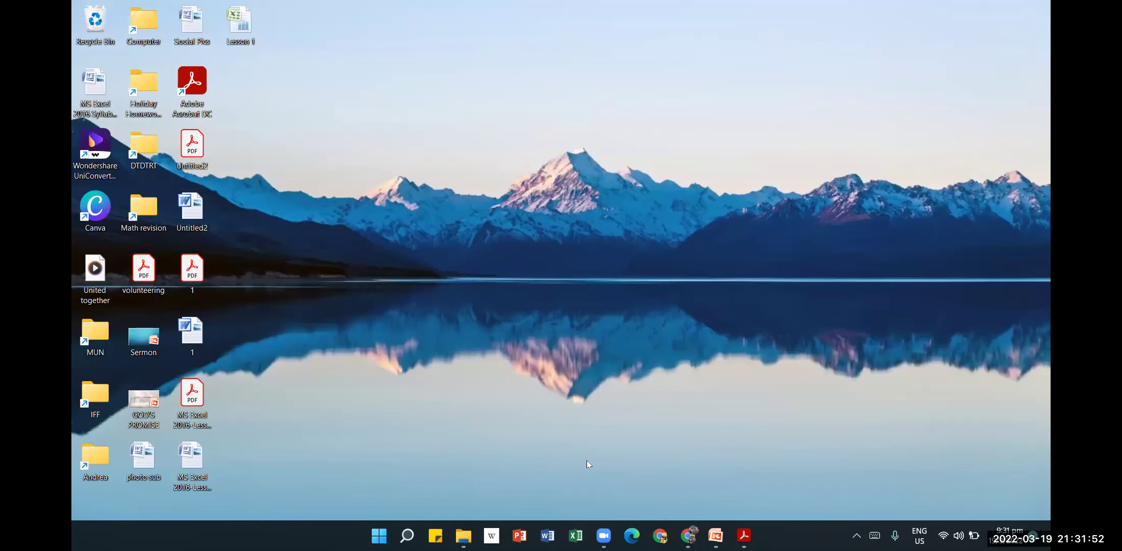
pyautogui.click(575, 536)
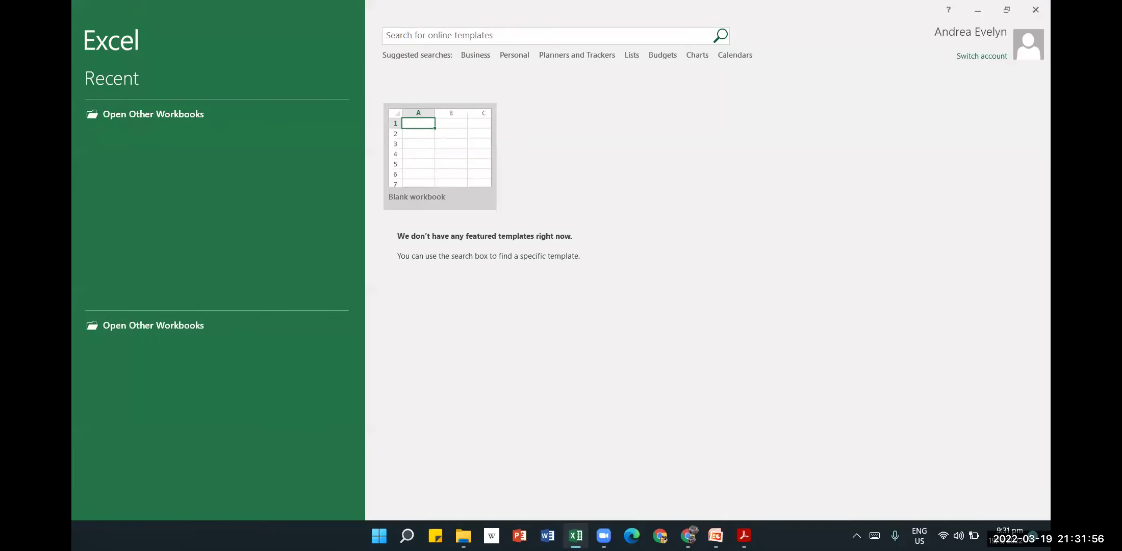
pyautogui.click(689, 394)
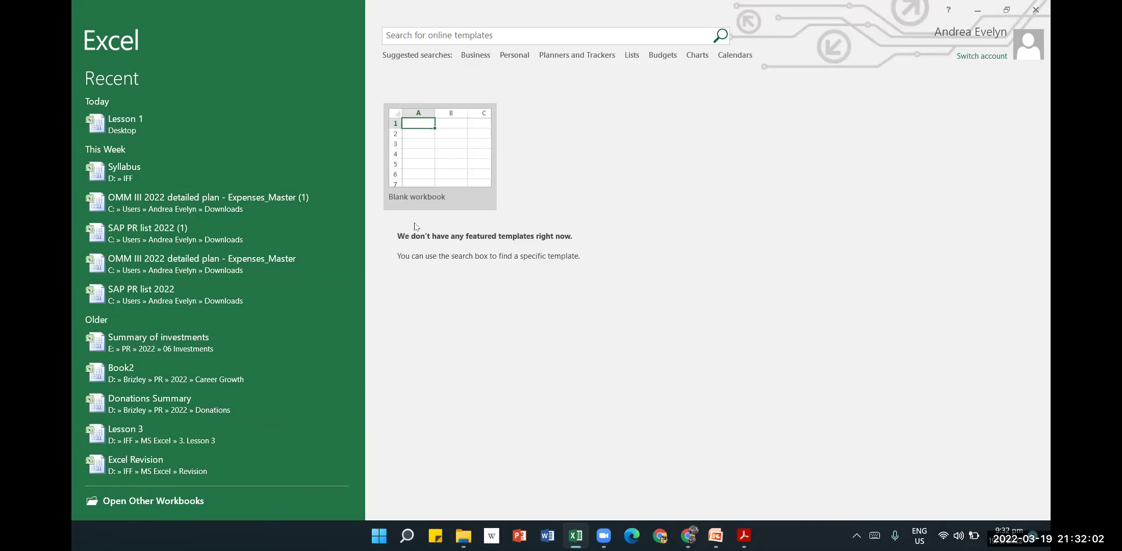
# Open the Lesson 1 workbook stored on the Desktop from the list of recent files.
pyautogui.click(161, 504)
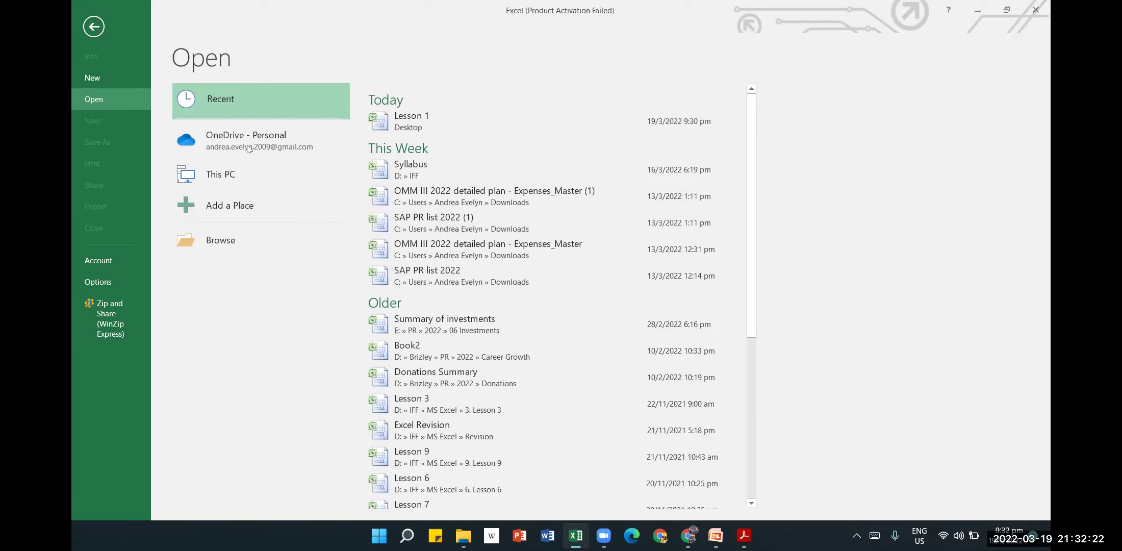
pyautogui.click(412, 119)
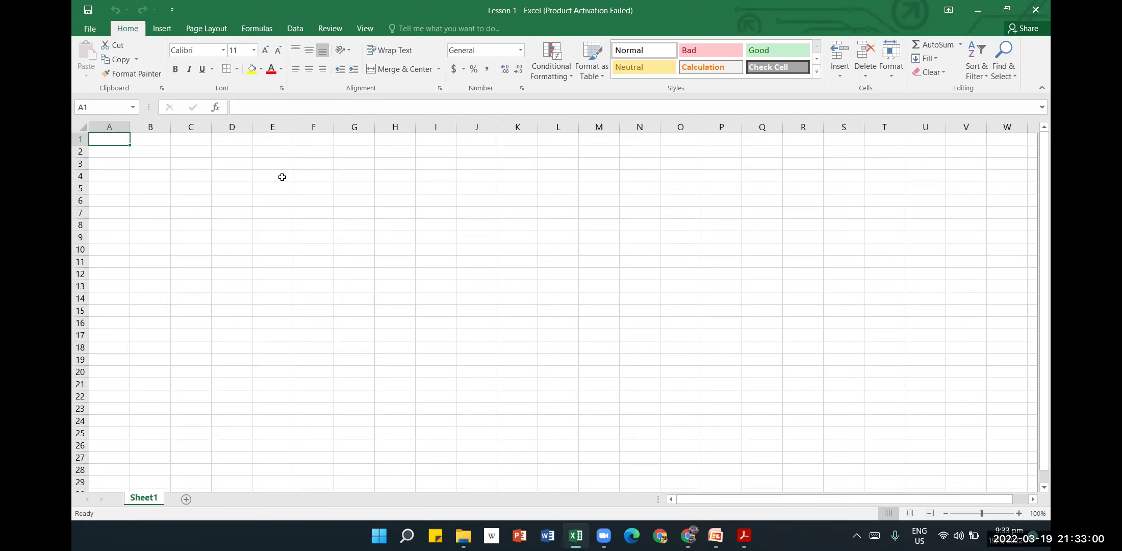
# Enter the heading Name in cell C4 and the heading Age in cell D4 of Sheet1.
pyautogui.click(255, 167)
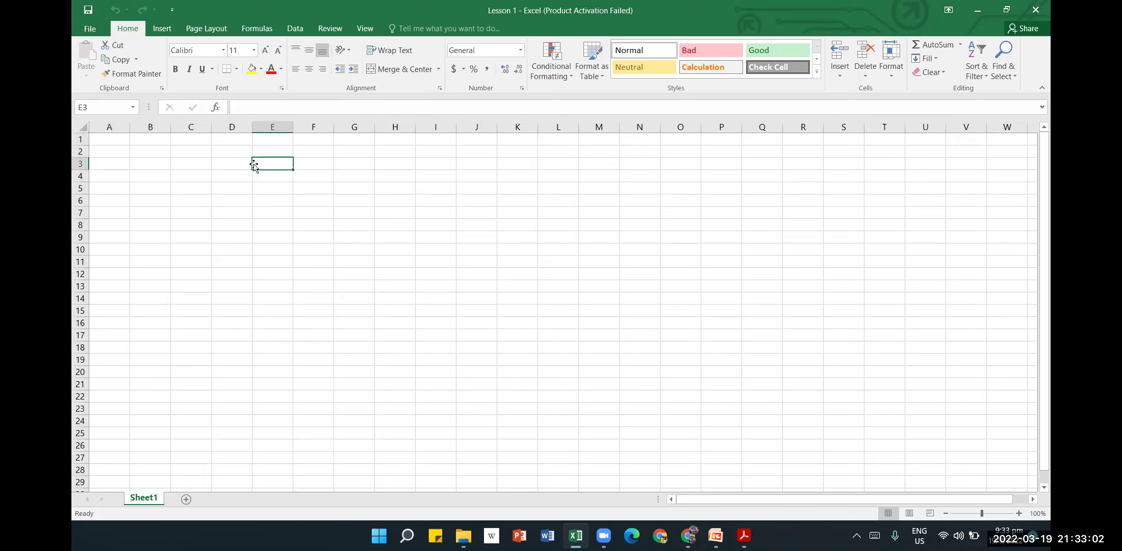
pyautogui.click(204, 161)
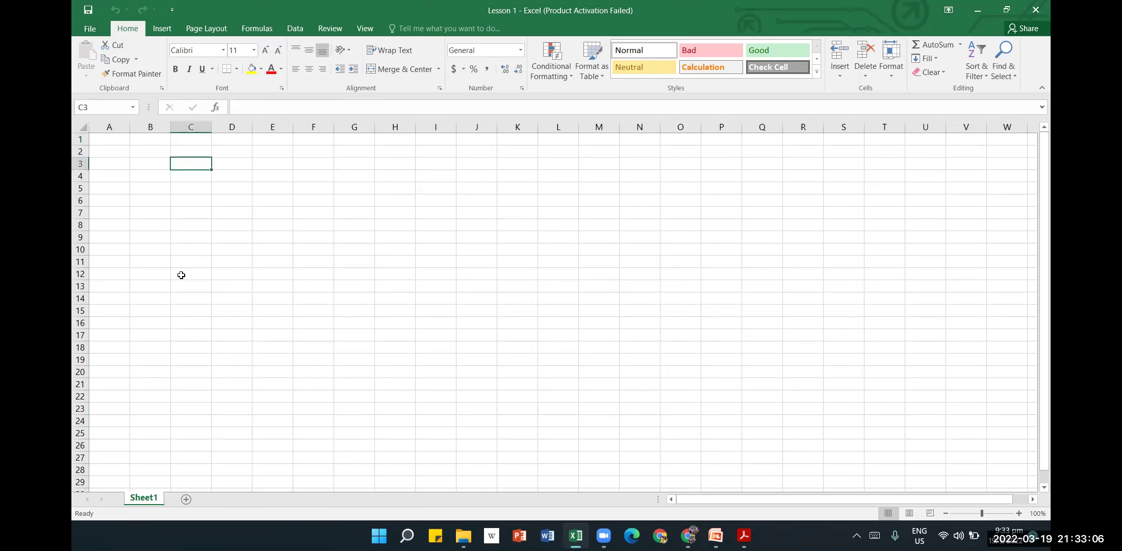
pyautogui.click(191, 176)
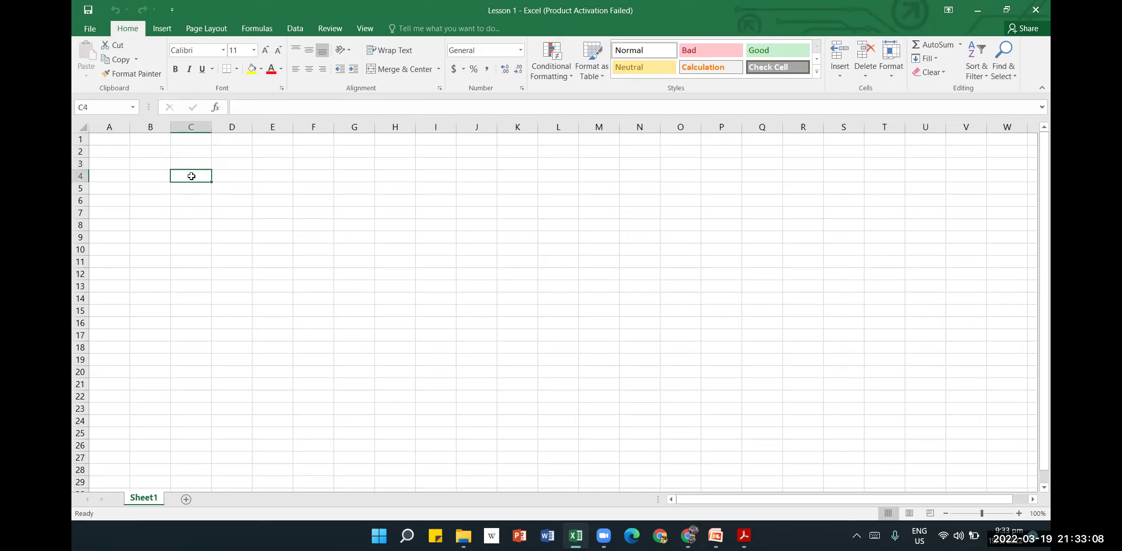
pyautogui.write('Name')
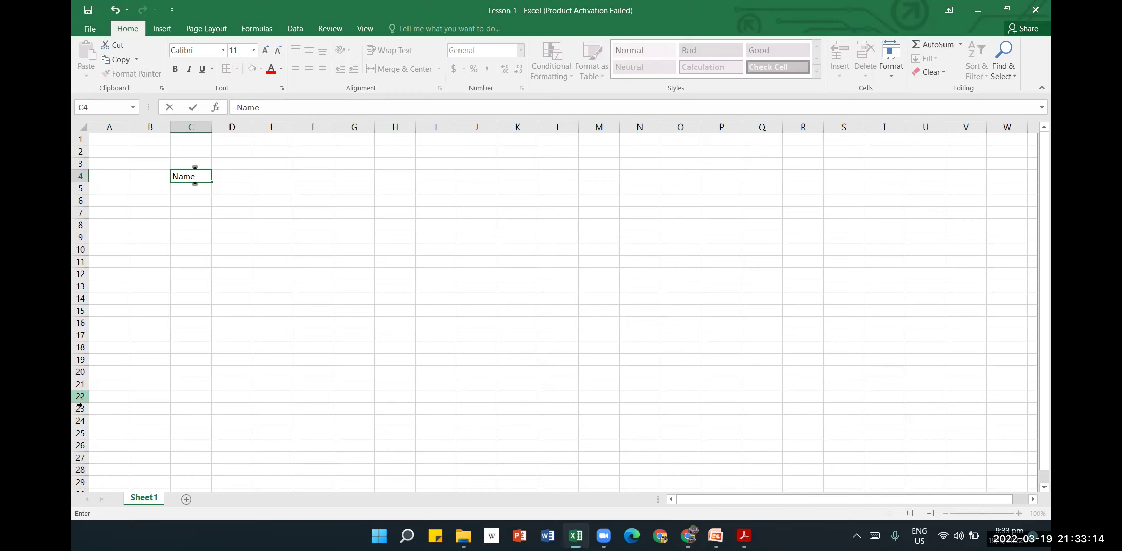
pyautogui.press('Tab')
pyautogui.write('Age')
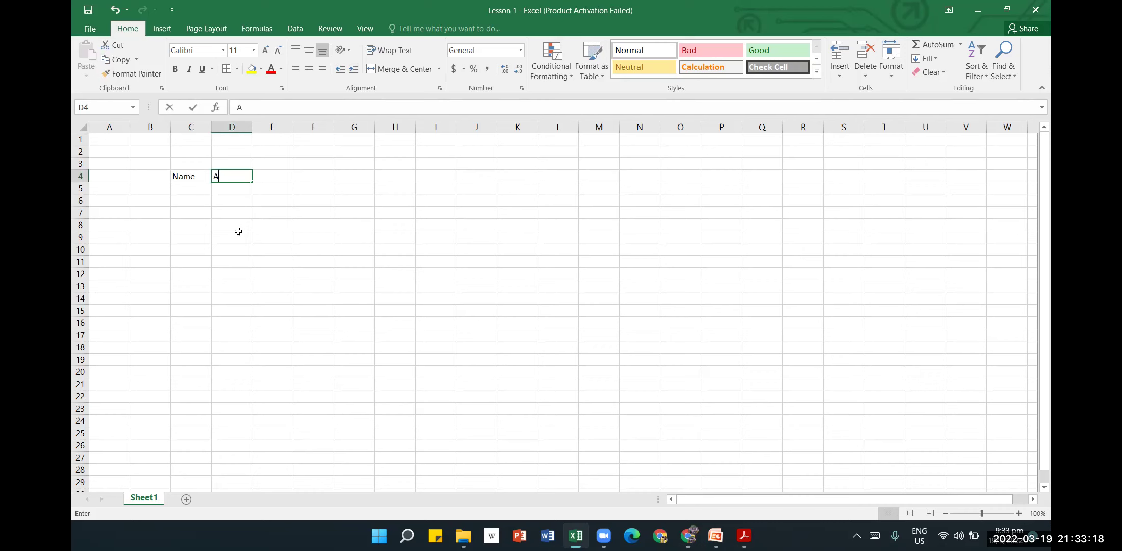
pyautogui.click(278, 182)
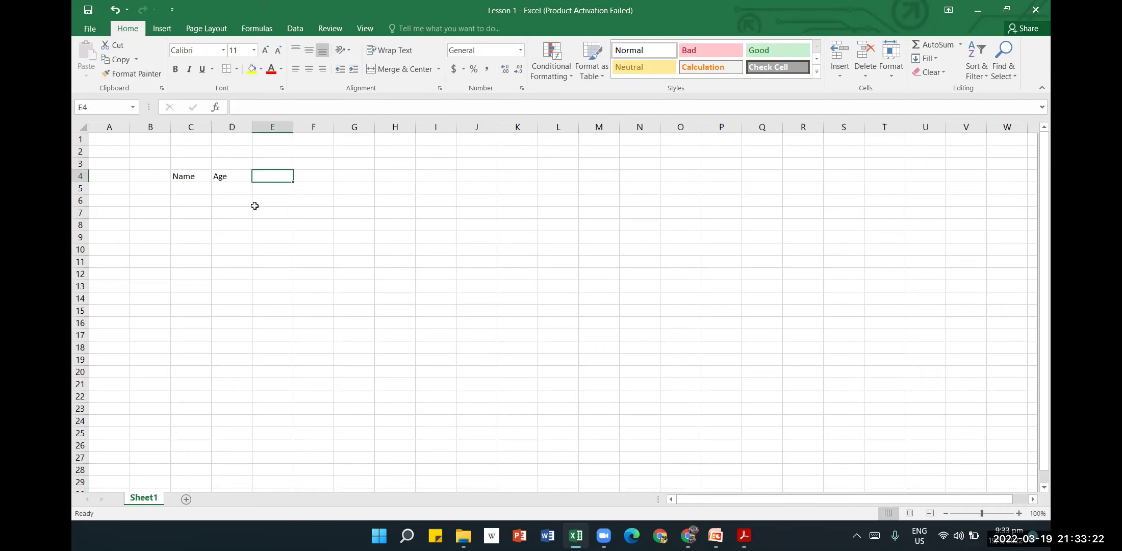
pyautogui.click(185, 193)
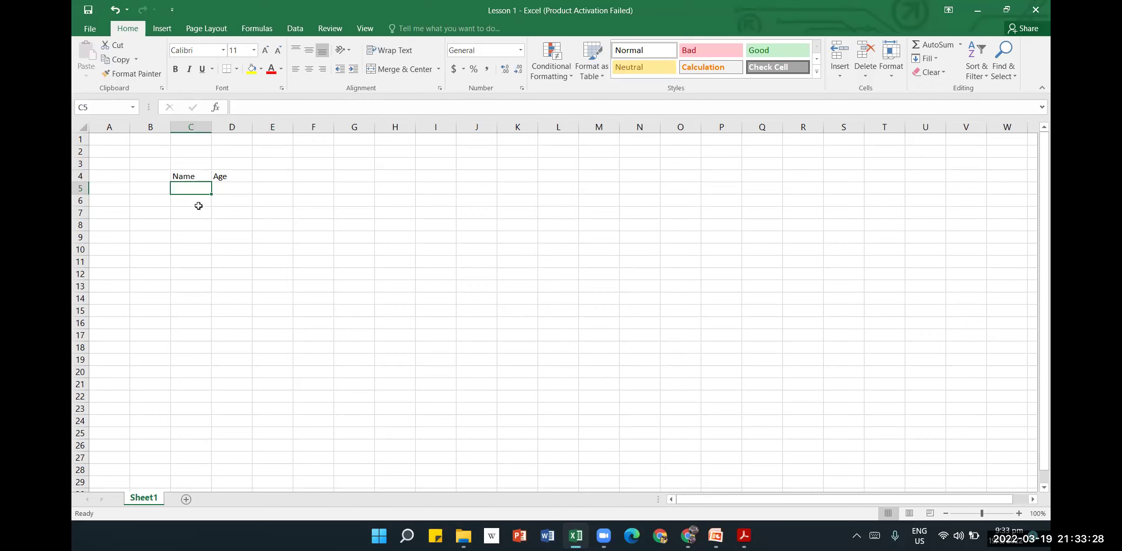
pyautogui.click(236, 187)
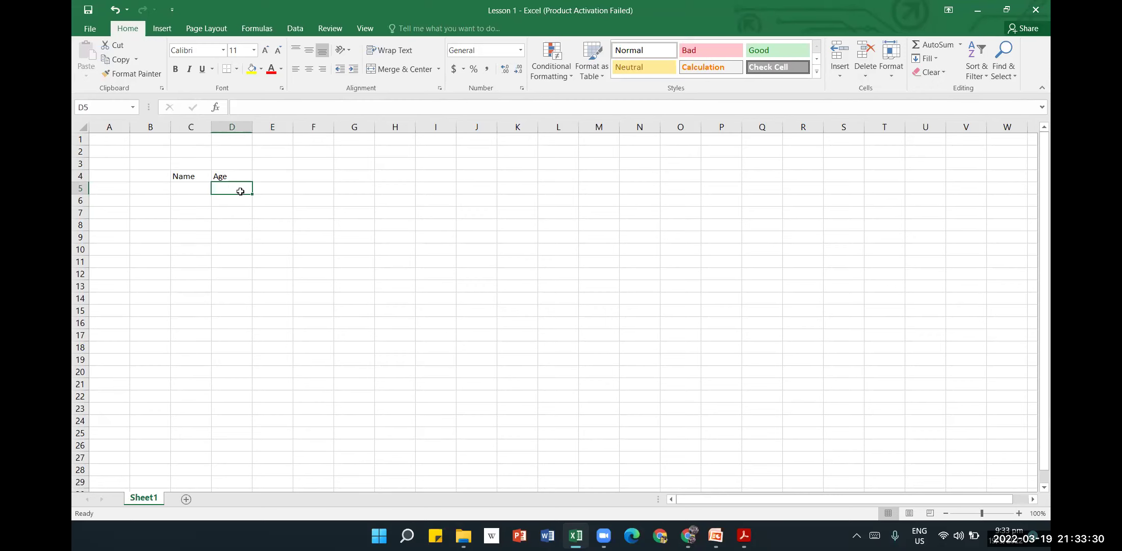
pyautogui.press('Tab')
pyautogui.click(206, 213)
pyautogui.click(224, 262)
pyautogui.click(232, 187)
pyautogui.click(200, 190)
pyautogui.click(200, 199)
pyautogui.click(244, 199)
pyautogui.click(220, 192)
pyautogui.click(194, 192)
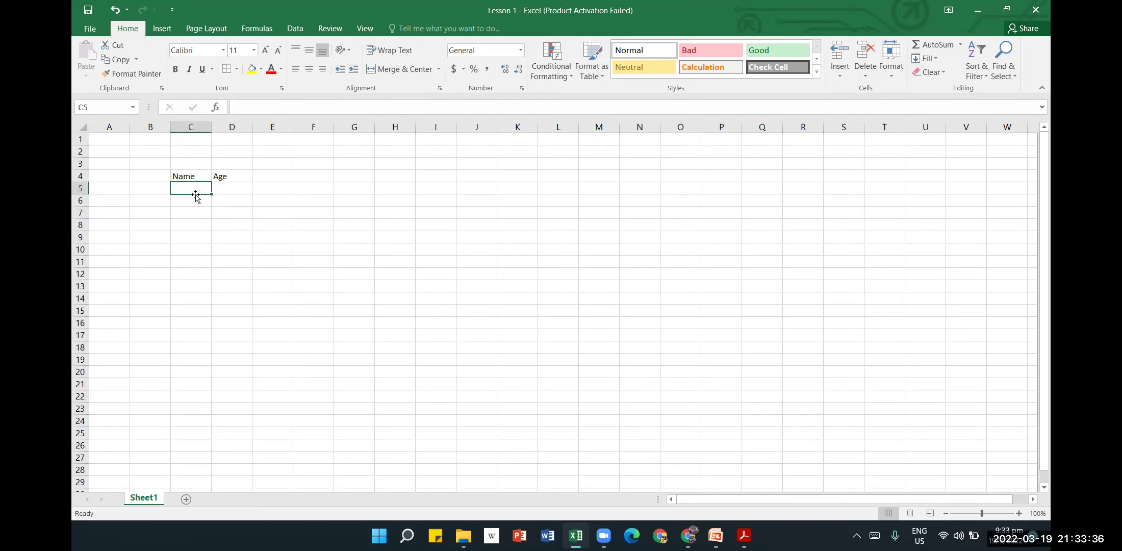
# Save the Lesson 1 workbook with its new headings.
pyautogui.click(88, 13)
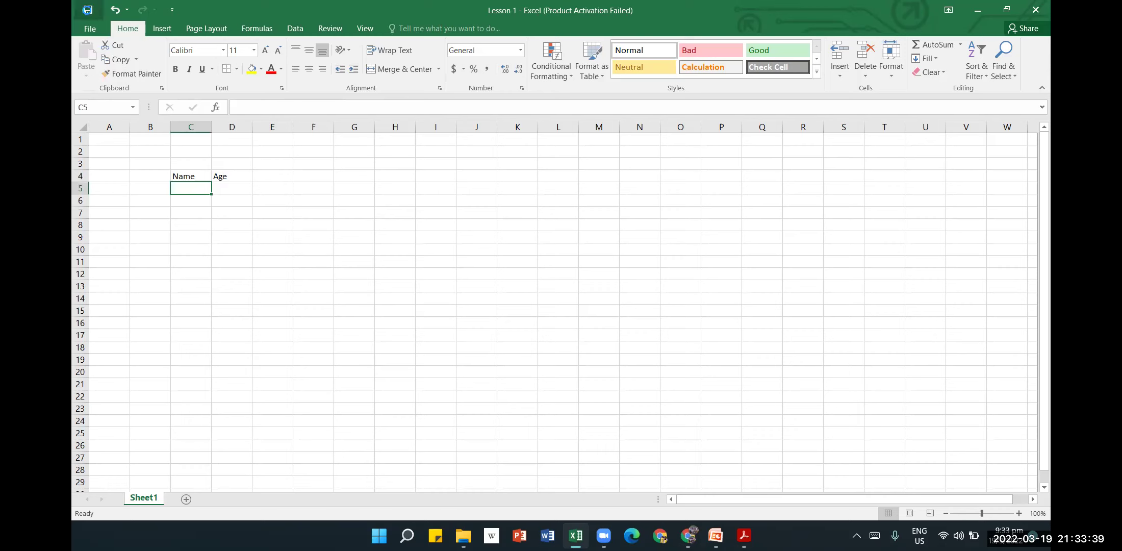
pyautogui.click(88, 11)
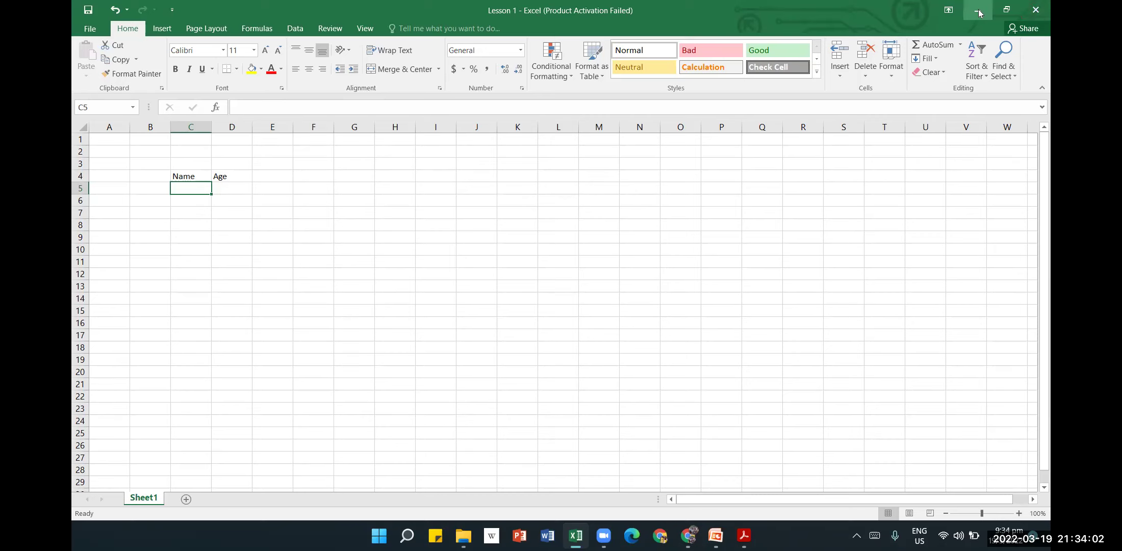
# Minimize the Lesson 1 window to the desktop and restore it, and close the workbook.
pyautogui.moveTo(1008, 16)
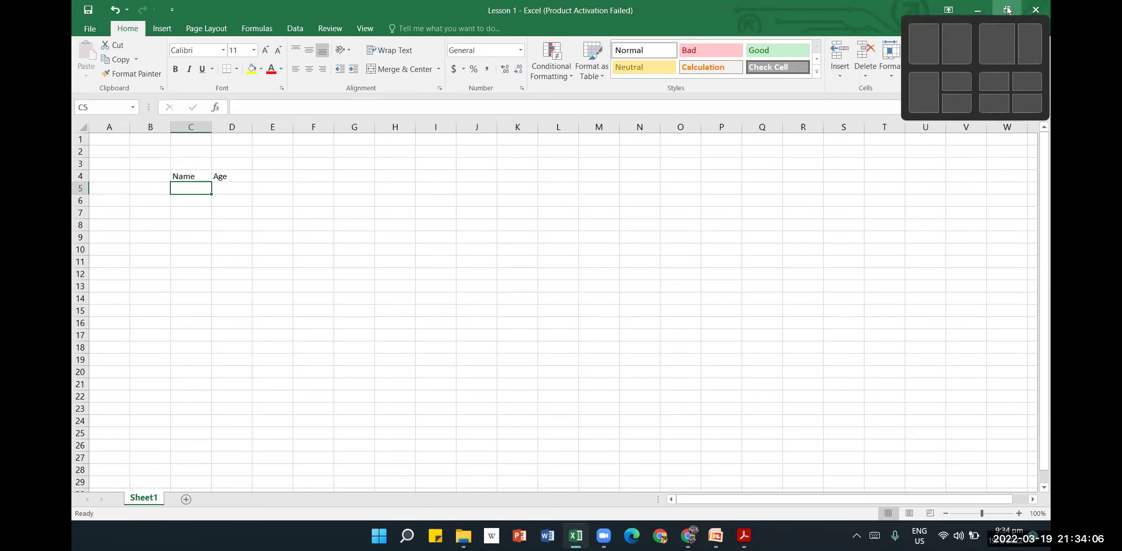
pyautogui.click(977, 17)
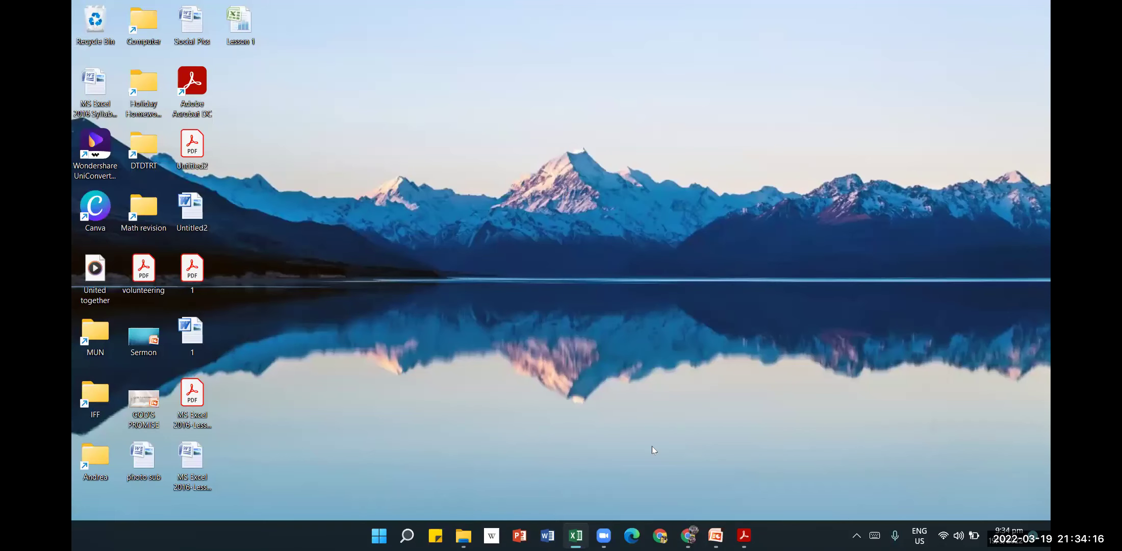
pyautogui.moveTo(576, 536)
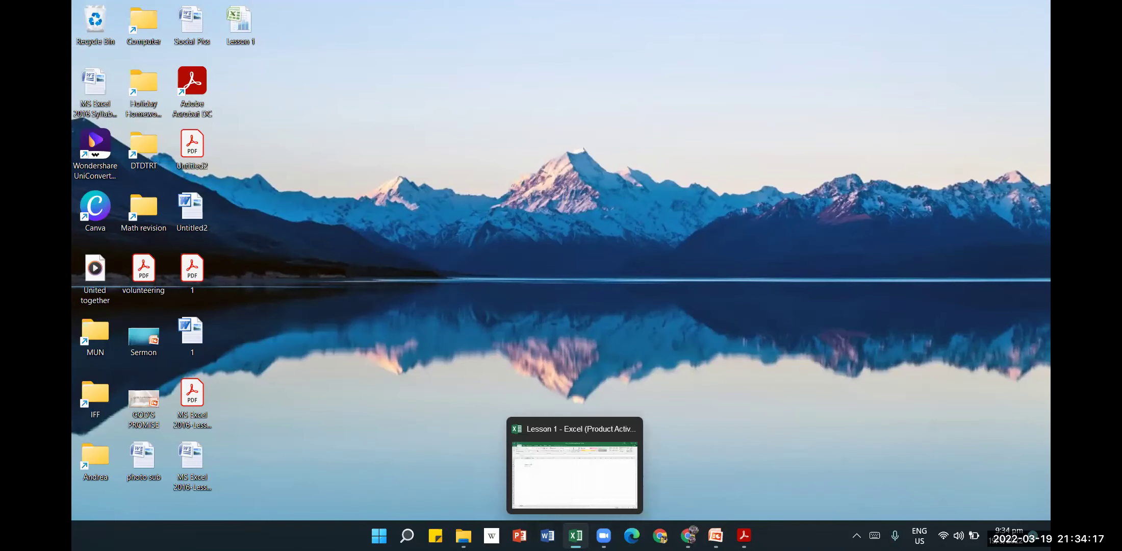
pyautogui.click(595, 453)
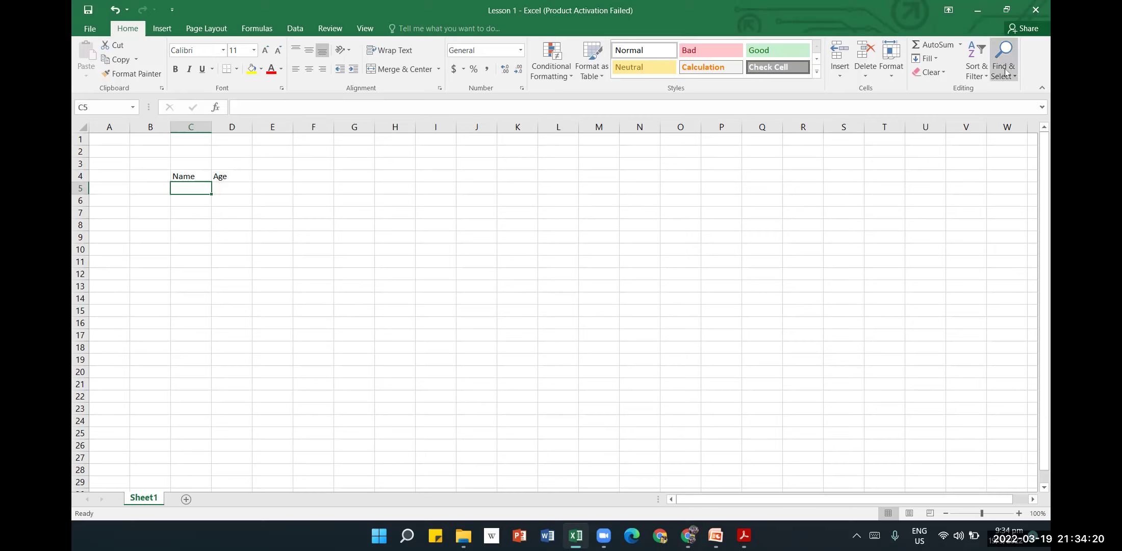
pyautogui.click(1036, 11)
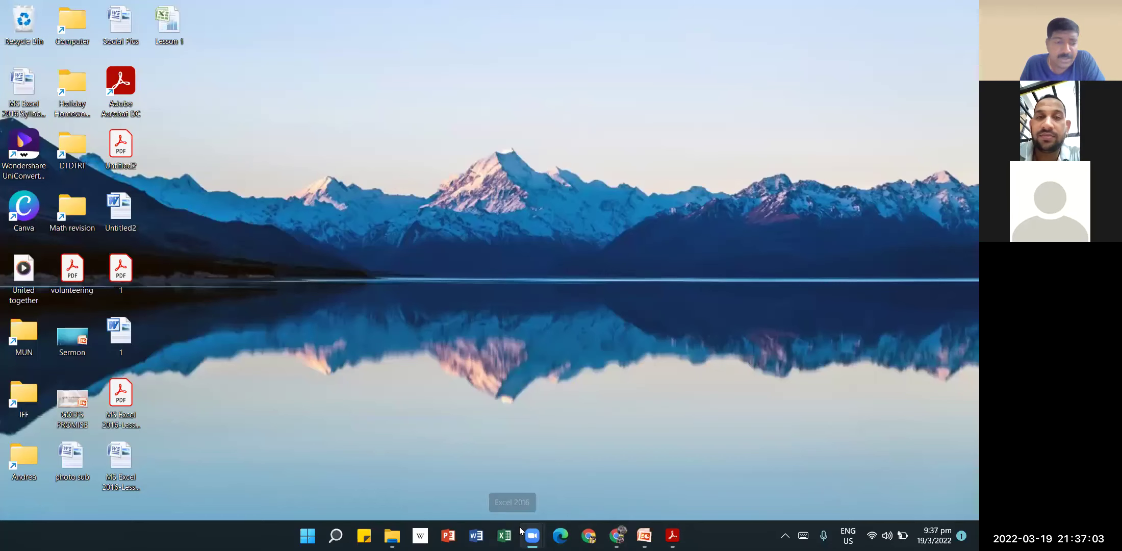
# Switch to the Excel Revision - 1 presentation in PowerPoint, maximize it, and review its slides from the interface diagram to Modify Workbook.
pyautogui.moveTo(525, 531)
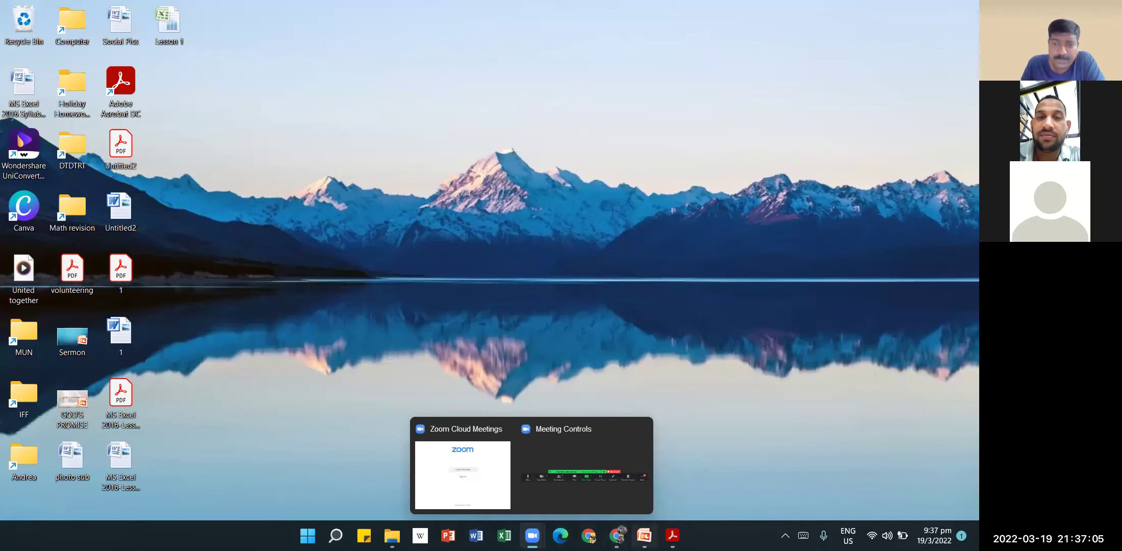
pyautogui.moveTo(640, 533)
pyautogui.click(617, 468)
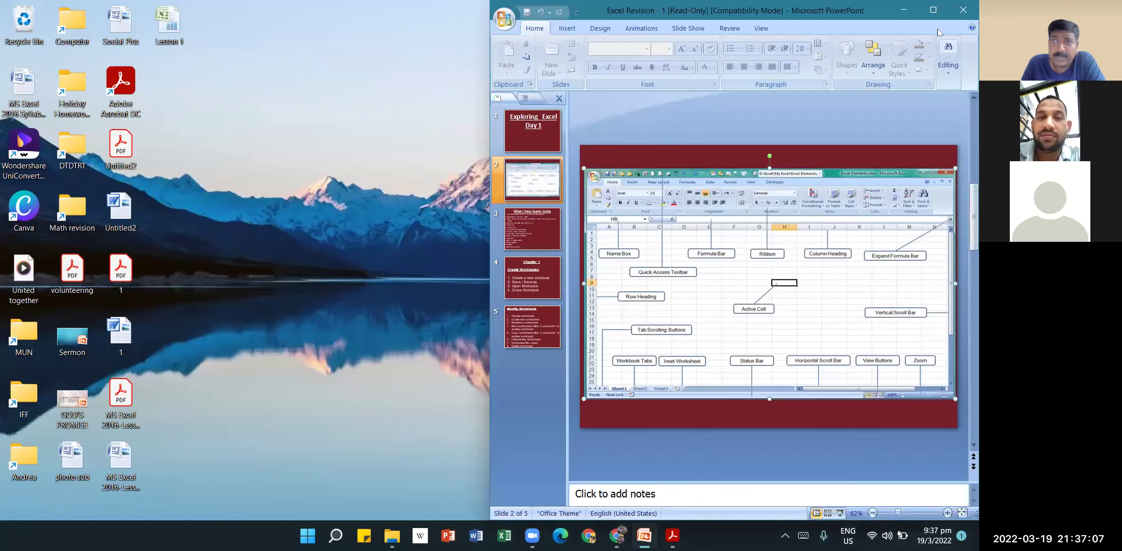
pyautogui.click(940, 13)
pyautogui.click(105, 355)
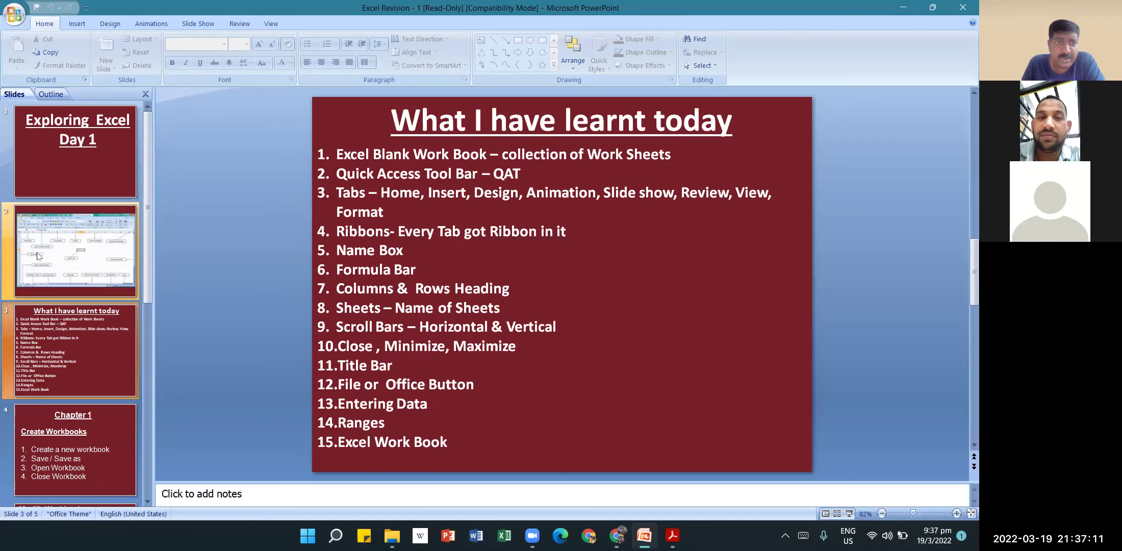
pyautogui.click(102, 278)
pyautogui.click(61, 456)
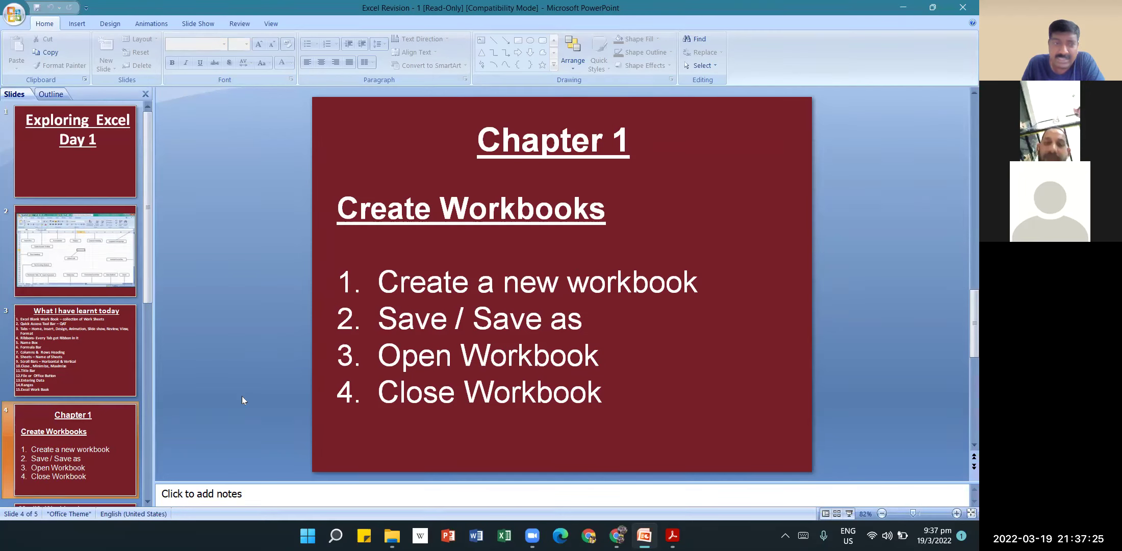
pyautogui.scroll(-2, 112, 441)
pyautogui.click(99, 466)
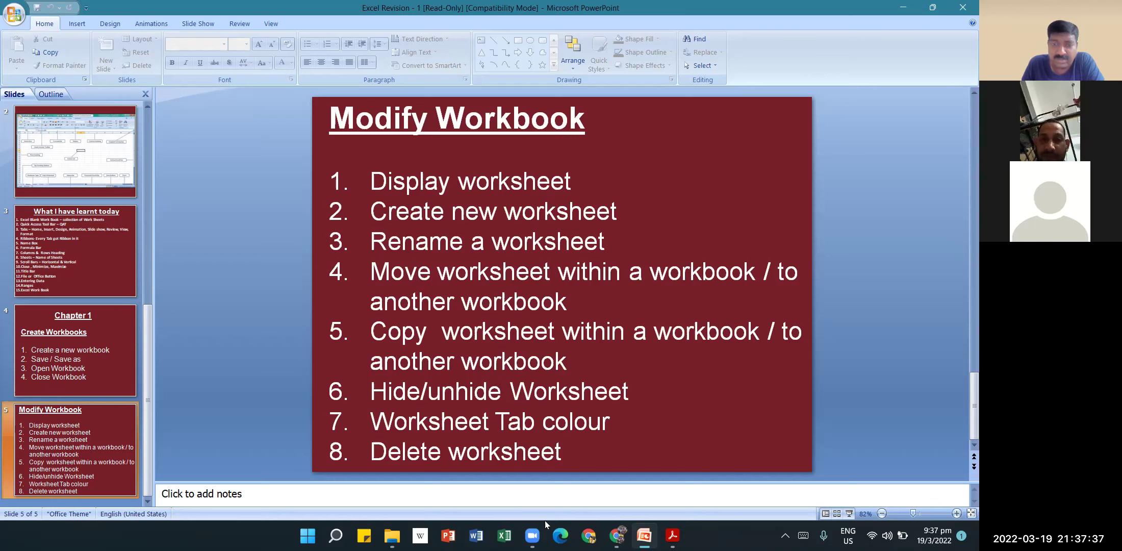
# Launch Excel again and open the recent Lesson 1 workbook from the Desktop.
pyautogui.click(504, 536)
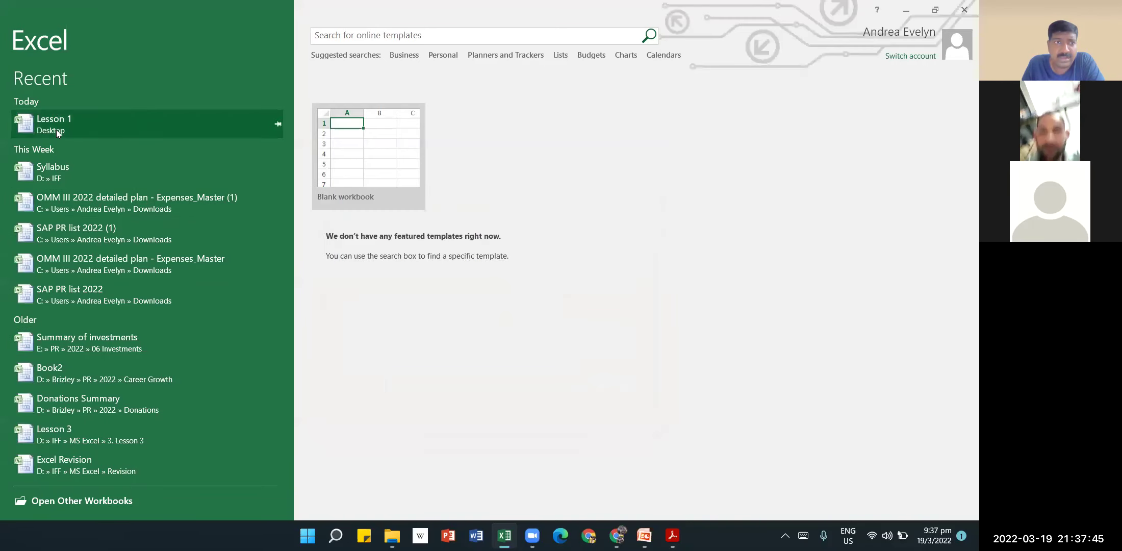
pyautogui.click(56, 128)
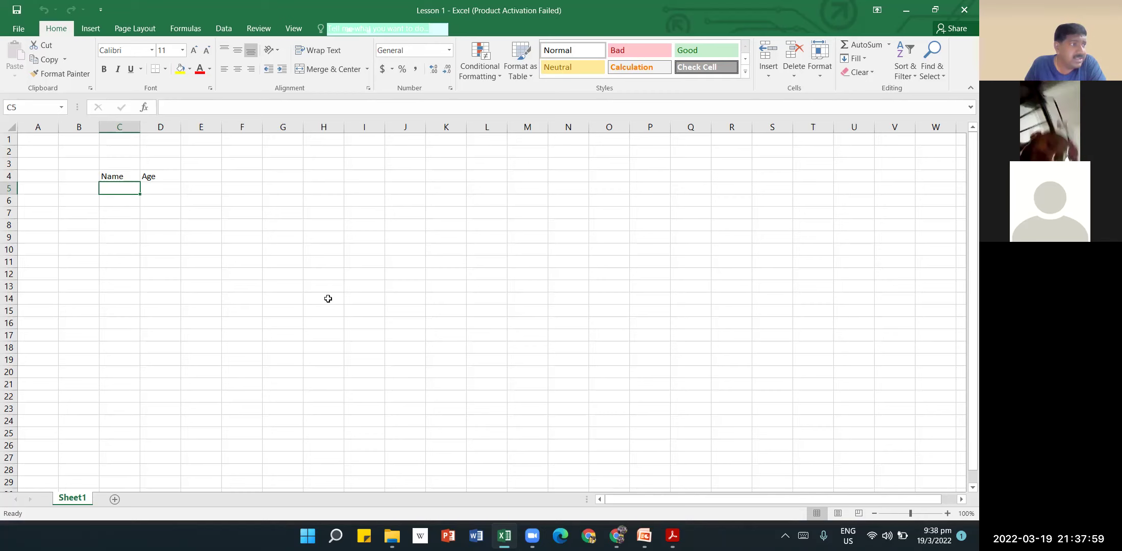
# Add the headings Nationality in cell E4 and Designation in cell F4, beside the Name and Age headings.
pyautogui.scroll(-1, 328, 299)
pyautogui.click(117, 165)
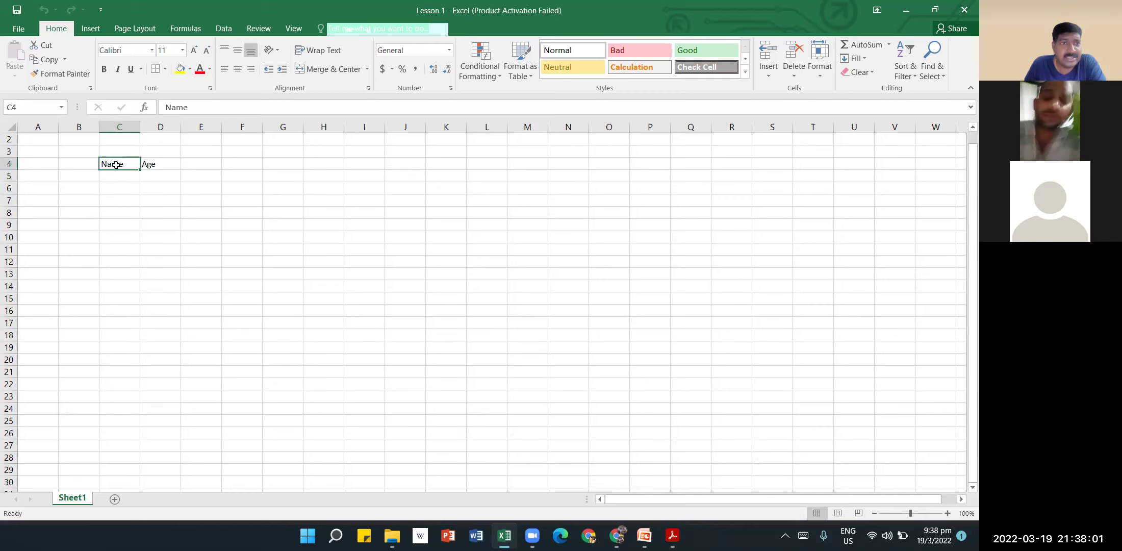
pyautogui.click(115, 184)
pyautogui.click(110, 163)
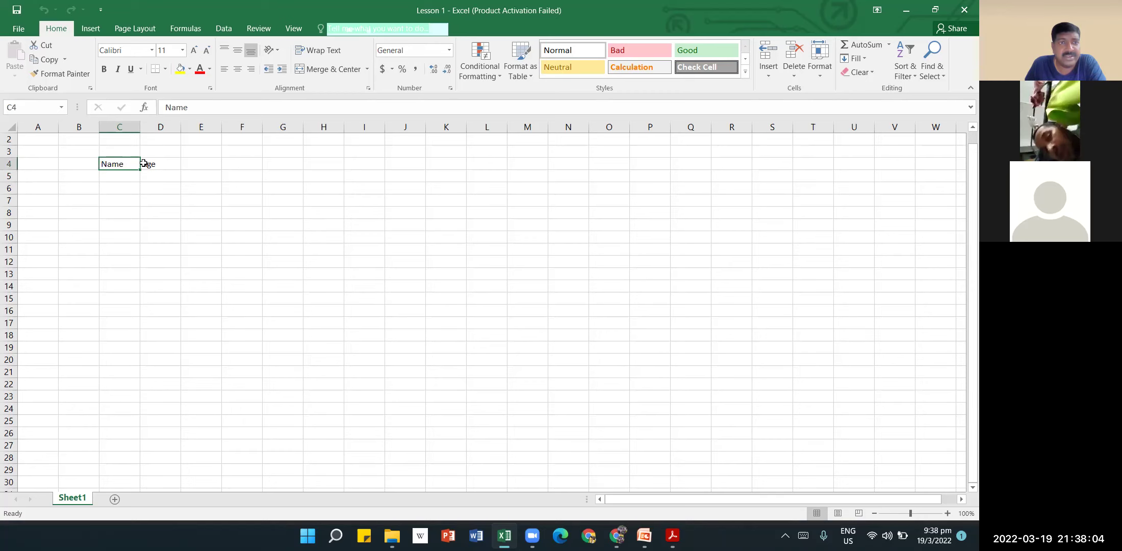
pyautogui.click(197, 165)
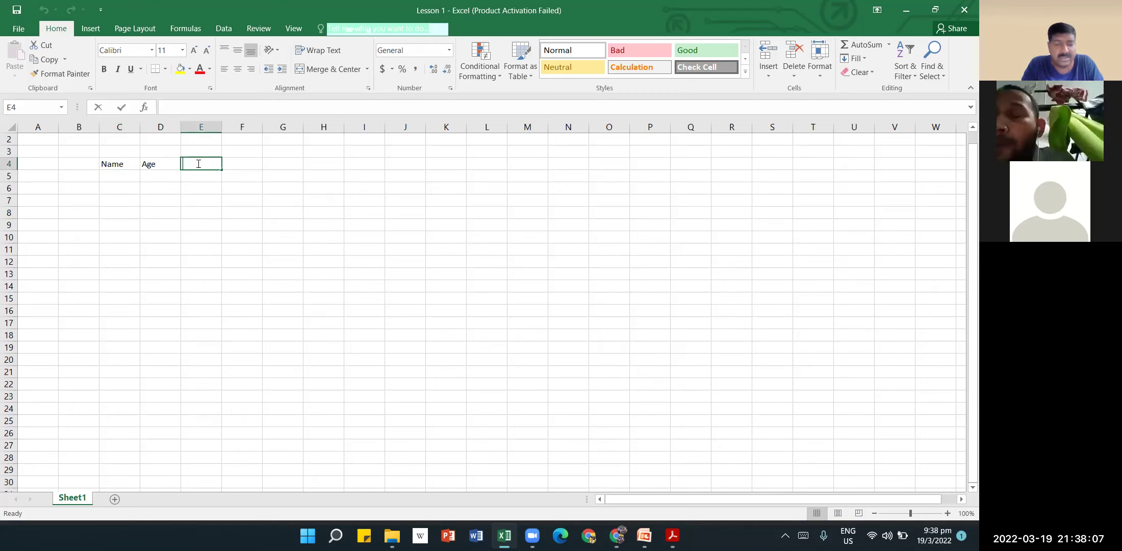
pyautogui.write('Nationality')
pyautogui.click(198, 163)
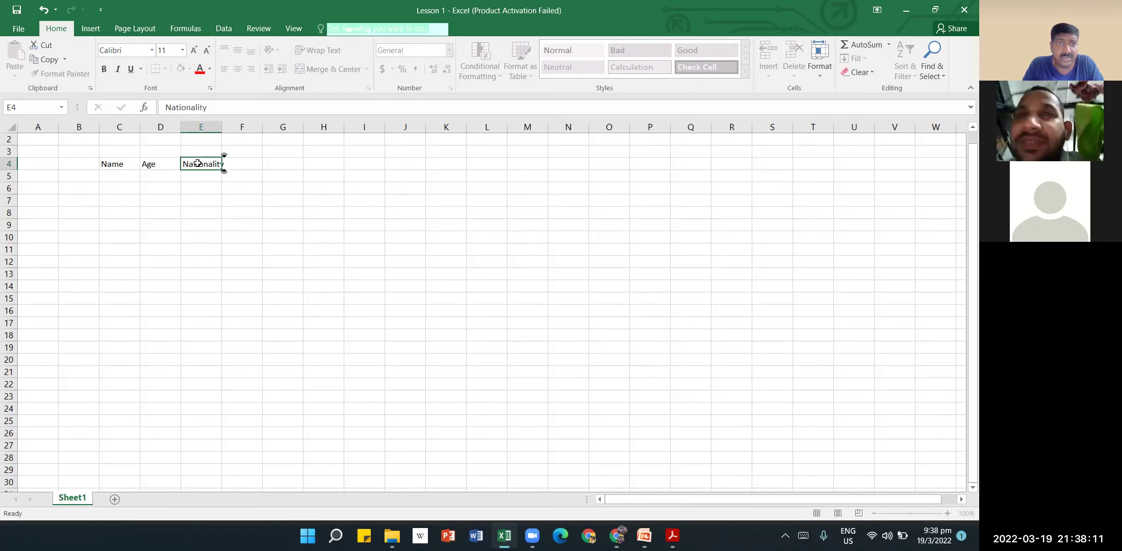
pyautogui.press('Tab')
pyautogui.write('Des')
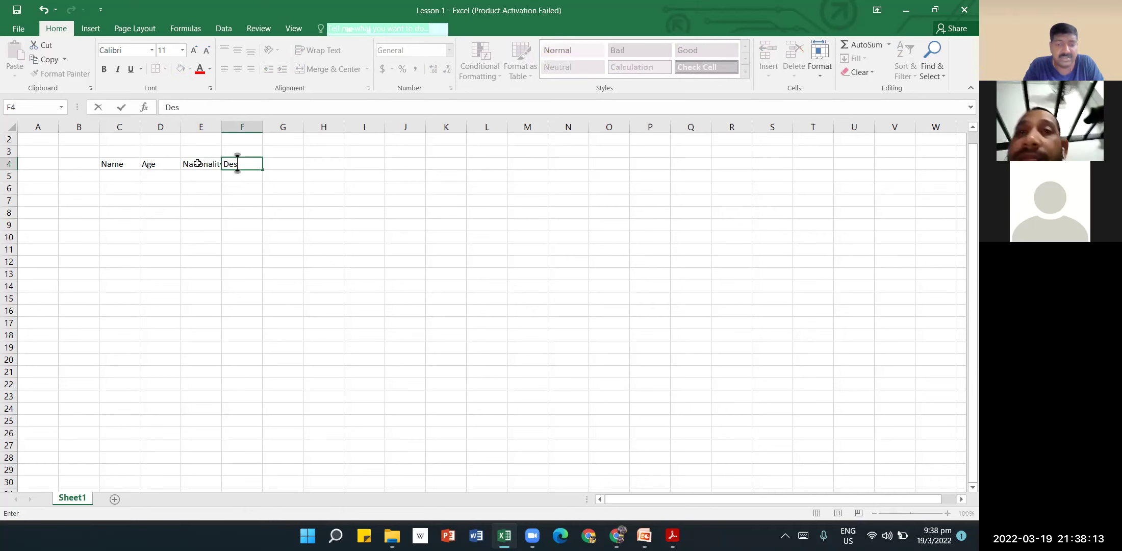
pyautogui.write('ignation')
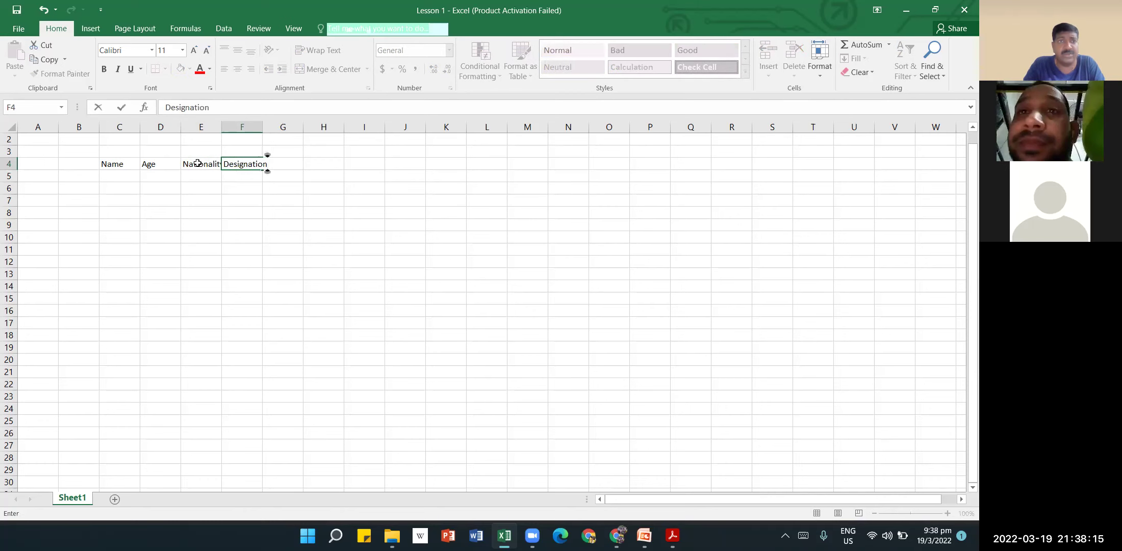
# Confirm the Designation heading and auto-fit column E to the width of the Nationality heading.
pyautogui.click(201, 298)
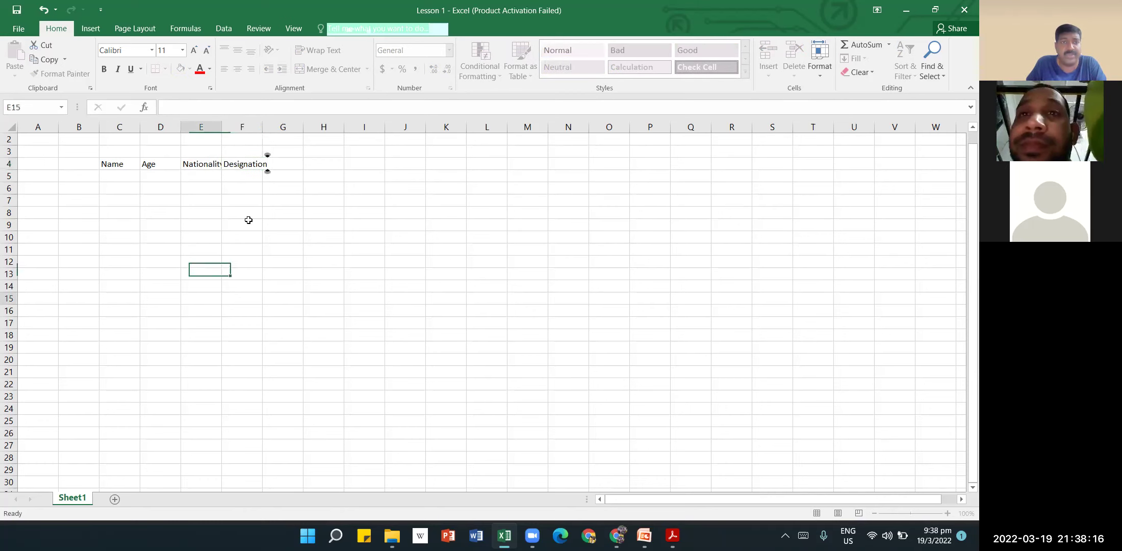
pyautogui.doubleClick(222, 127)
pyautogui.click(119, 179)
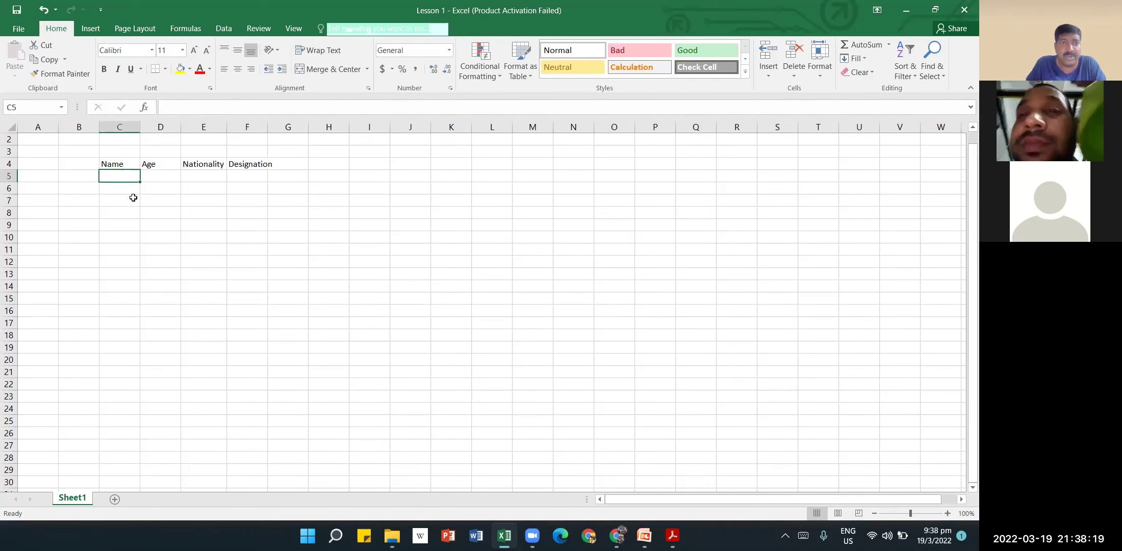
pyautogui.click(171, 175)
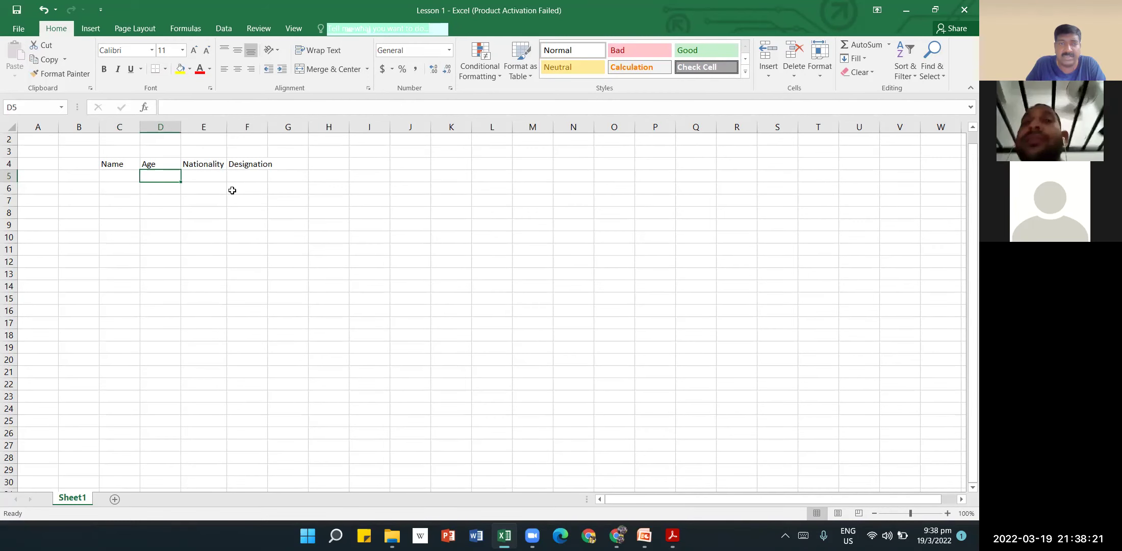
pyautogui.click(475, 526)
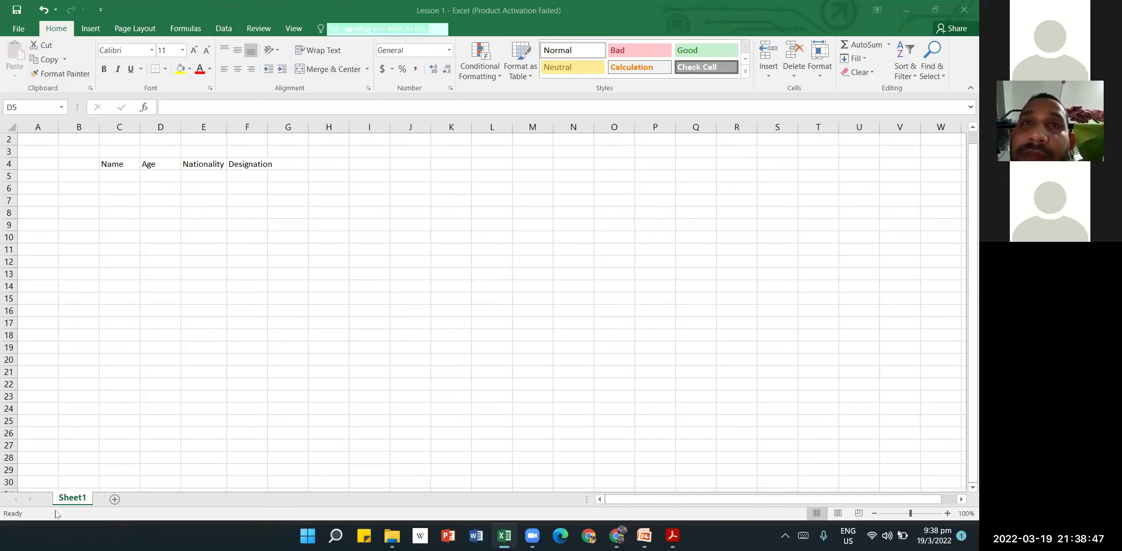
# Insert a new blank worksheet after Sheet1 and return to Sheet1.
pyautogui.click(115, 499)
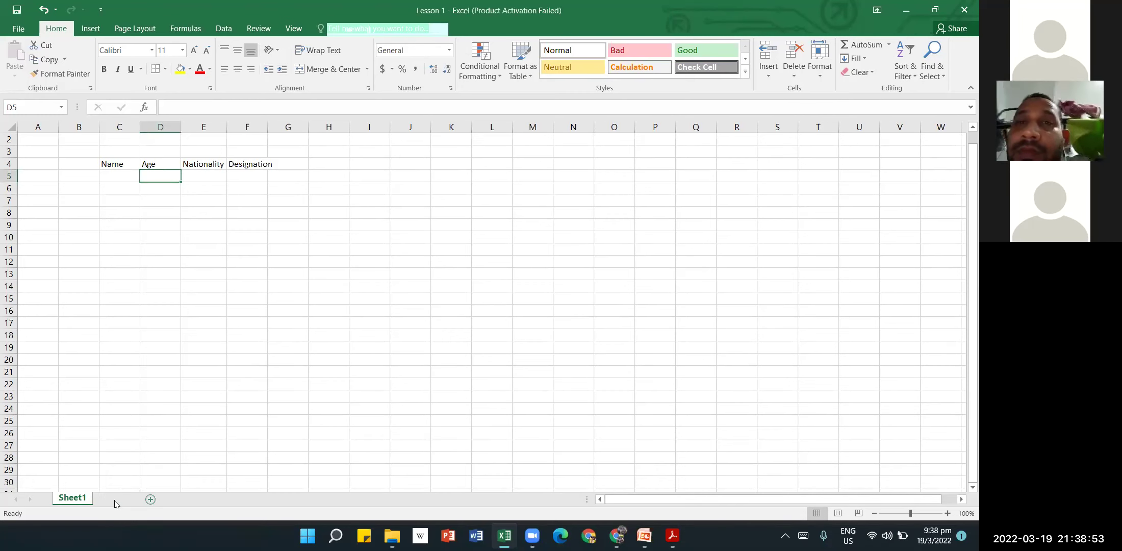
pyautogui.click(115, 500)
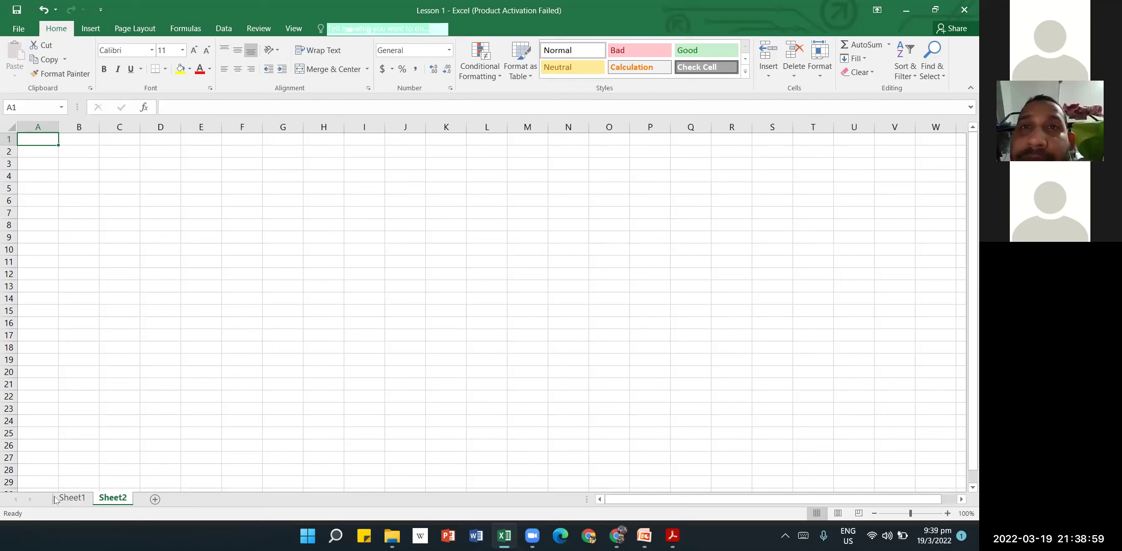
pyautogui.click(72, 499)
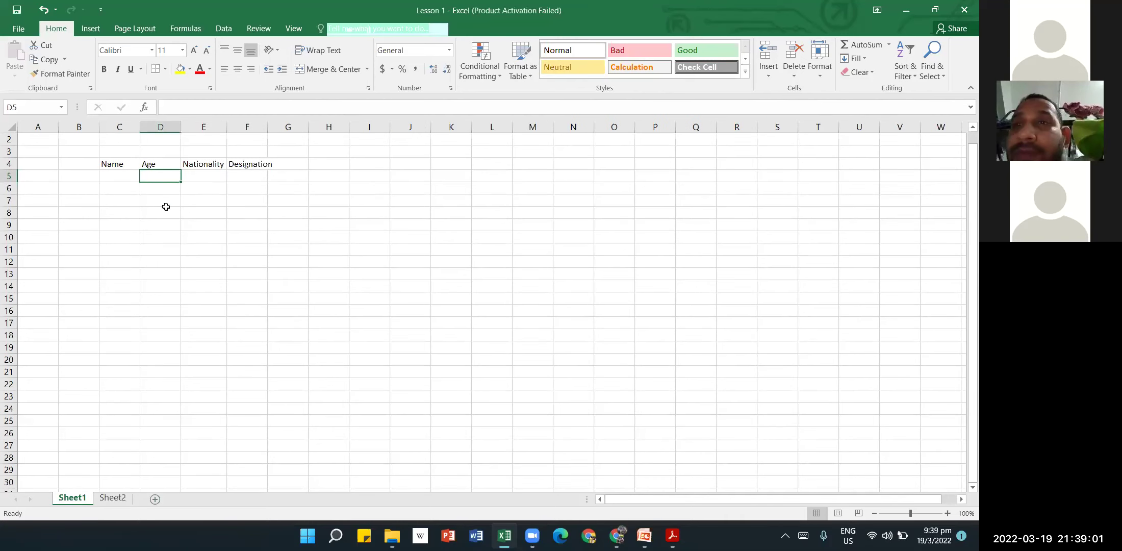
# Examine the Name, Age, Nationality and Designation headings on Sheet1 and compare them with the blank cells on Sheet2.
pyautogui.click(128, 163)
pyautogui.click(153, 164)
pyautogui.click(212, 165)
pyautogui.click(250, 163)
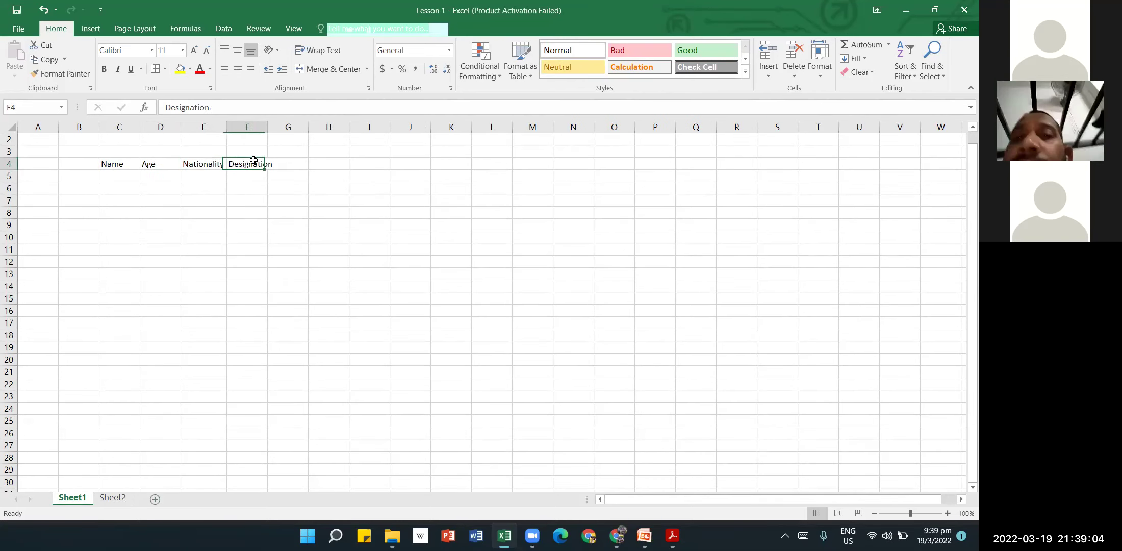
pyautogui.click(115, 499)
pyautogui.click(71, 163)
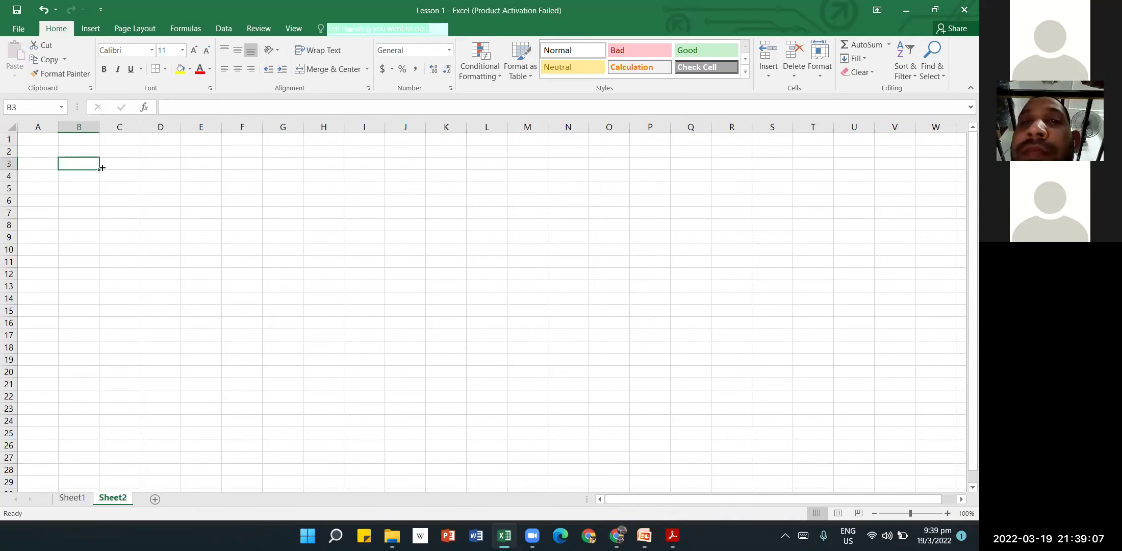
pyautogui.click(247, 188)
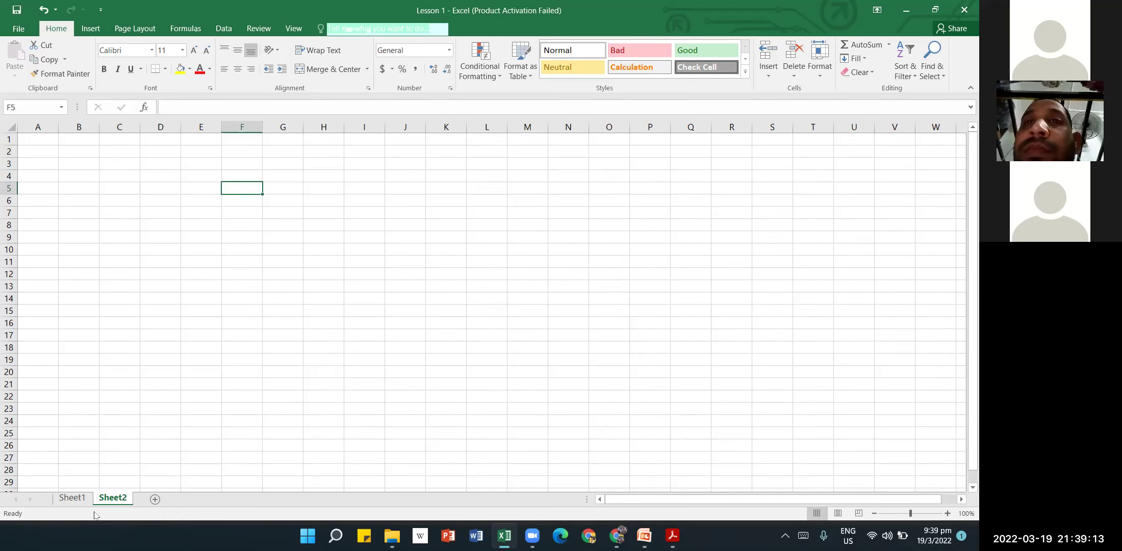
# Insert a third worksheet directly after Sheet1 and return to Sheet1.
pyautogui.click(77, 500)
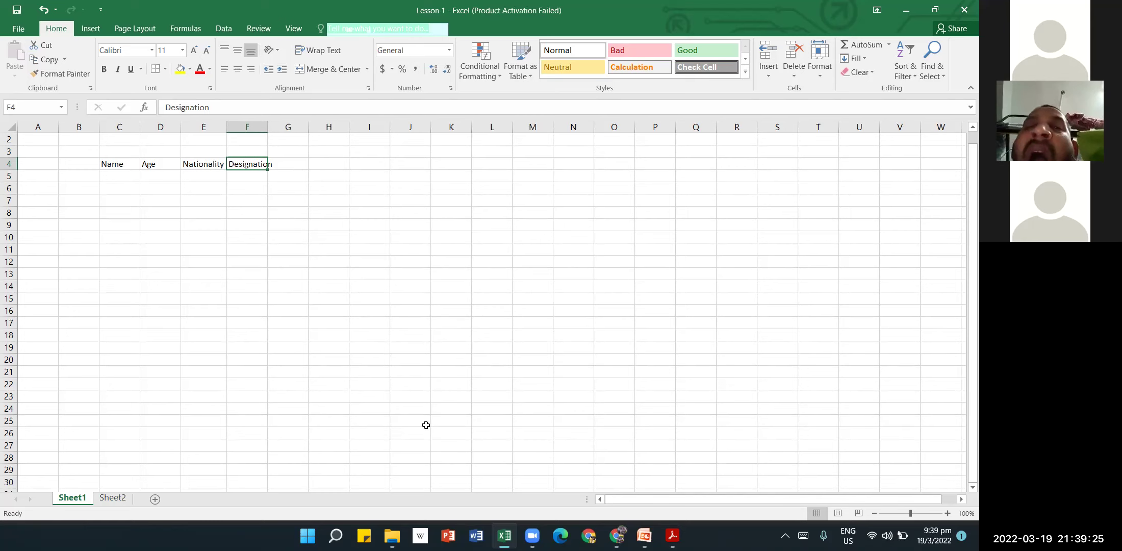
pyautogui.click(155, 500)
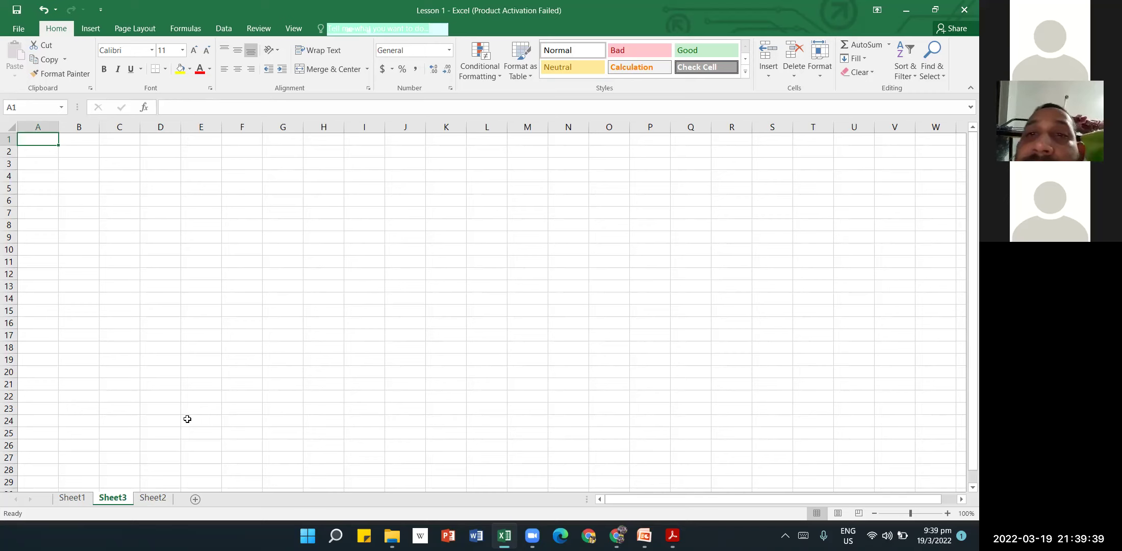
pyautogui.scroll(-1, 188, 419)
pyautogui.click(72, 498)
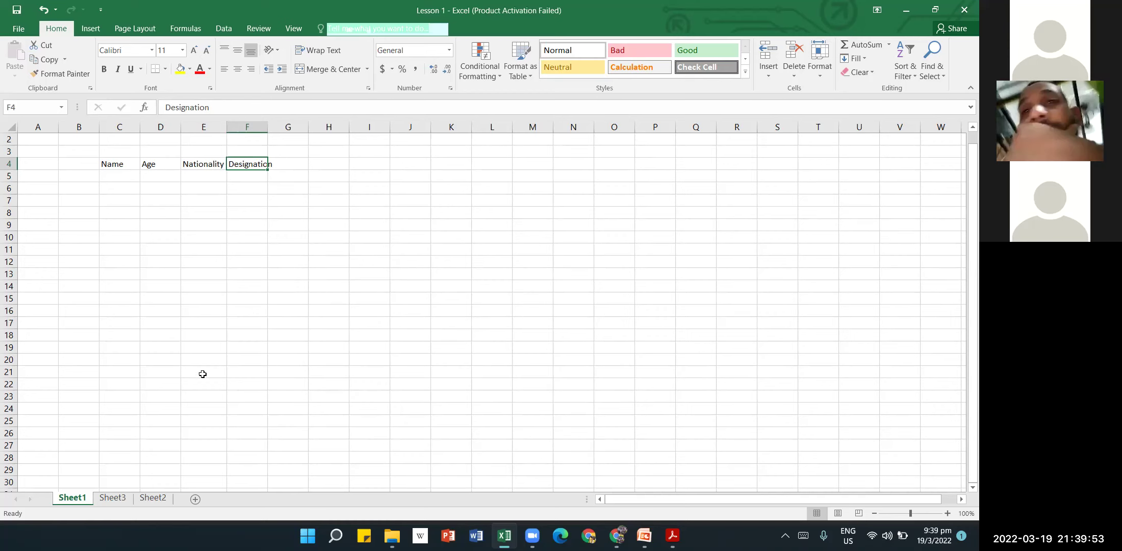
# Move Sheet1 to the end of the Lesson 1 workbook, behind Sheet2.
pyautogui.rightClick(72, 498)
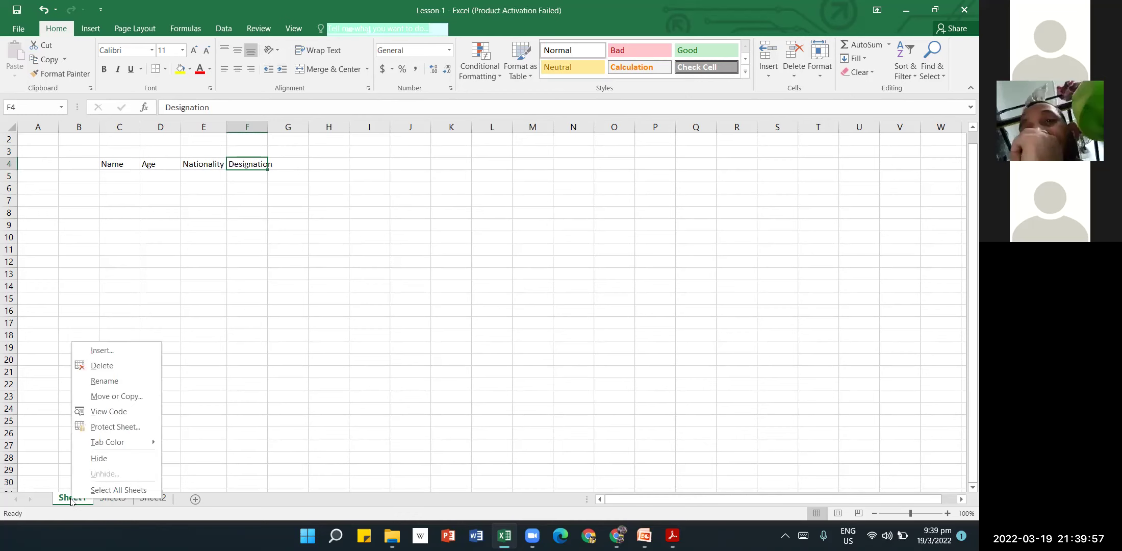
pyautogui.click(145, 398)
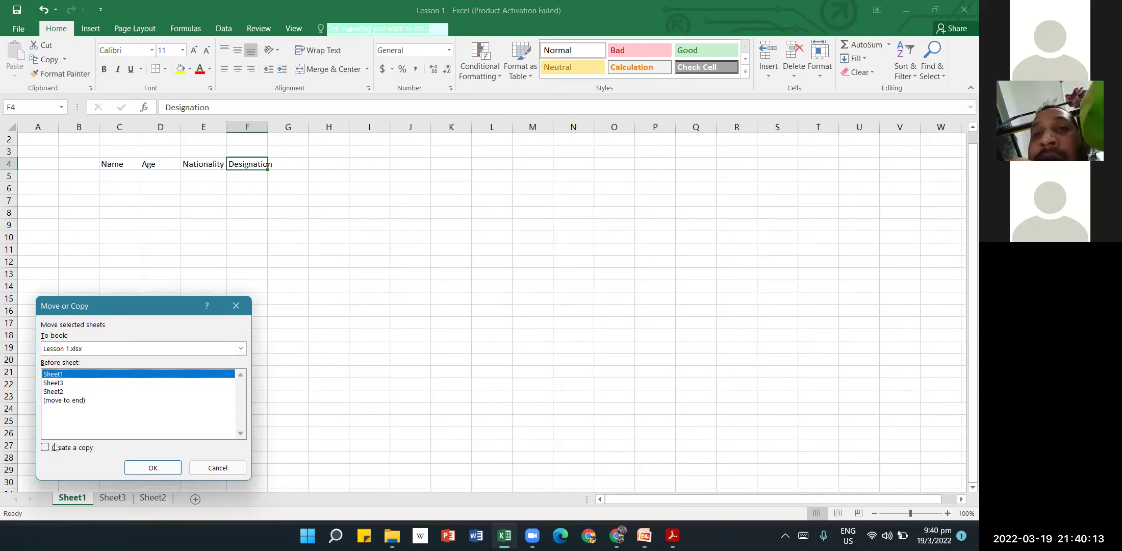
pyautogui.click(70, 402)
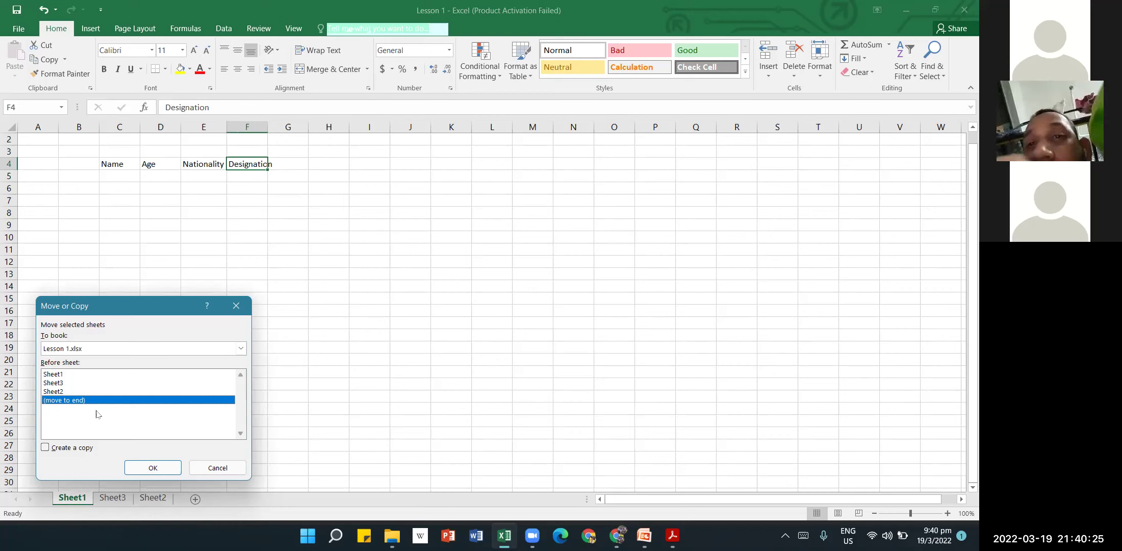
pyautogui.click(154, 467)
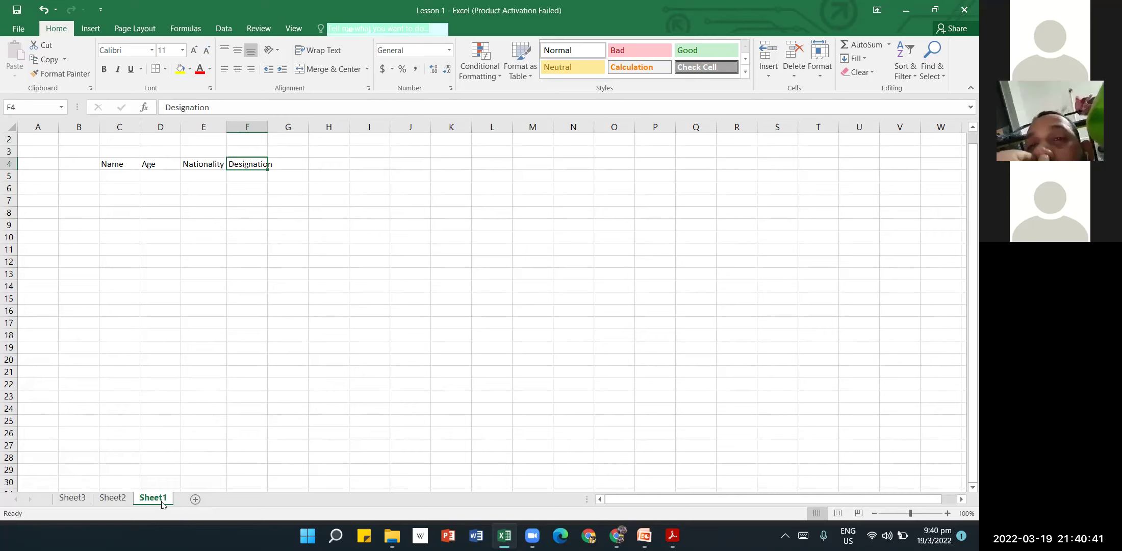
# Undo the column E auto-fit and the Designation entry, and move Sheet1 back in front of Sheet3.
pyautogui.click(44, 10)
pyautogui.click(43, 10)
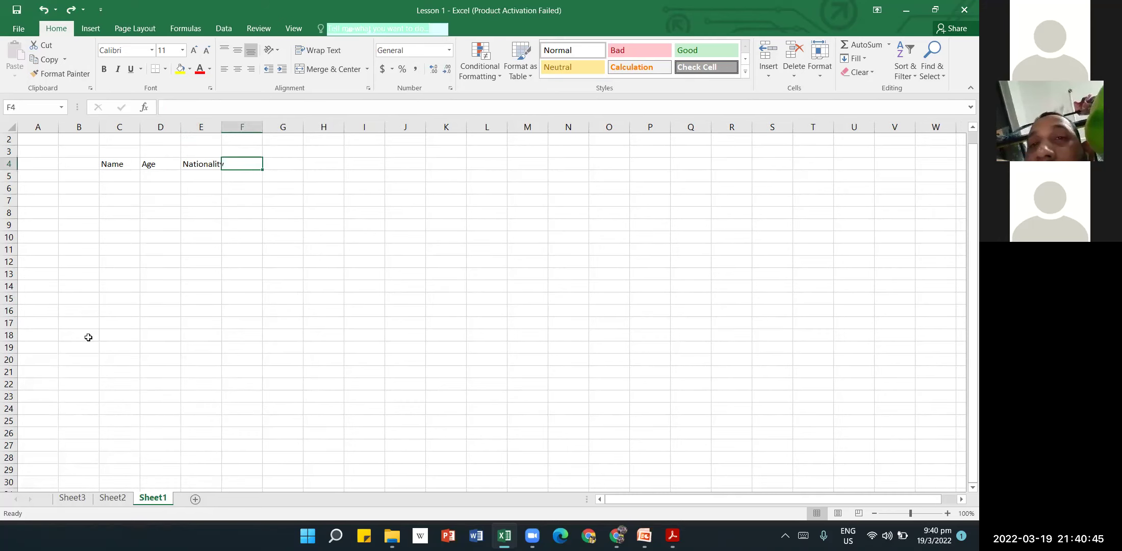
pyautogui.rightClick(159, 499)
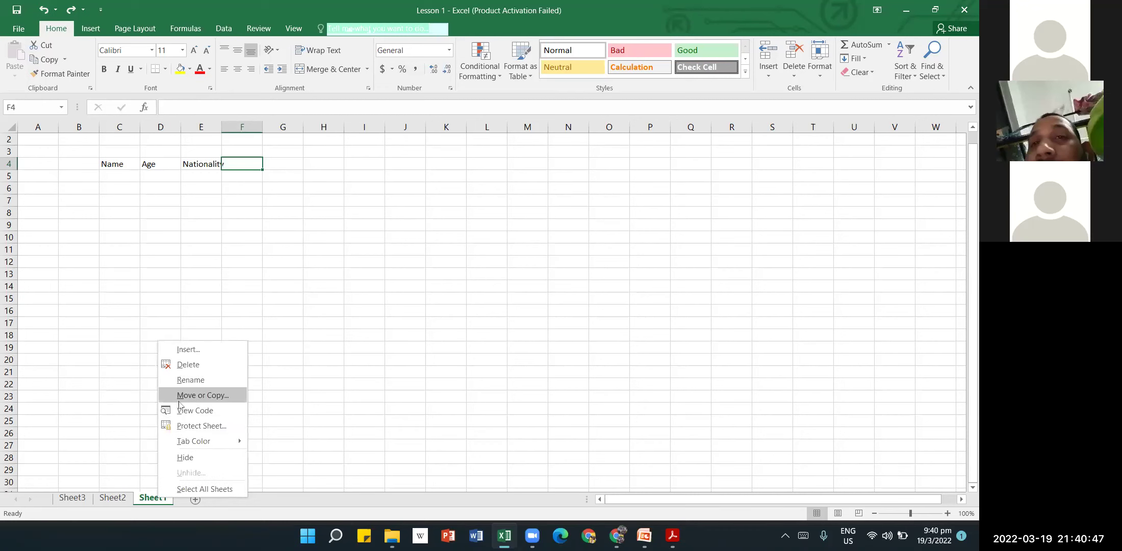
pyautogui.click(177, 392)
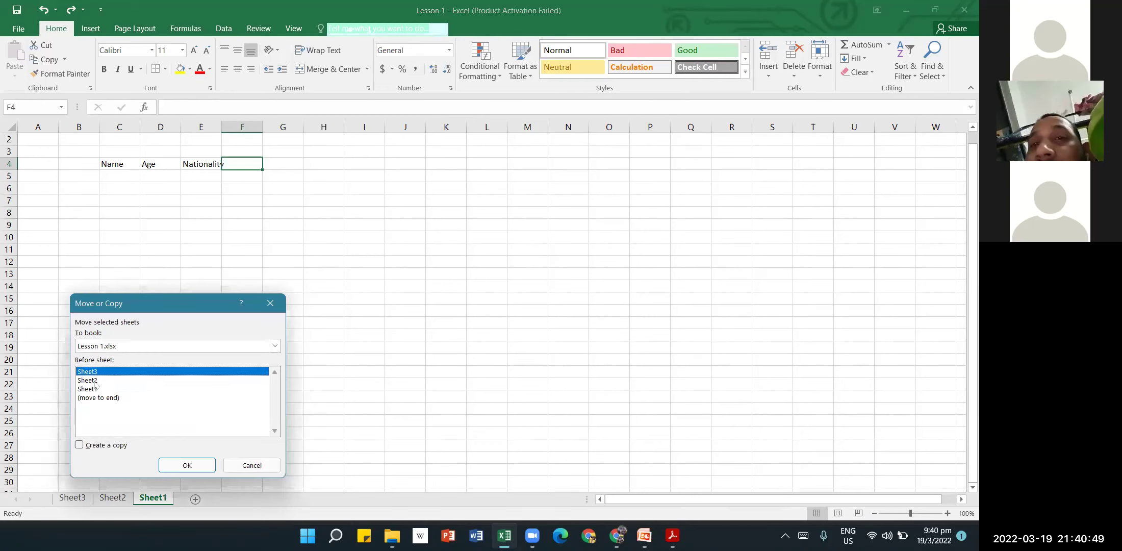
pyautogui.click(184, 467)
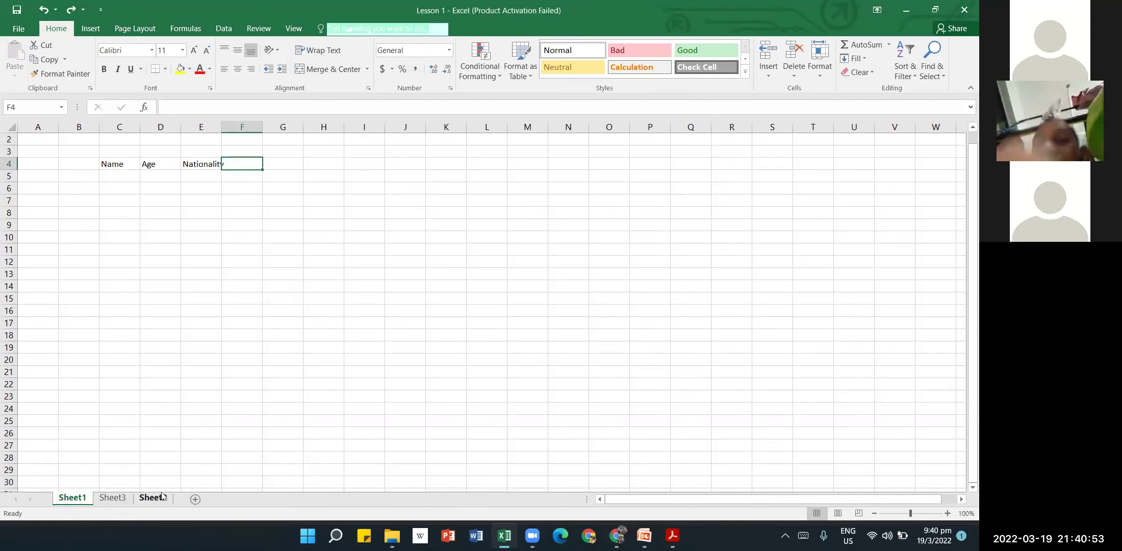
# Create a copy of Sheet1 within the Lesson 1 workbook, placed before Sheet3.
pyautogui.rightClick(65, 504)
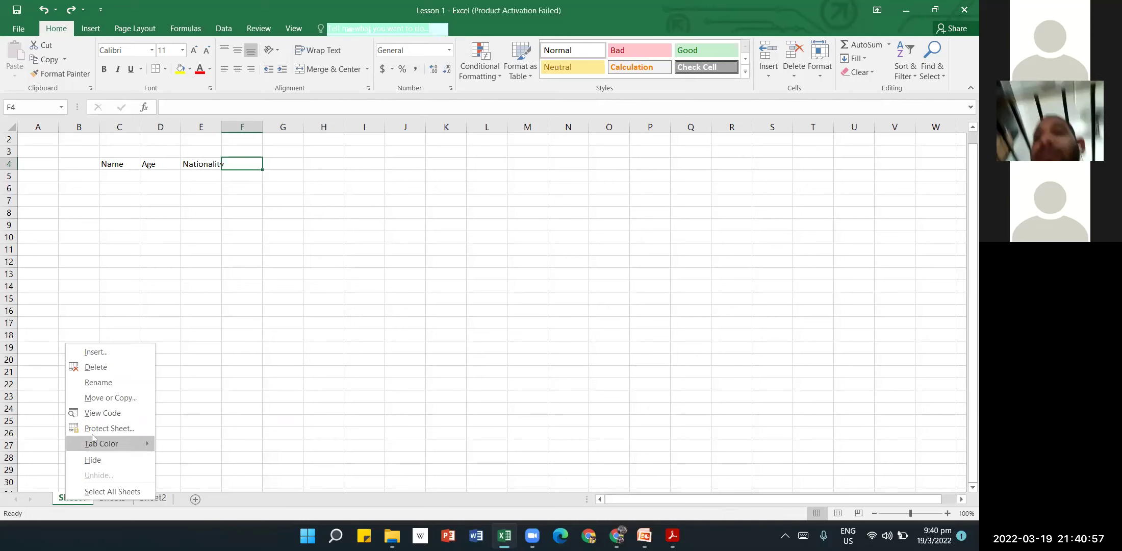
pyautogui.click(105, 398)
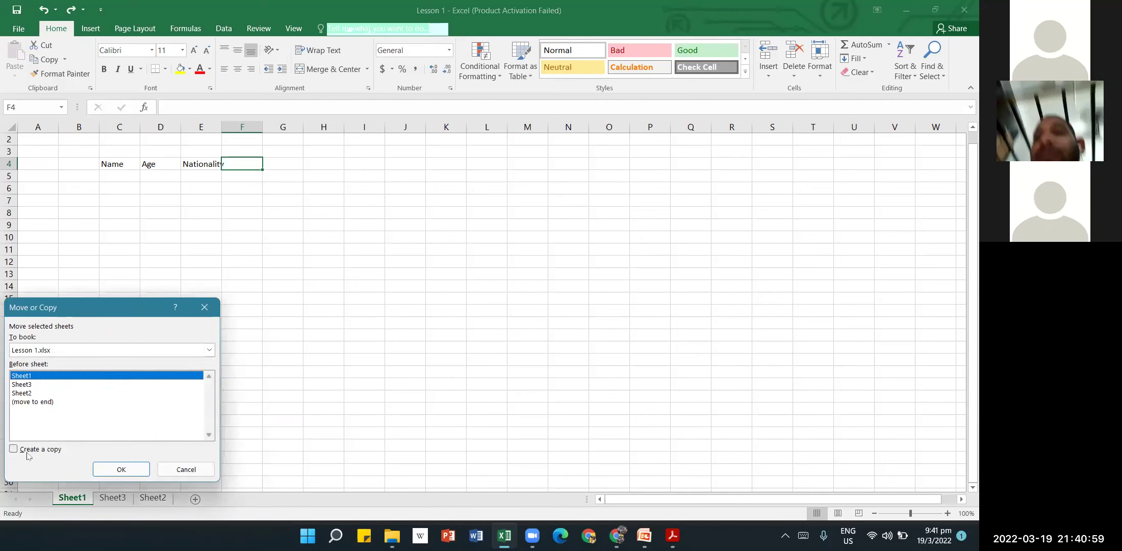
pyautogui.click(14, 449)
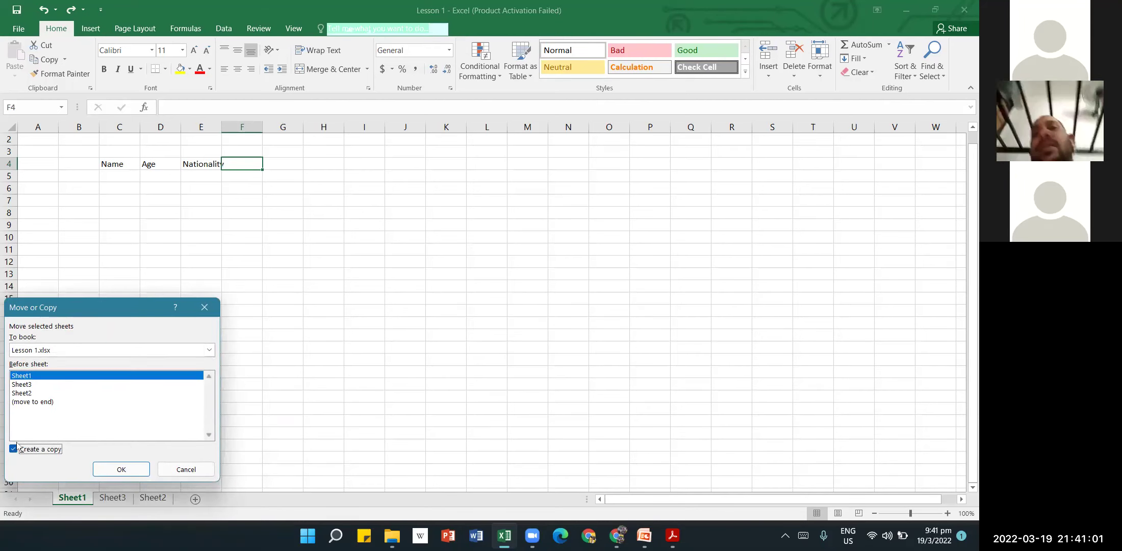
pyautogui.moveTo(129, 308); pyautogui.dragTo(200, 276)
pyautogui.click(125, 350)
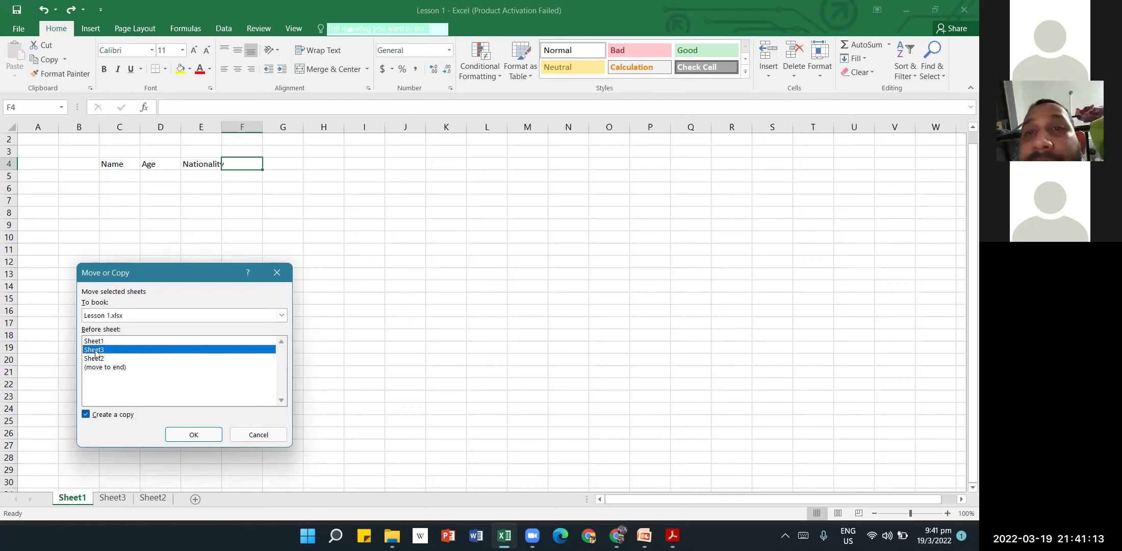
pyautogui.click(195, 434)
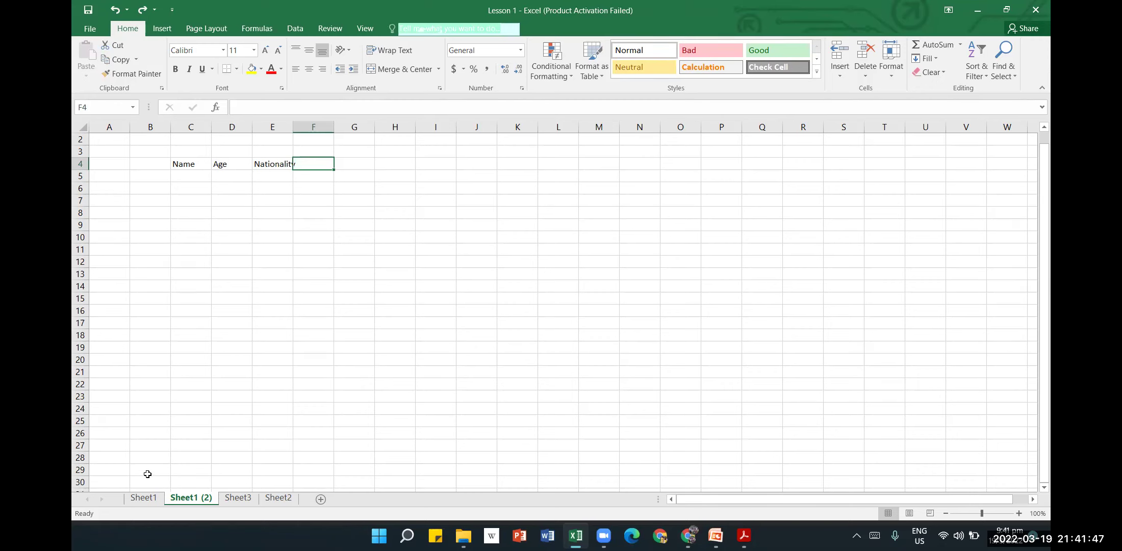
# Delete the copied worksheet Sheet1 (2) and return to Sheet1.
pyautogui.rightClick(193, 499)
pyautogui.click(231, 365)
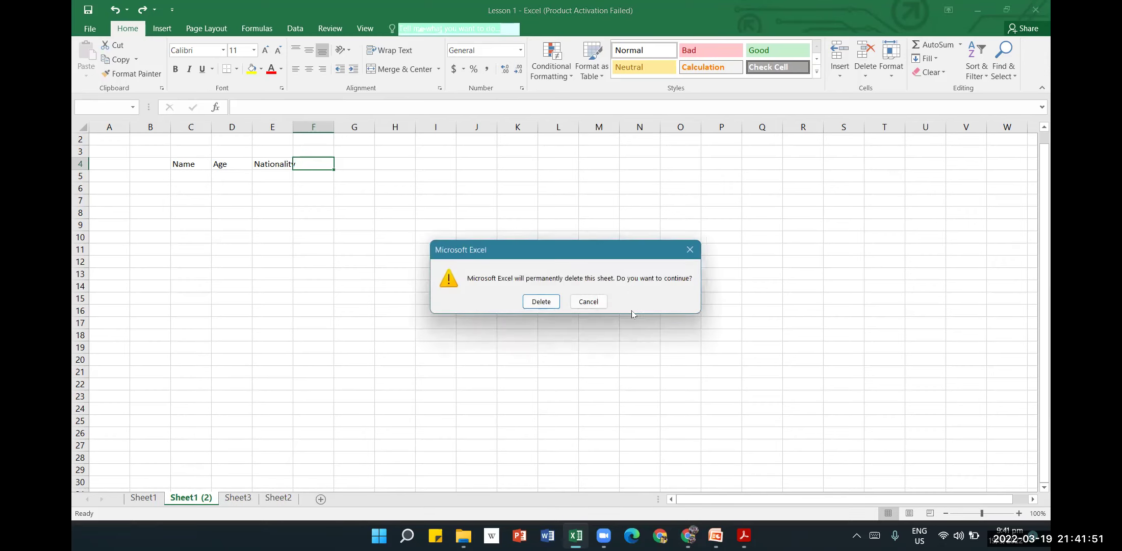
pyautogui.click(589, 301)
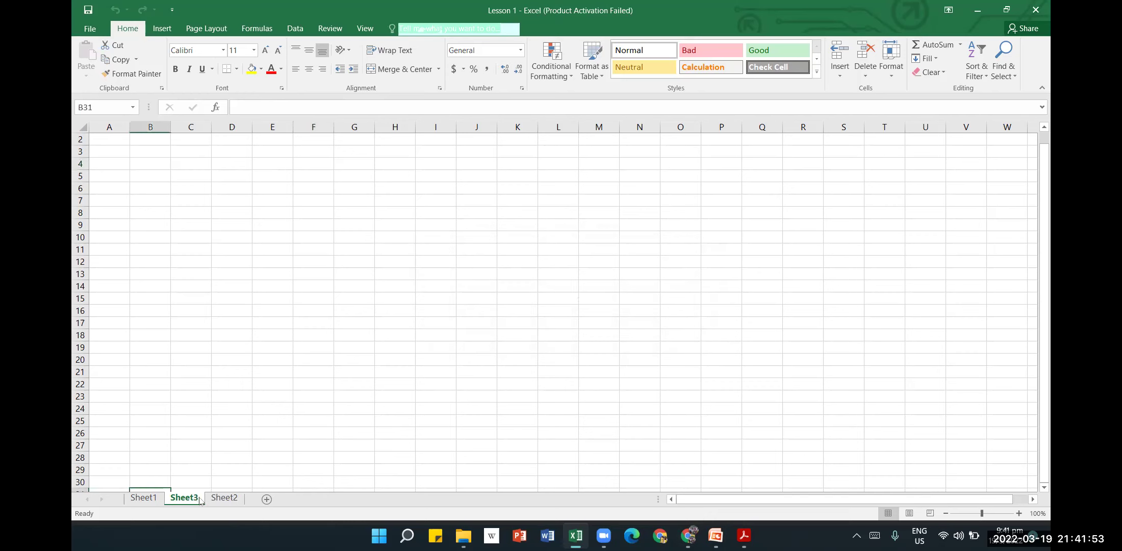
pyautogui.click(144, 499)
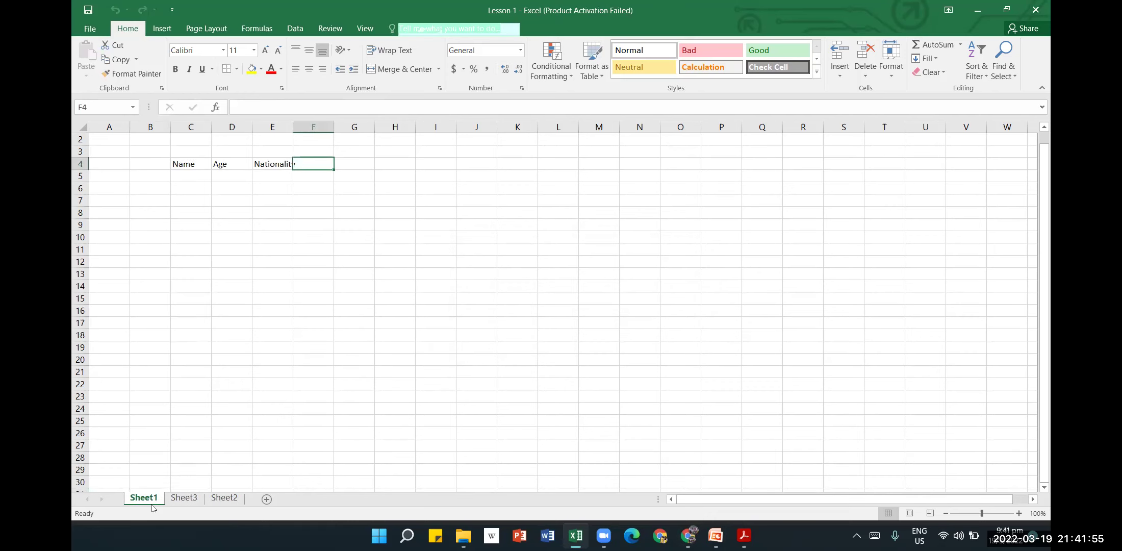
# Close the Lesson 1 workbook and answer the save prompt.
pyautogui.rightClick(185, 496)
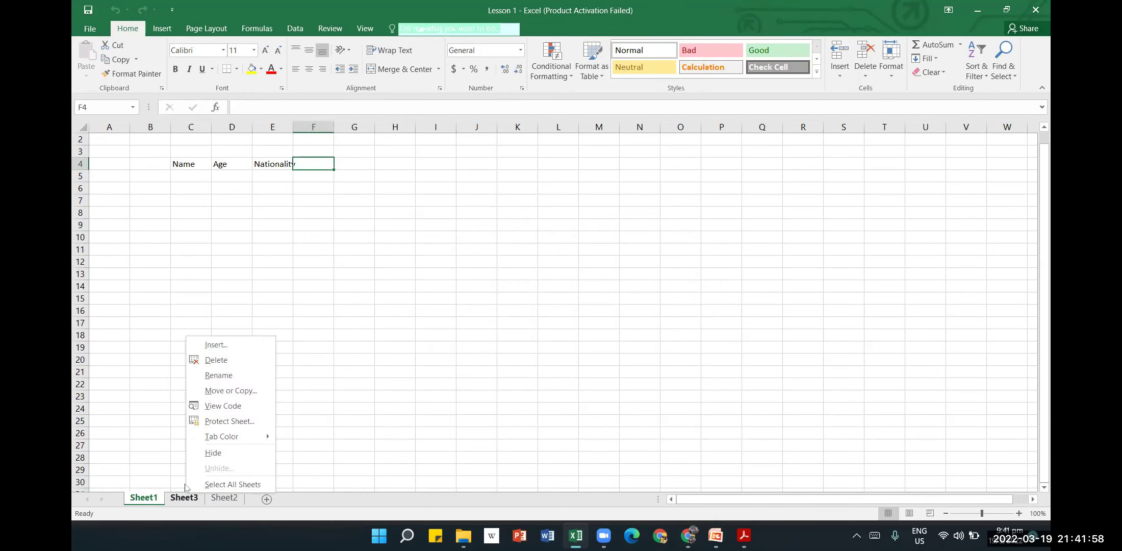
pyautogui.click(1034, 9)
pyautogui.click(561, 280)
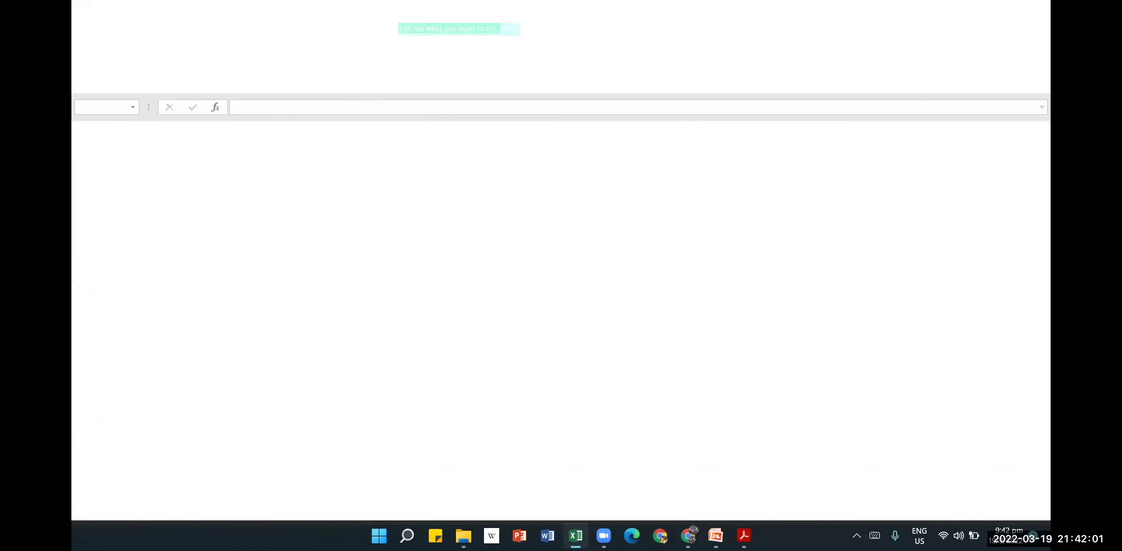
# Launch Excel again, dismiss the activation wizard and create a blank workbook.
pyautogui.click(576, 535)
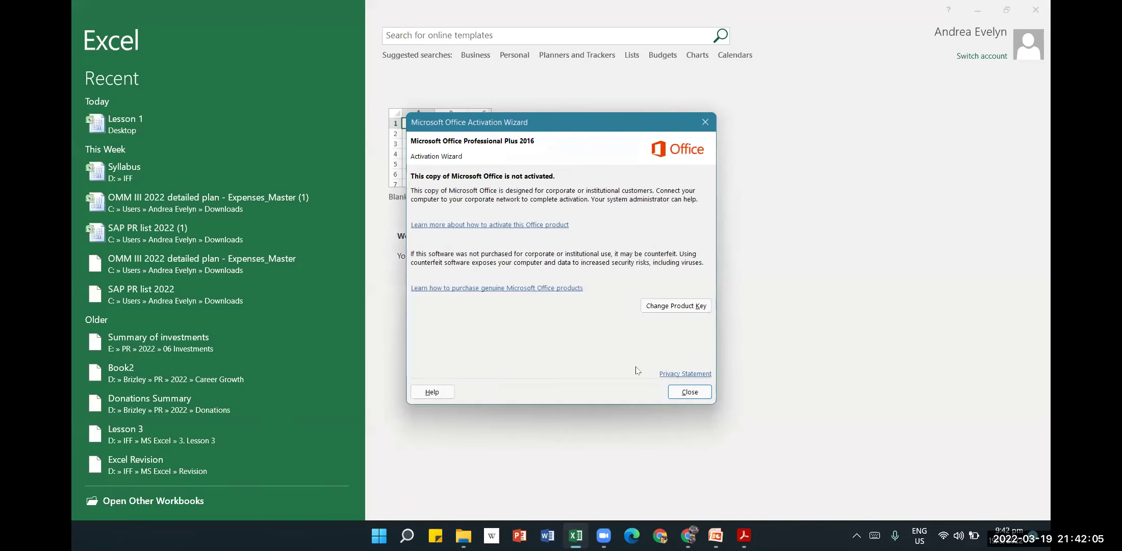
pyautogui.click(686, 392)
pyautogui.click(461, 156)
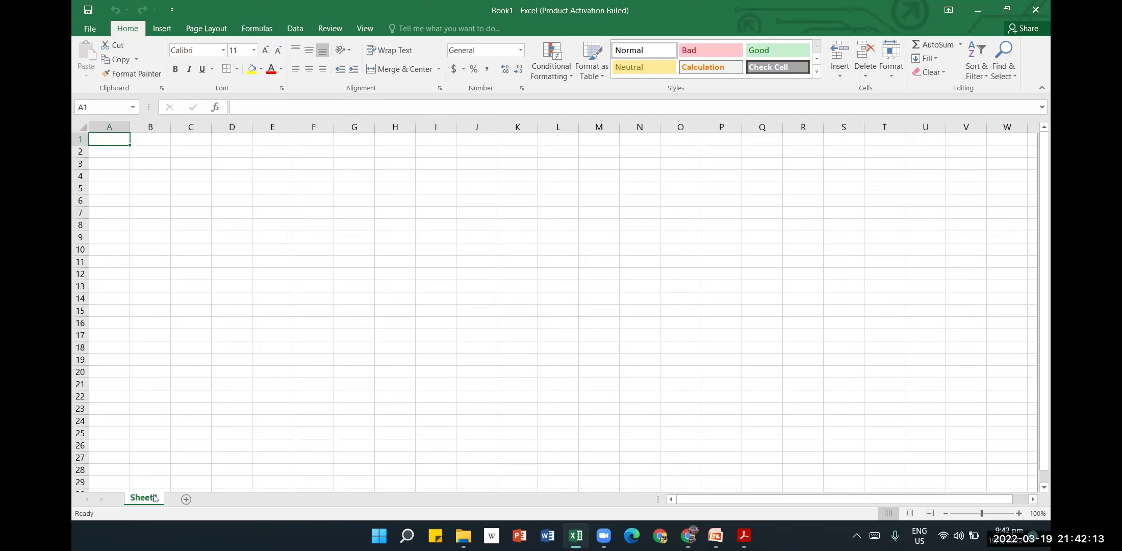
# Add six new worksheets after Sheet1, so the workbook runs from Sheet1 to Sheet7.
pyautogui.click(137, 187)
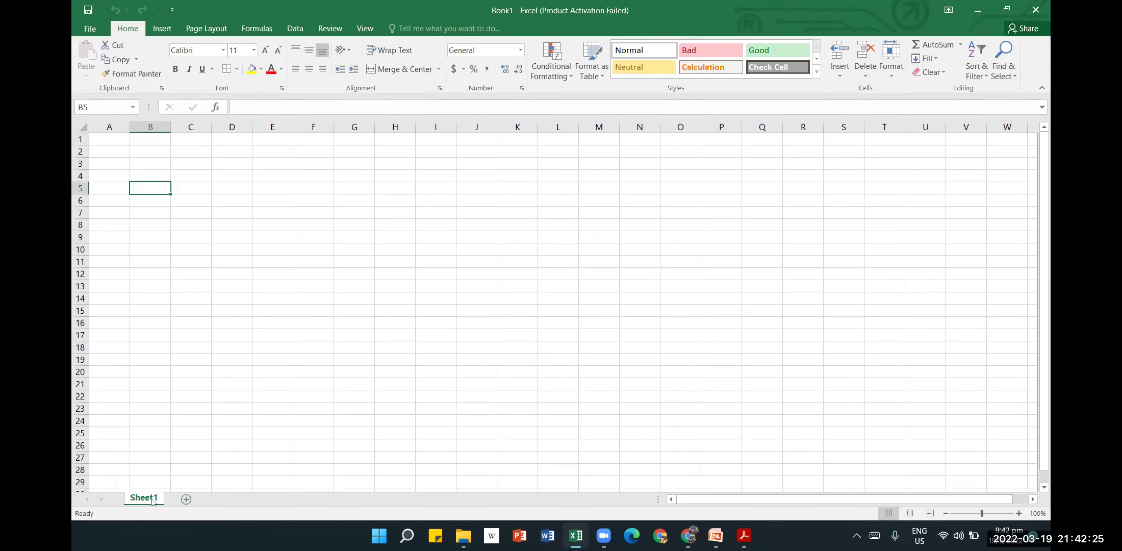
pyautogui.click(187, 500)
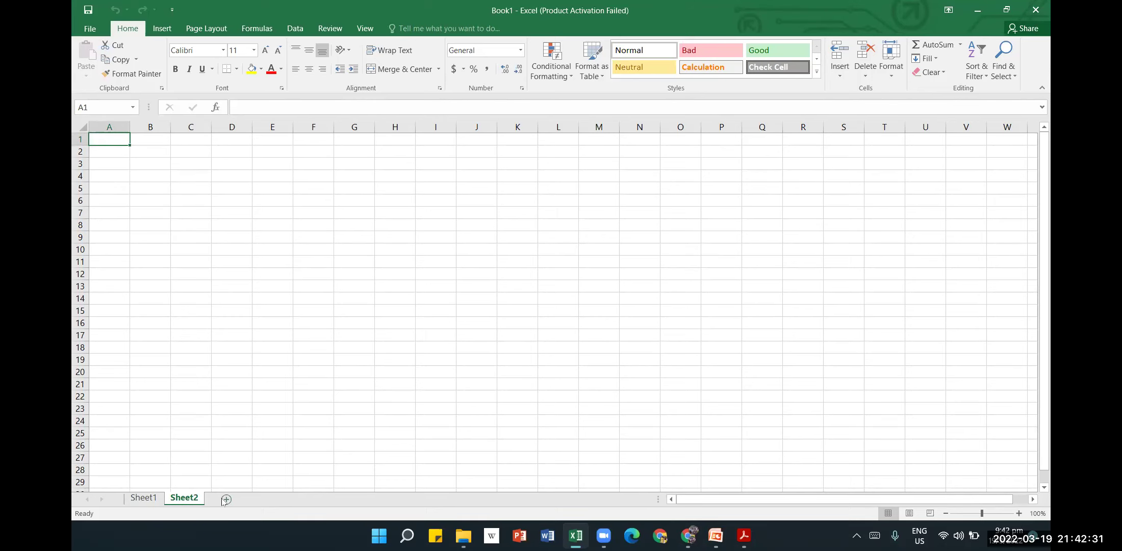
pyautogui.click(226, 499)
pyautogui.click(196, 500)
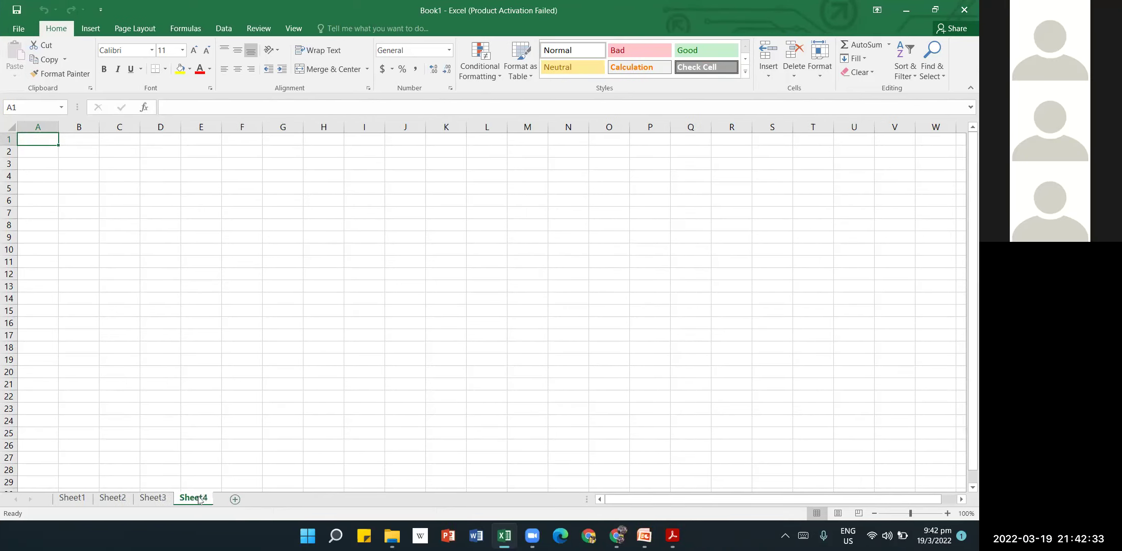
pyautogui.click(236, 499)
pyautogui.click(307, 499)
pyautogui.click(332, 499)
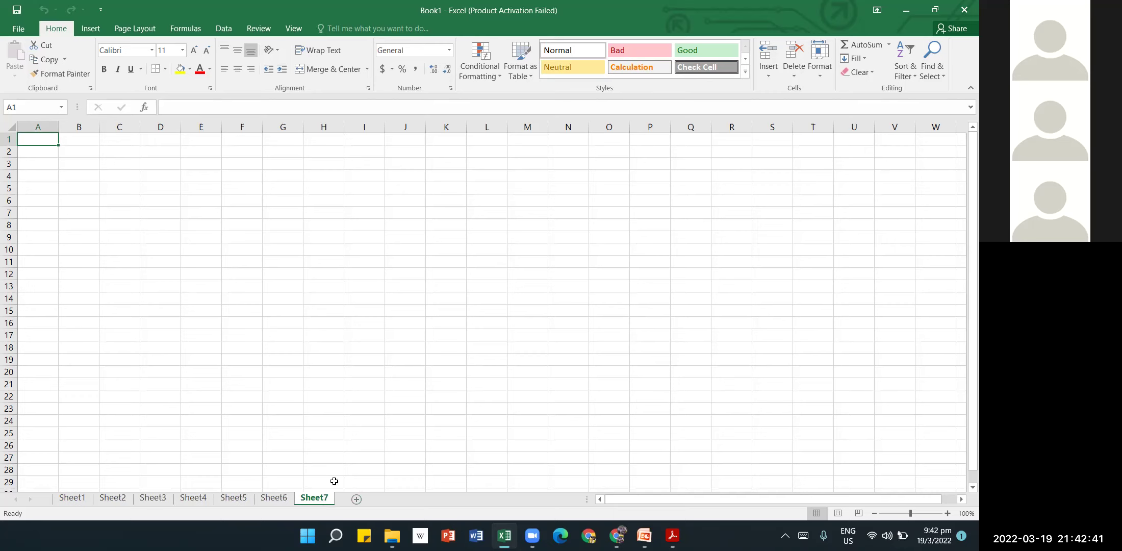
# Move the Sheet1 worksheet to the end of Book1.
pyautogui.click(86, 501)
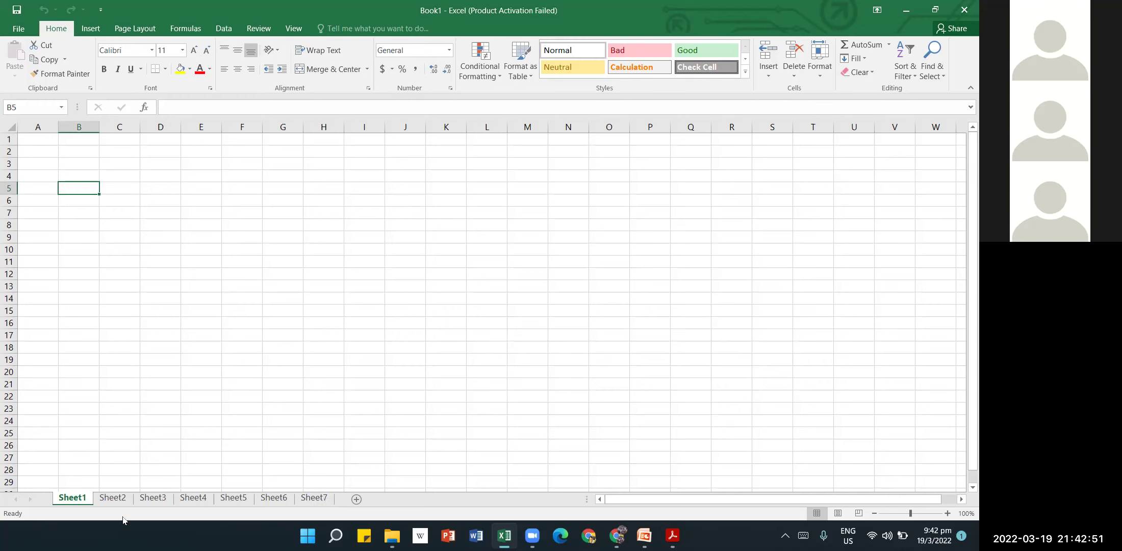
pyautogui.rightClick(73, 498)
pyautogui.click(120, 395)
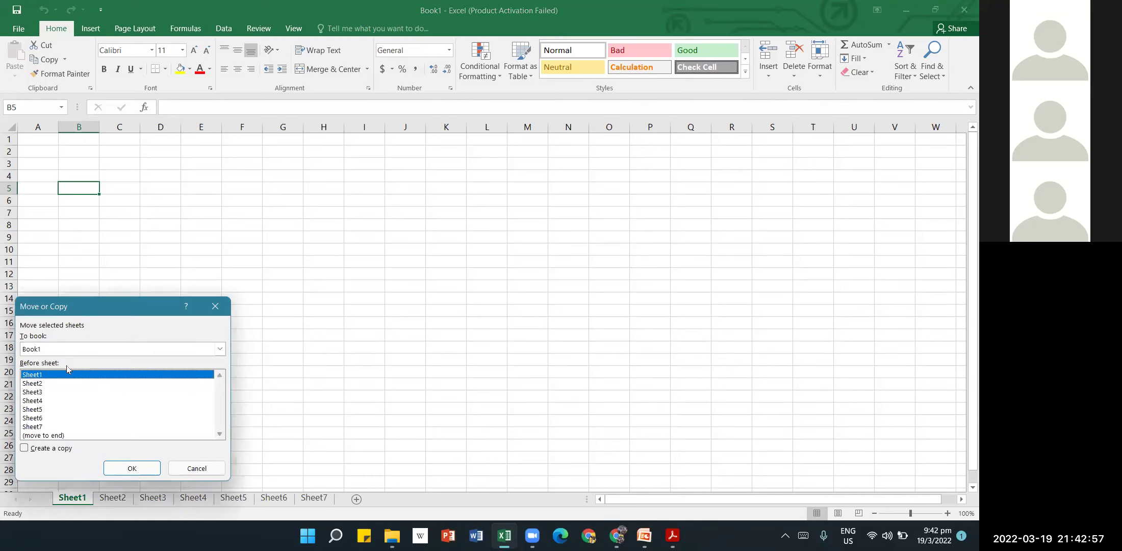
pyautogui.click(54, 436)
pyautogui.click(134, 472)
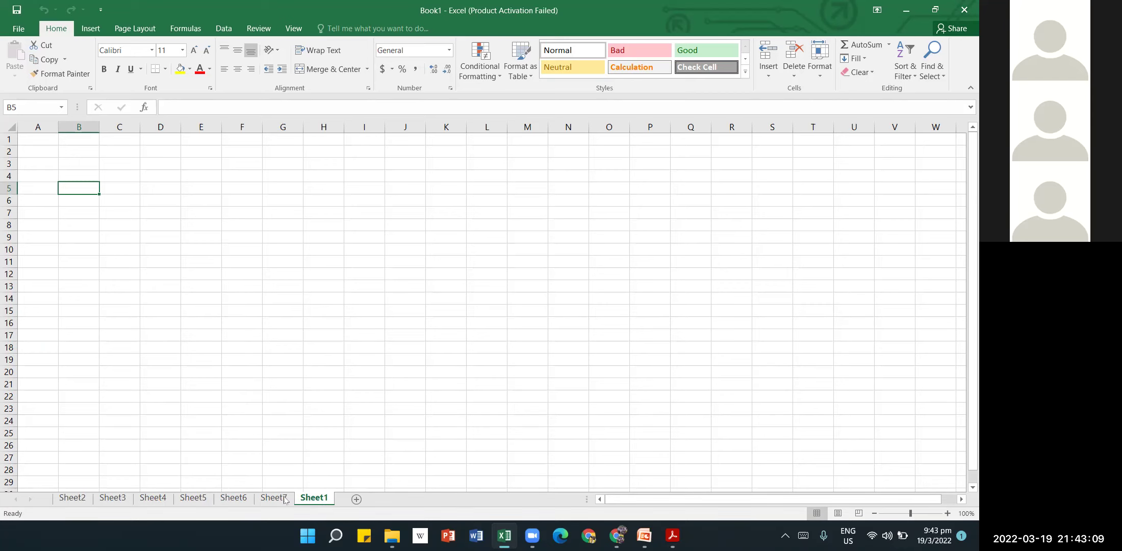
# Move the Sheet1 worksheet back in front of Sheet2.
pyautogui.rightClick(328, 500)
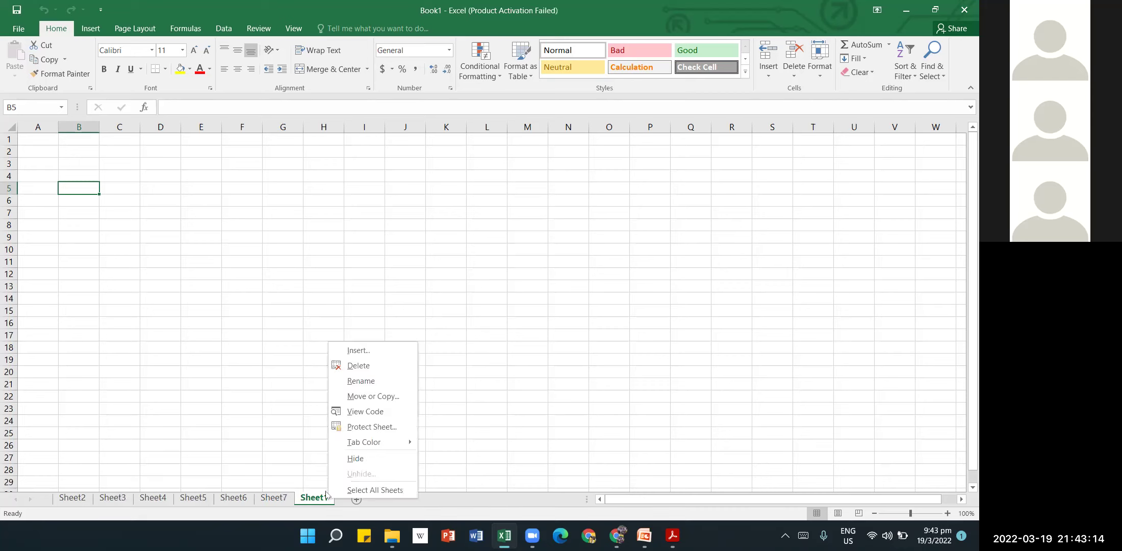
pyautogui.click(370, 397)
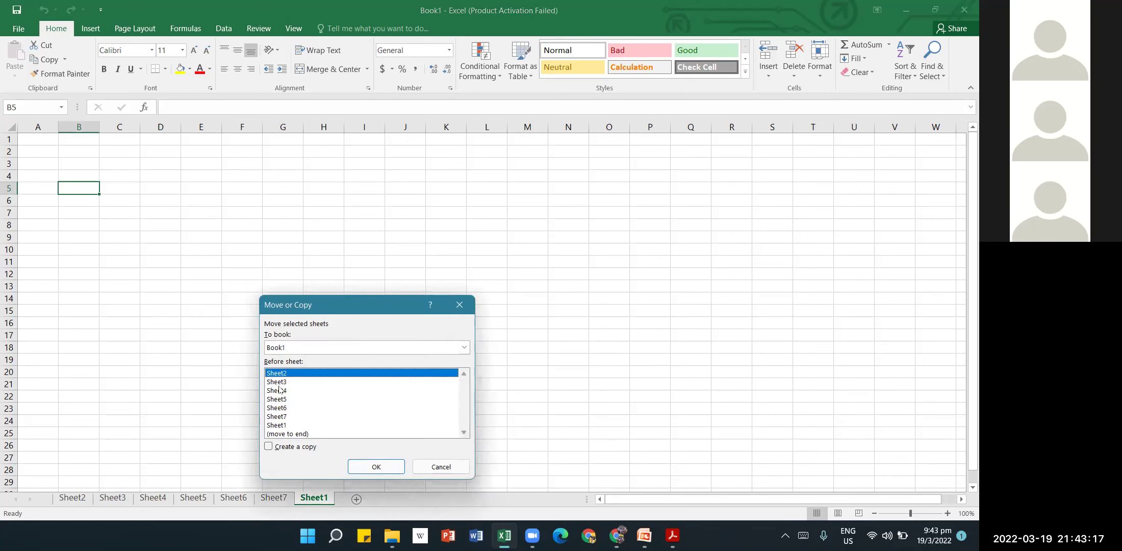
pyautogui.click(364, 468)
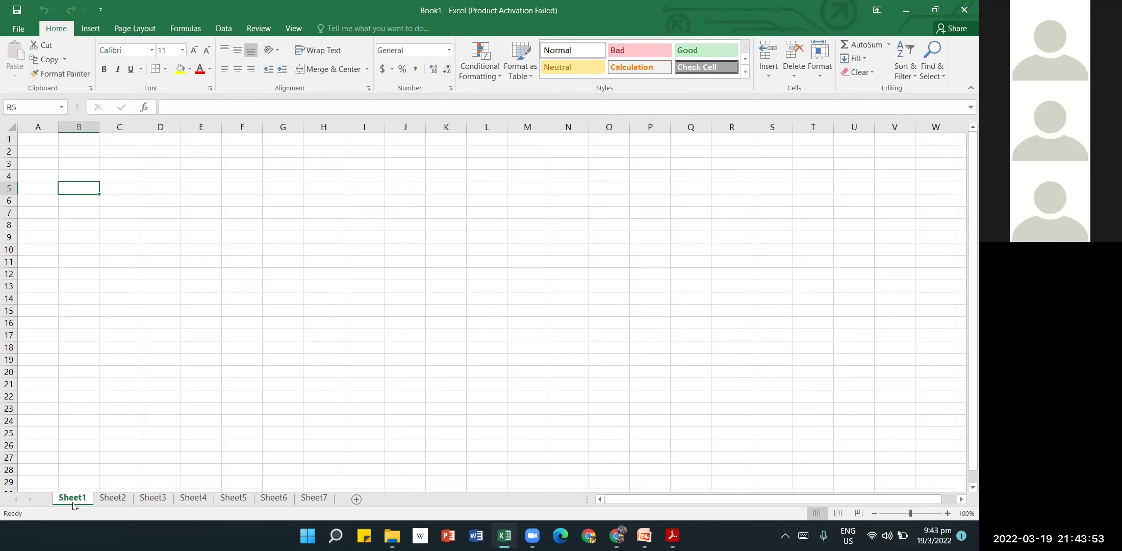
# Create a copy of the Sheet1 worksheet at the end of Book1.
pyautogui.rightClick(72, 504)
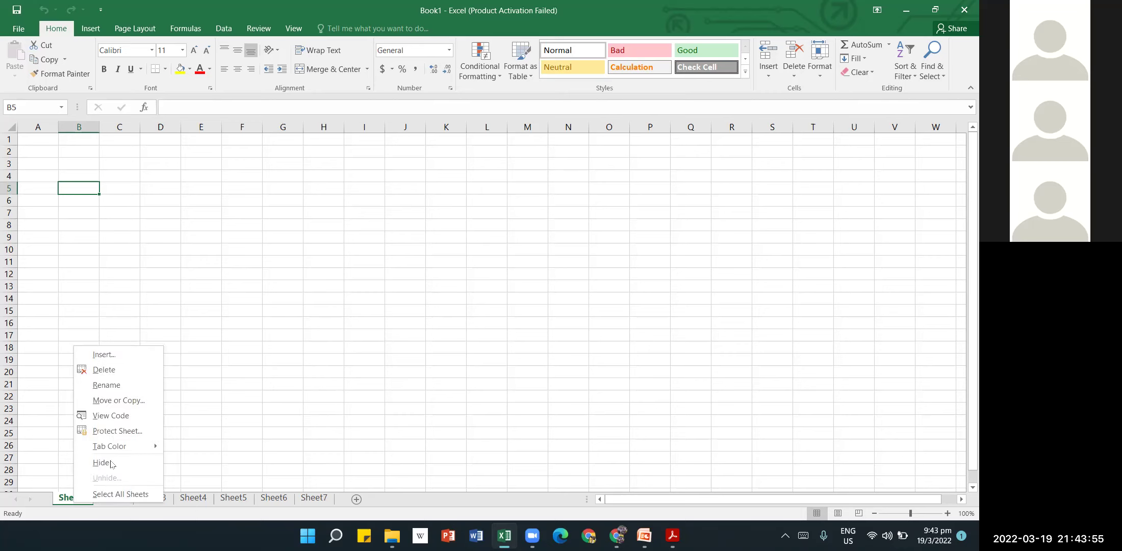
pyautogui.click(114, 403)
pyautogui.click(13, 452)
pyautogui.moveTo(104, 310); pyautogui.dragTo(302, 231)
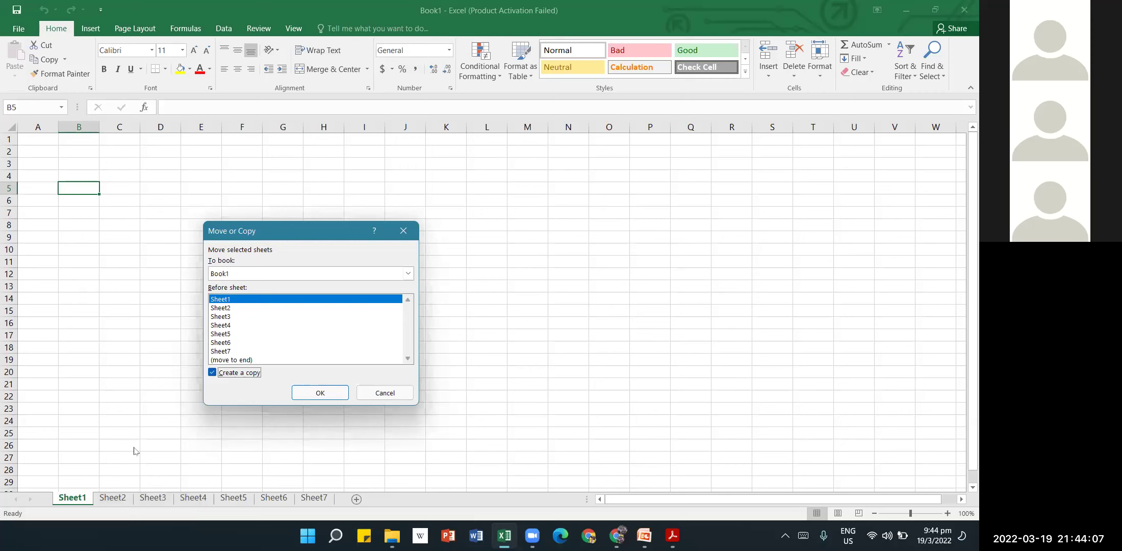
pyautogui.click(231, 309)
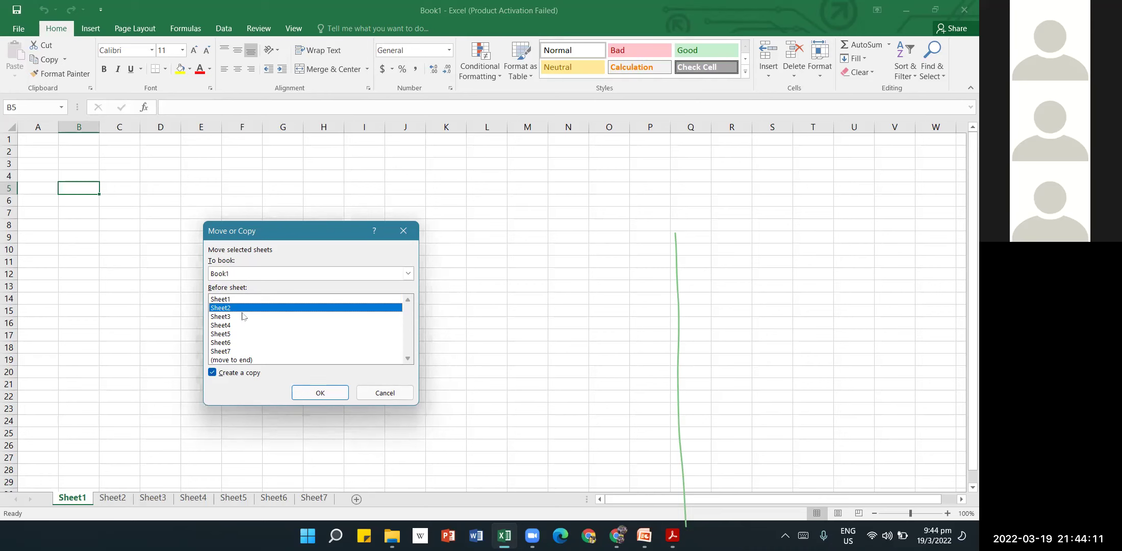
pyautogui.click(240, 360)
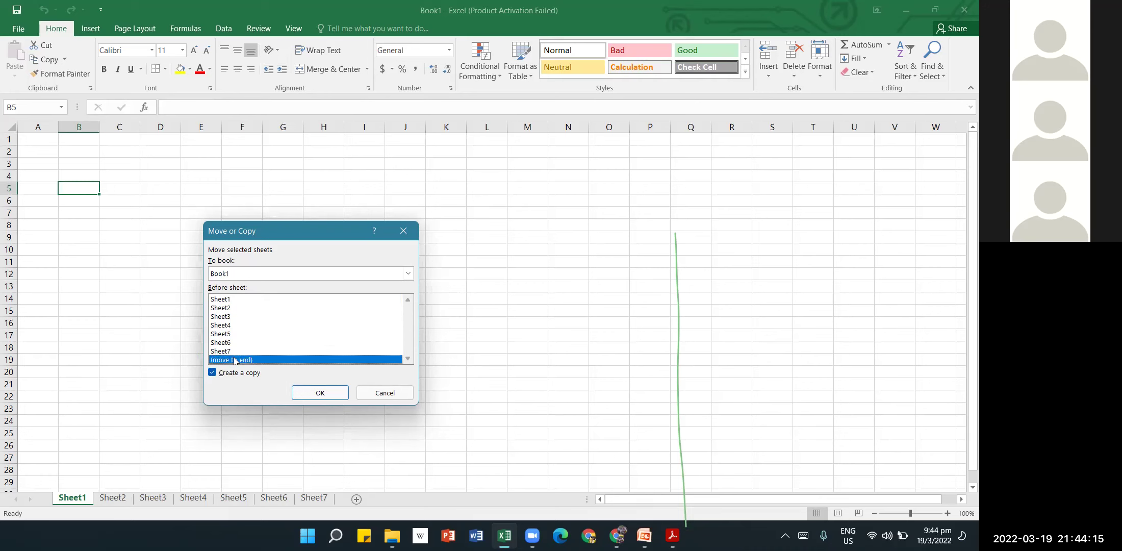
pyautogui.click(320, 392)
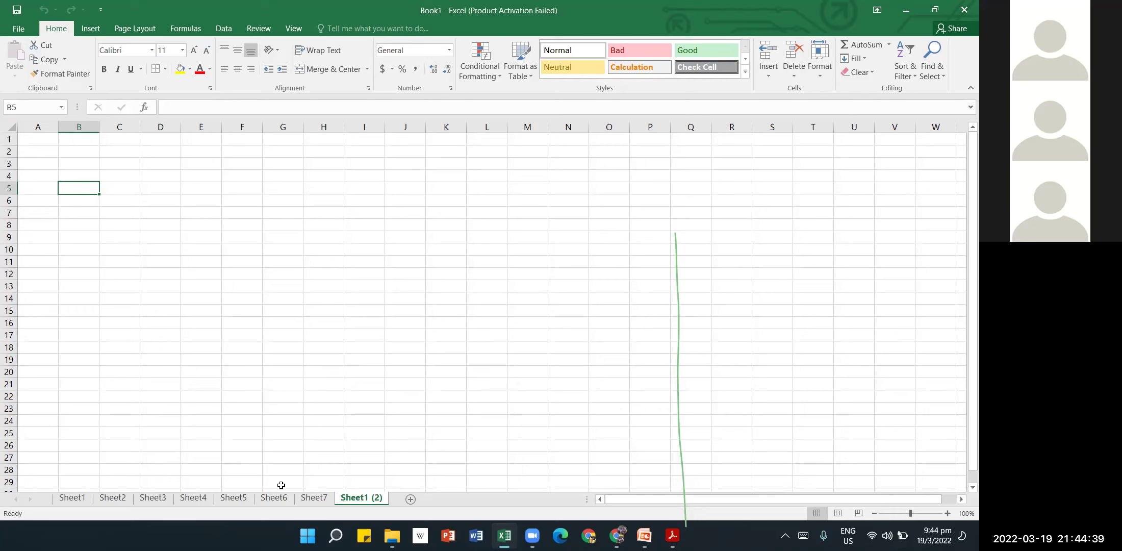
# Rename the original Sheet1 worksheet as Details.
pyautogui.scroll(-2, 291, 403)
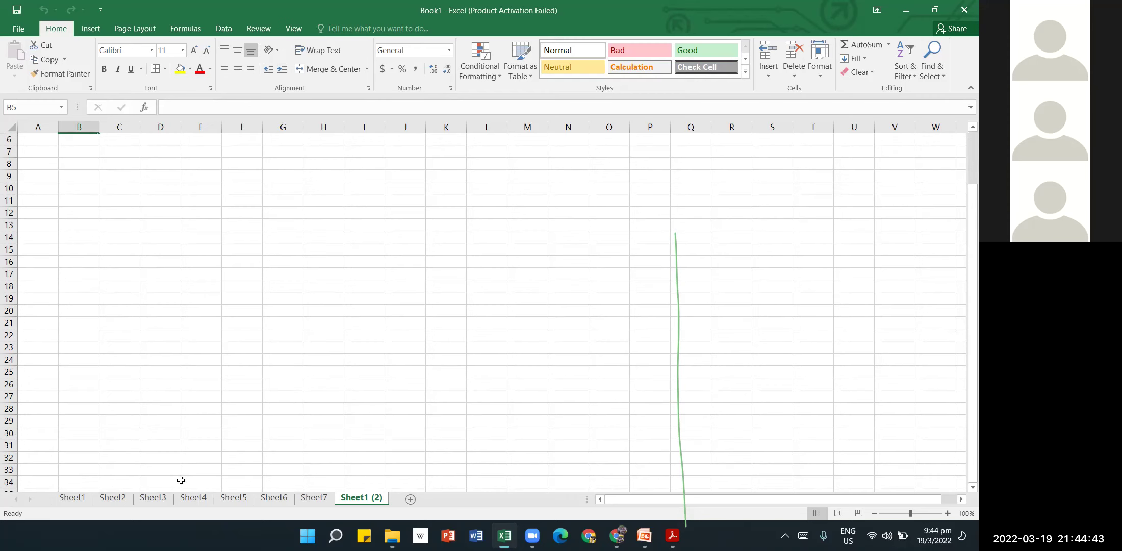
pyautogui.click(79, 504)
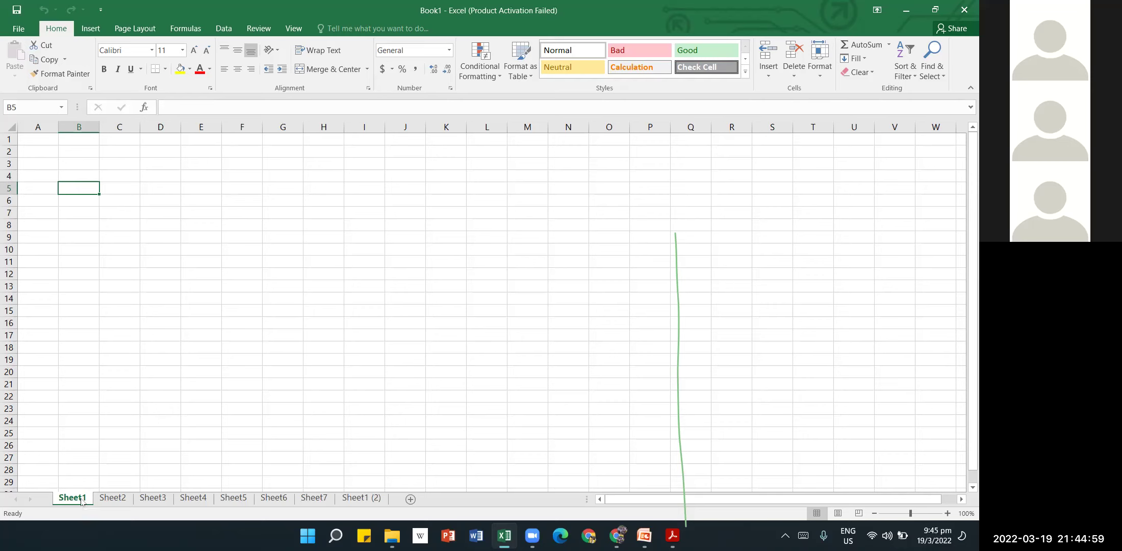
pyautogui.rightClick(81, 501)
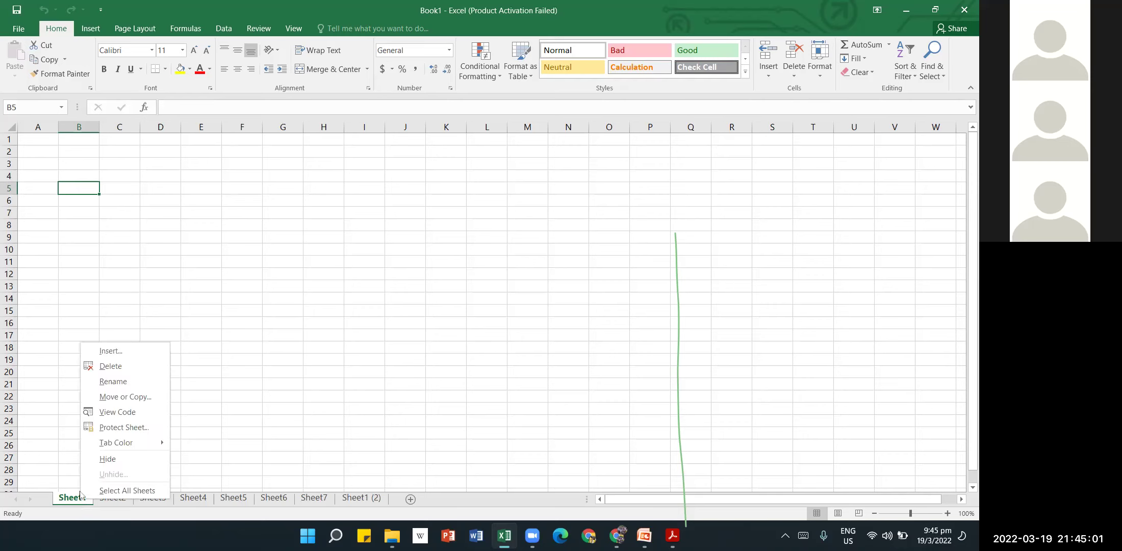
pyautogui.click(124, 386)
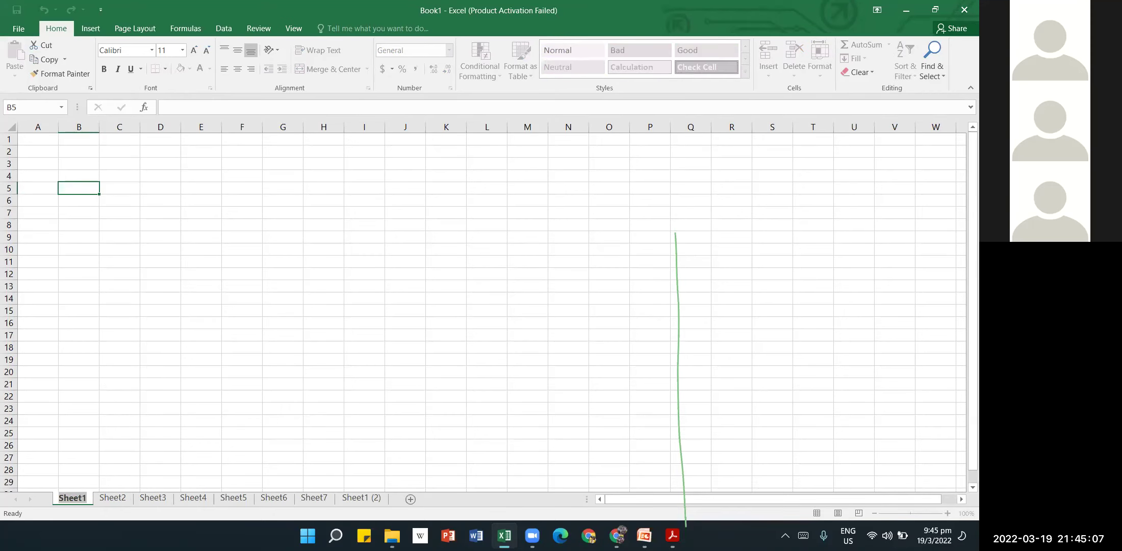
pyautogui.write('Details')
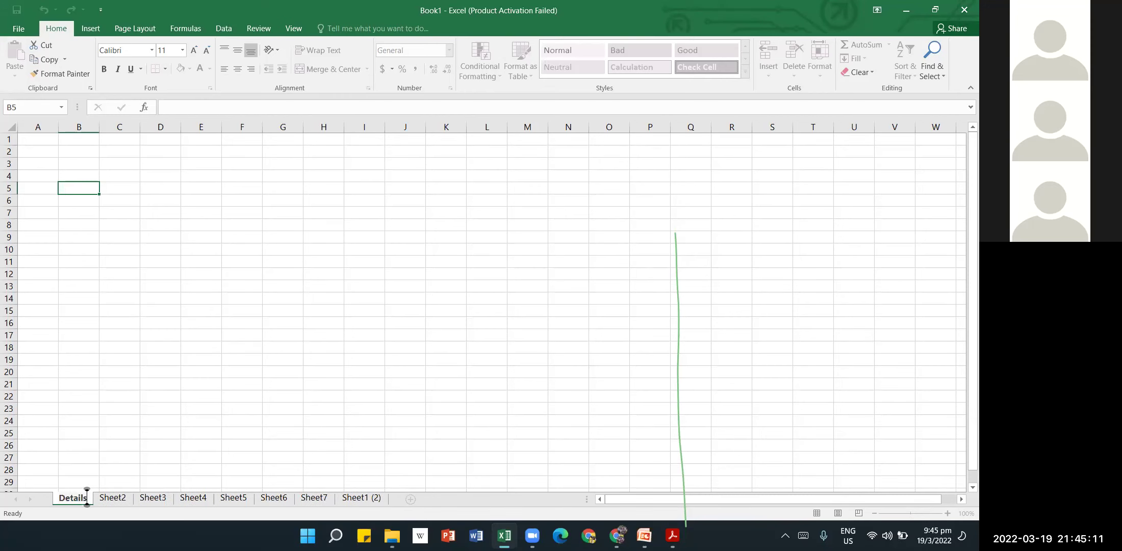
pyautogui.click(204, 454)
pyautogui.doubleClick(77, 499)
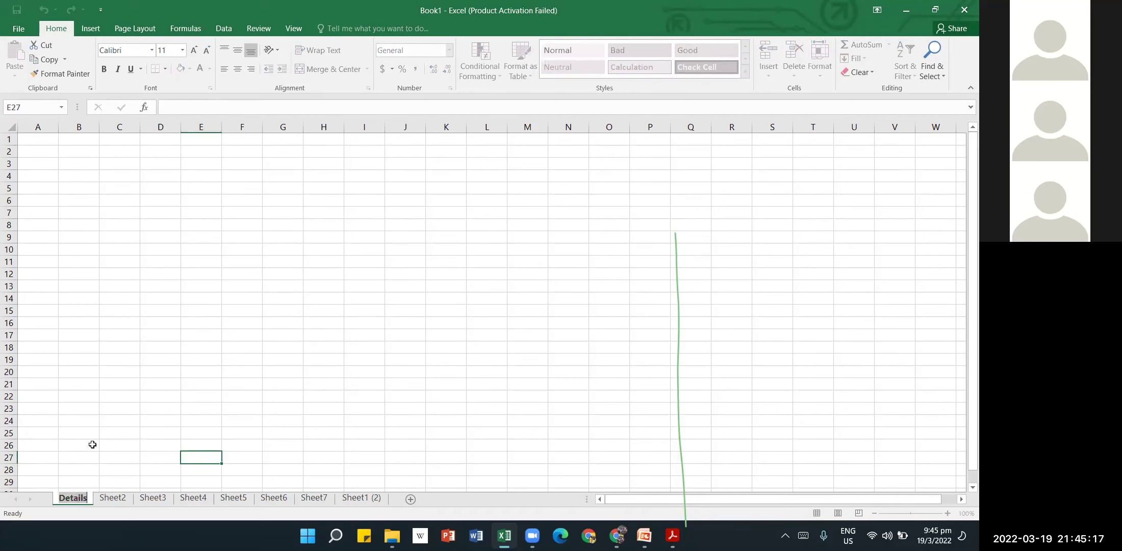
pyautogui.click(95, 424)
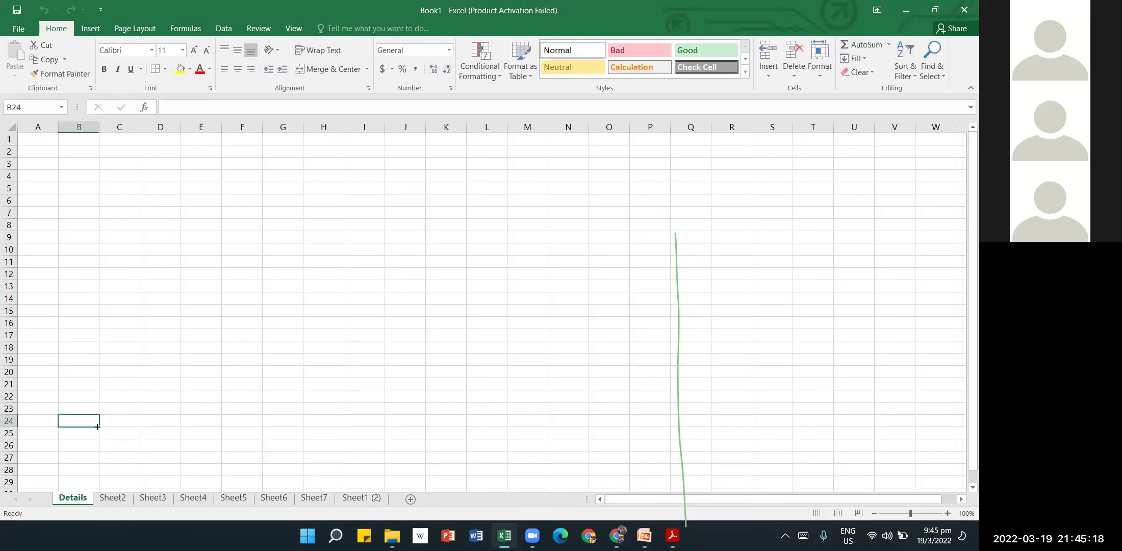
pyautogui.rightClick(74, 499)
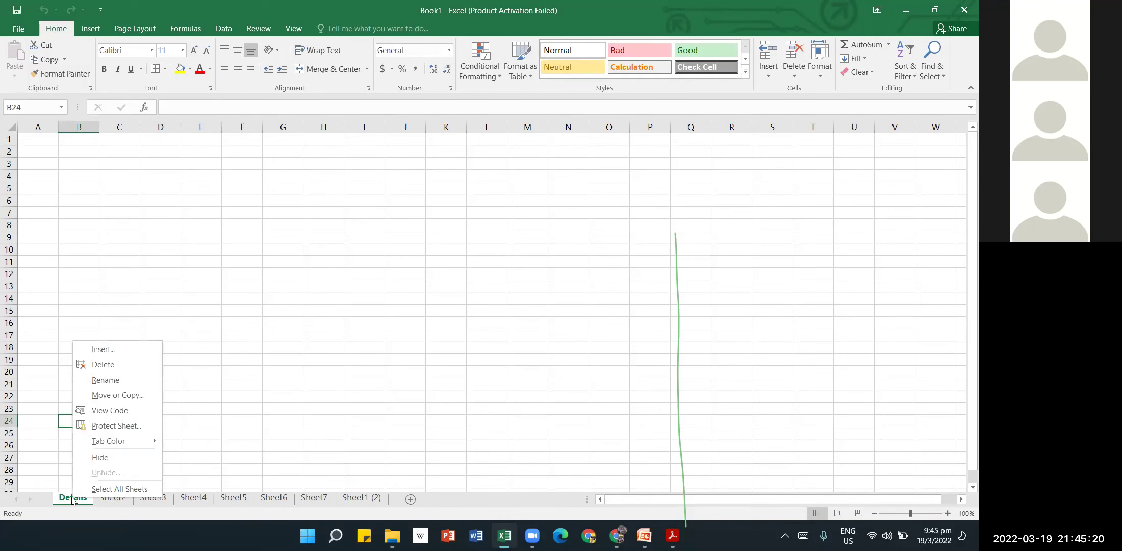
pyautogui.click(125, 387)
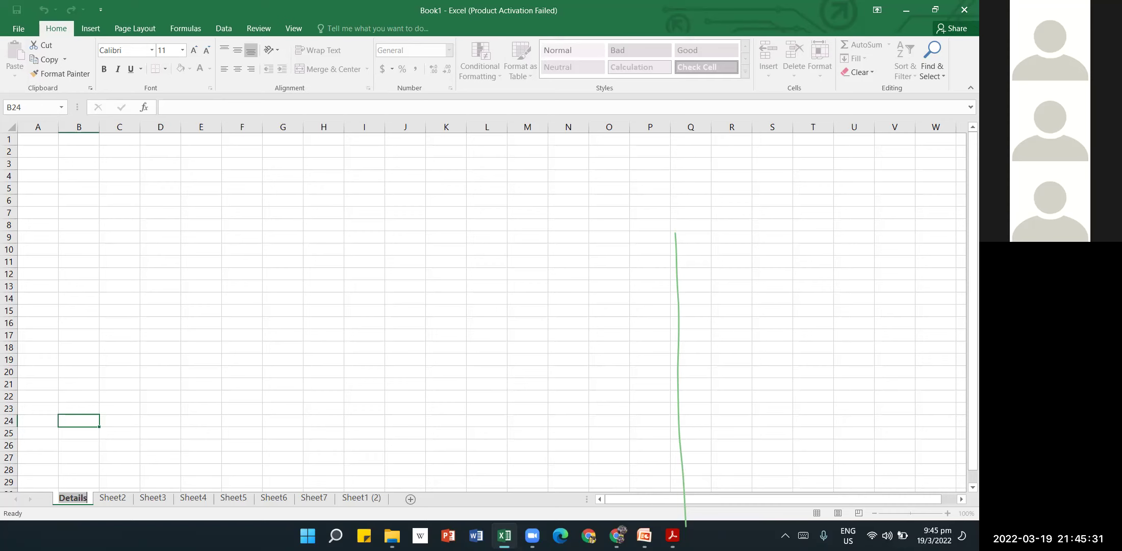
# Rename the Sheet2 worksheet as "site details".
pyautogui.click(117, 499)
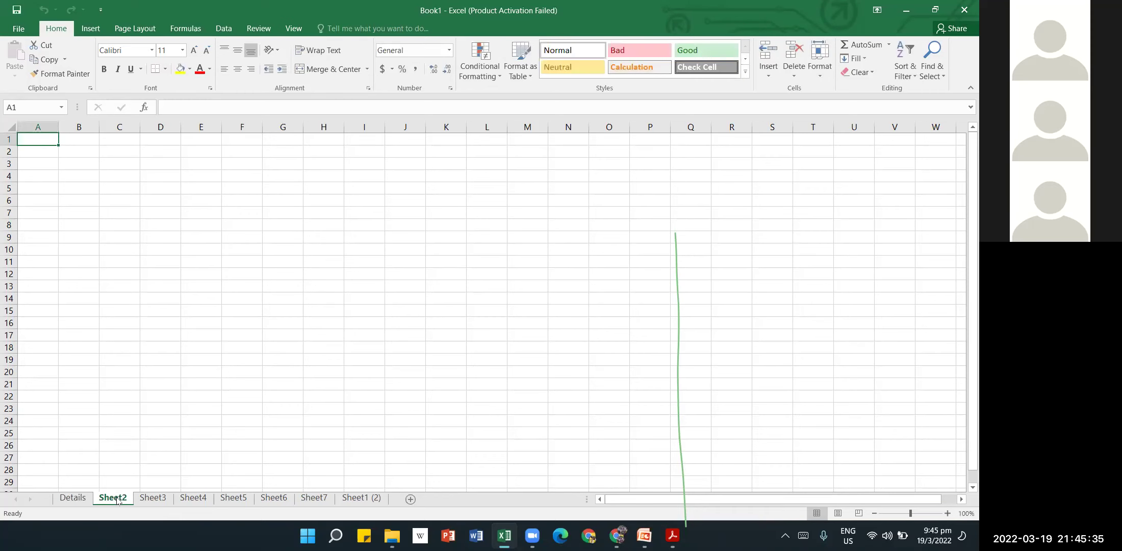
pyautogui.doubleClick(117, 498)
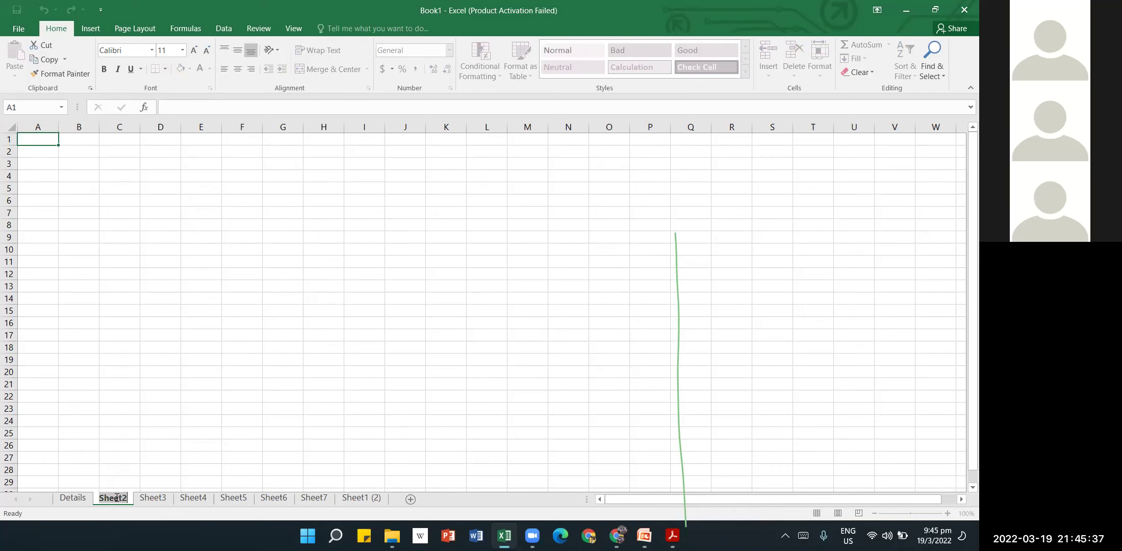
pyautogui.doubleClick(117, 499)
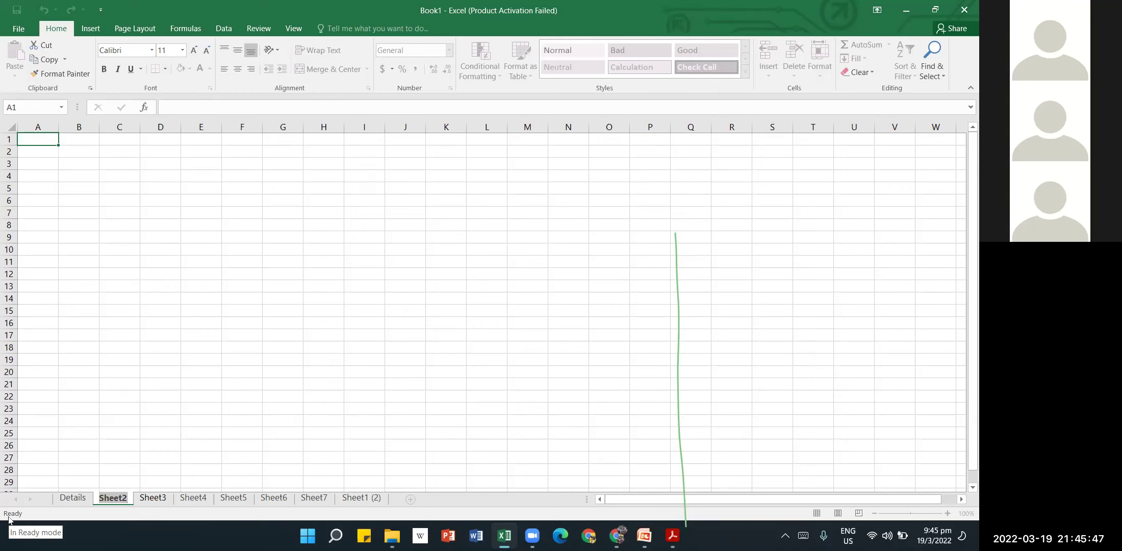
pyautogui.write('si')
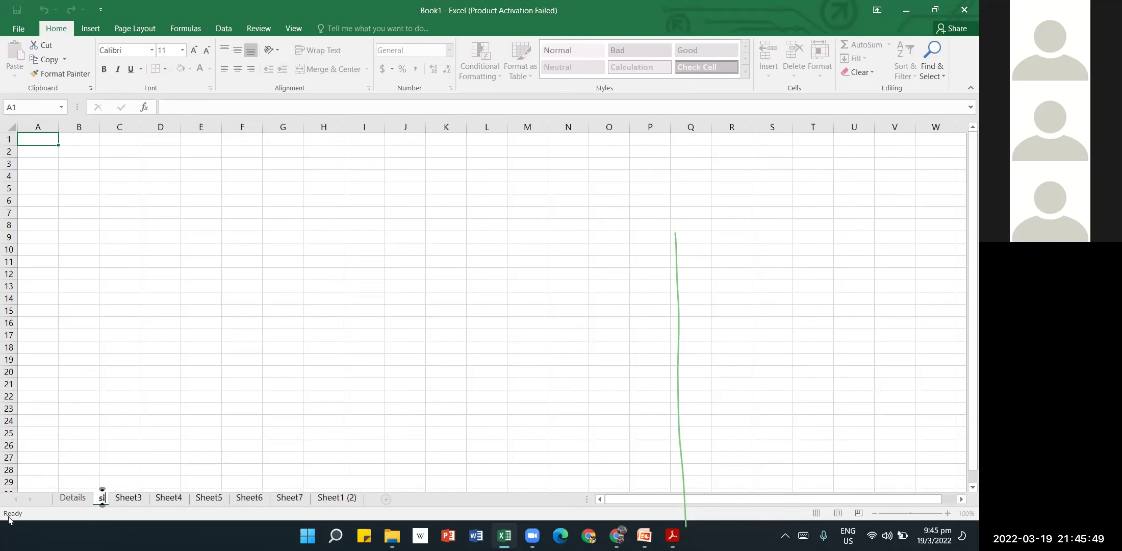
pyautogui.write('te details')
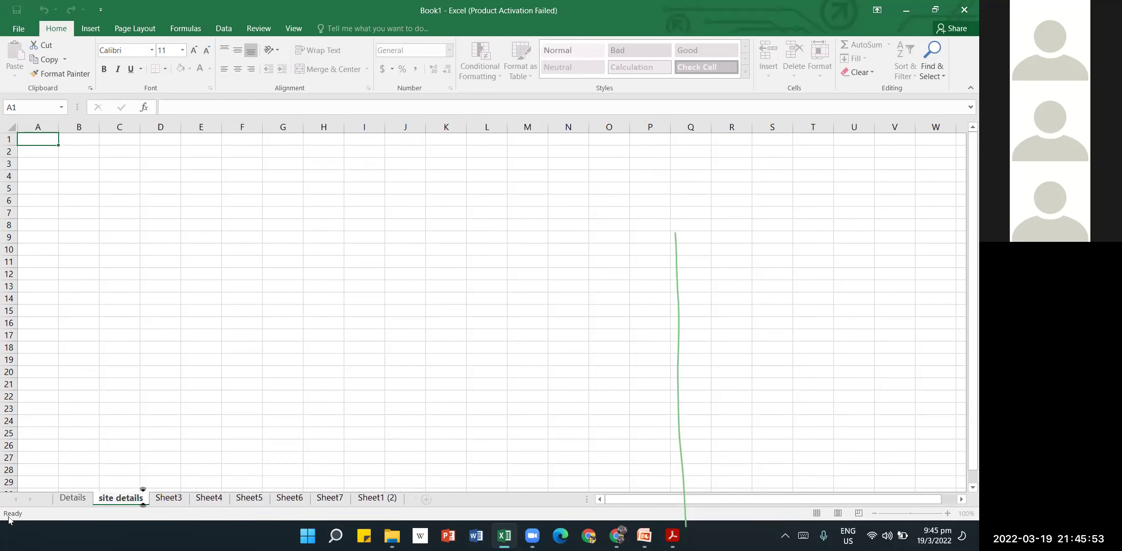
pyautogui.click(148, 424)
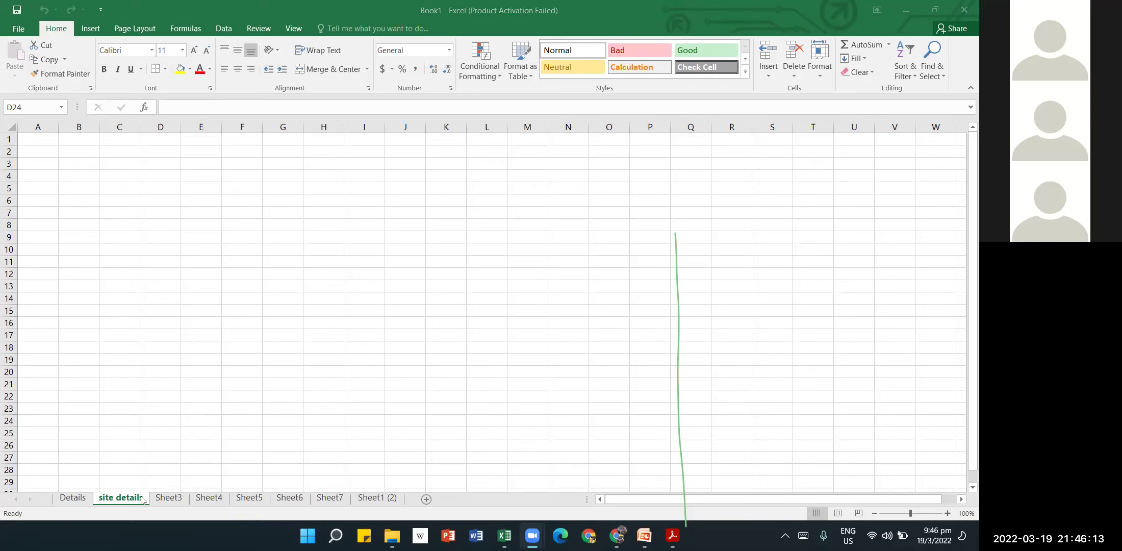
pyautogui.hotkey('alt', 'q')
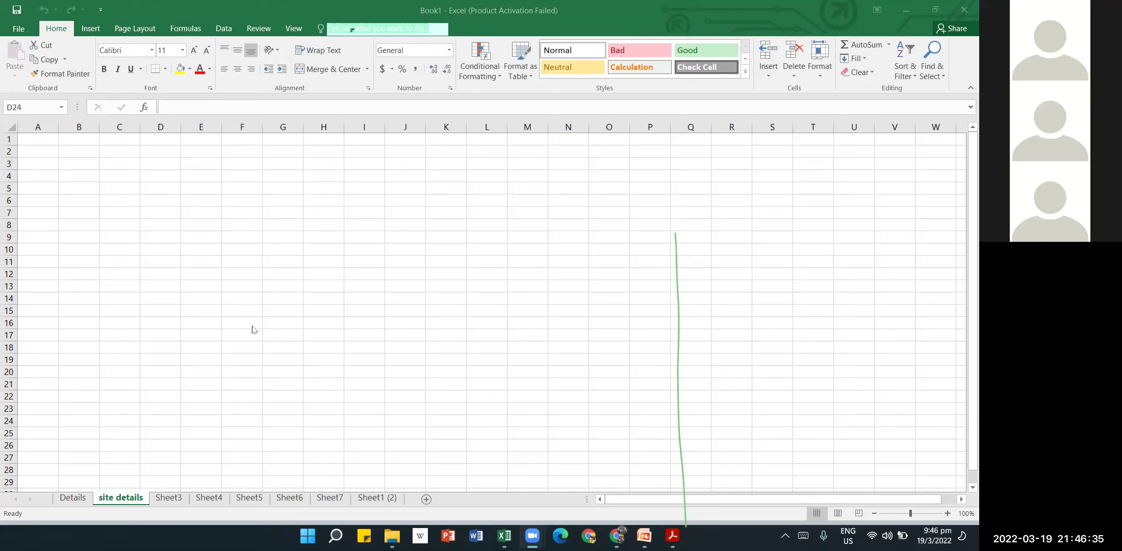
pyautogui.click(305, 291)
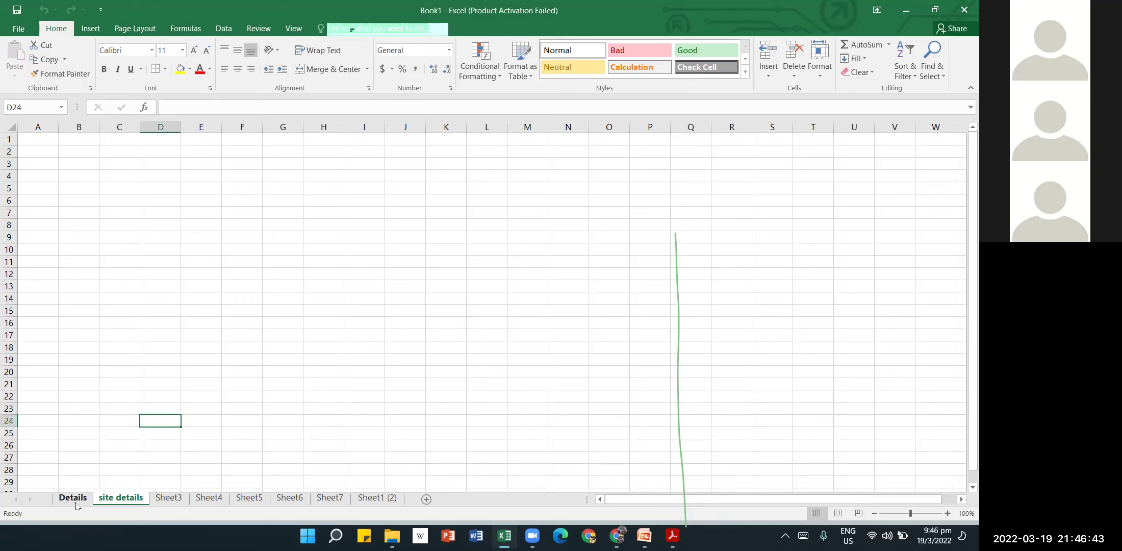
pyautogui.click(149, 285)
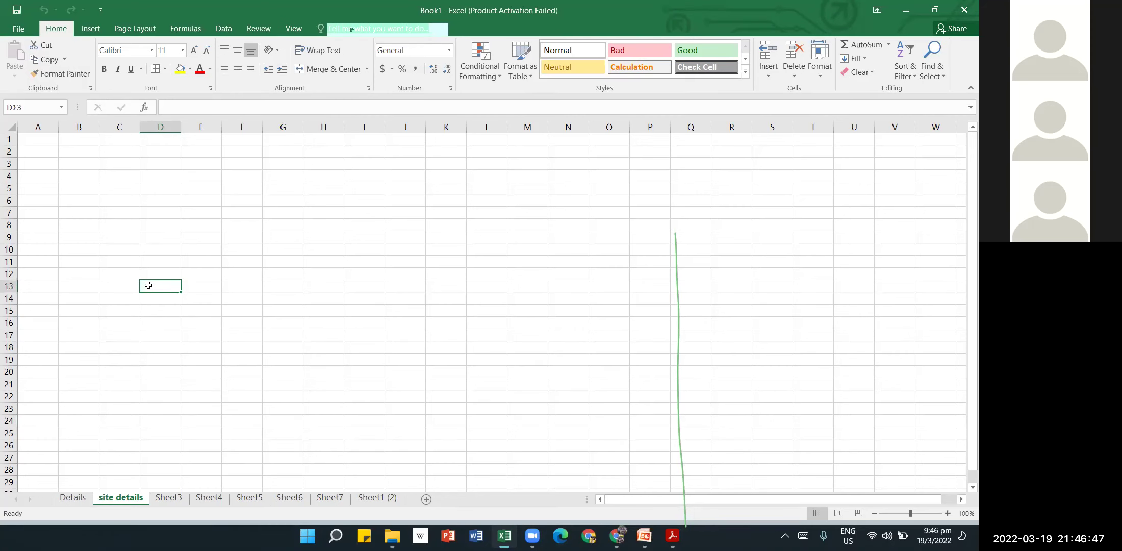
pyautogui.click(80, 503)
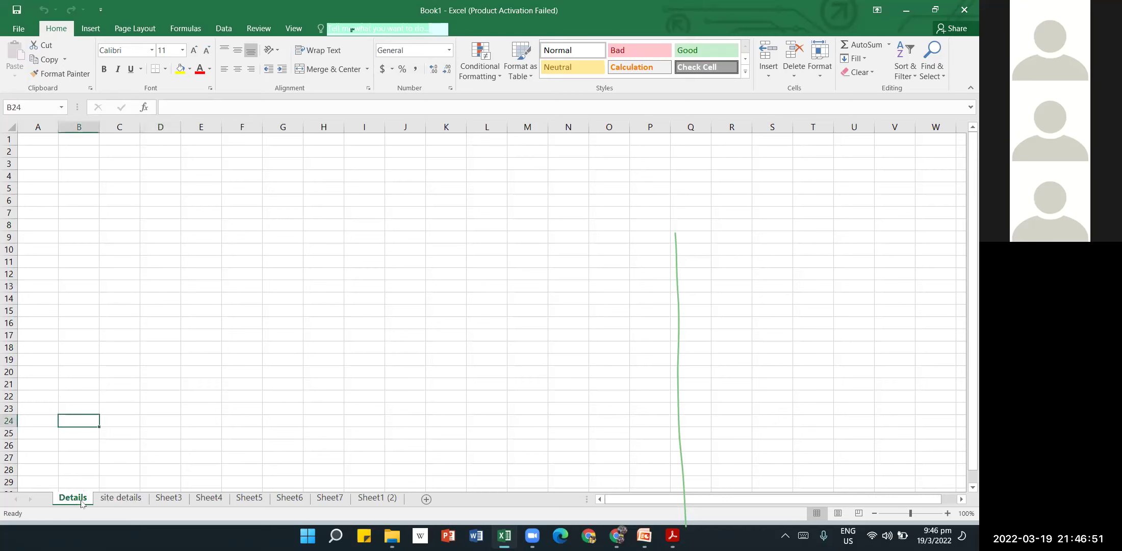
pyautogui.click(218, 371)
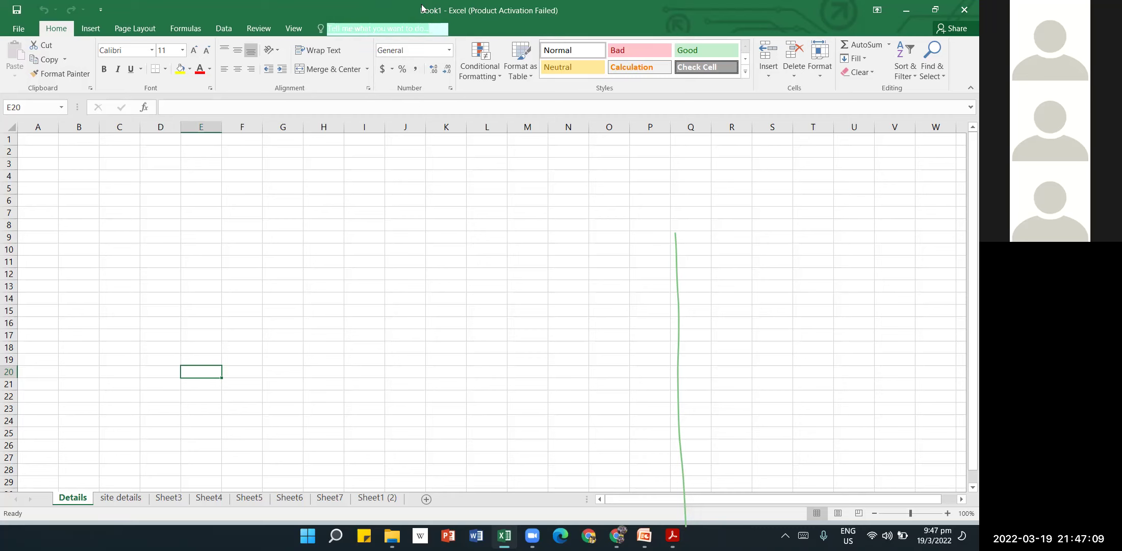
pyautogui.click(422, 339)
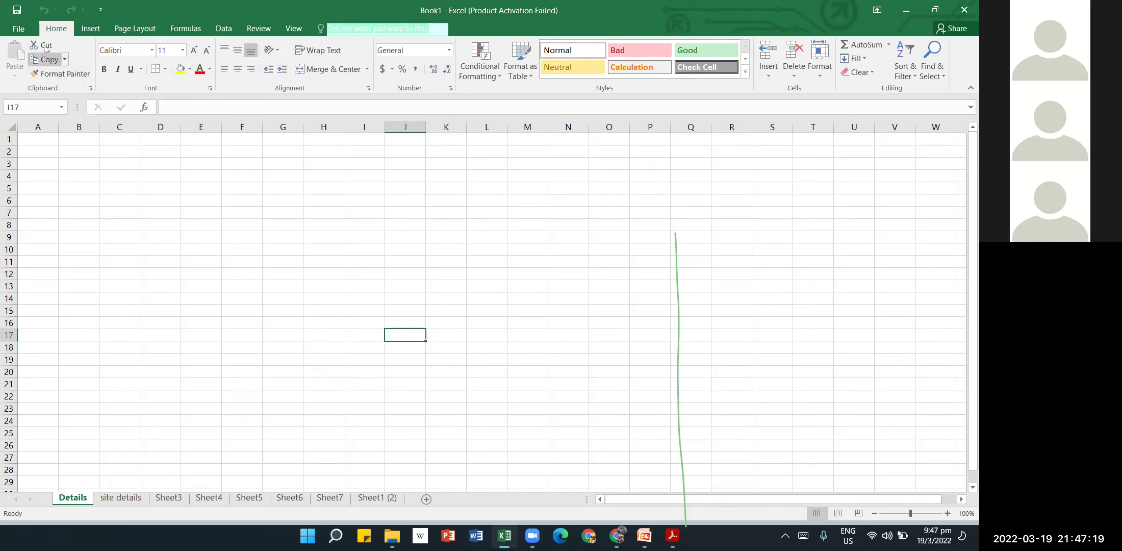
# Open the Lesson 1 workbook from the recent files.
pyautogui.click(32, 34)
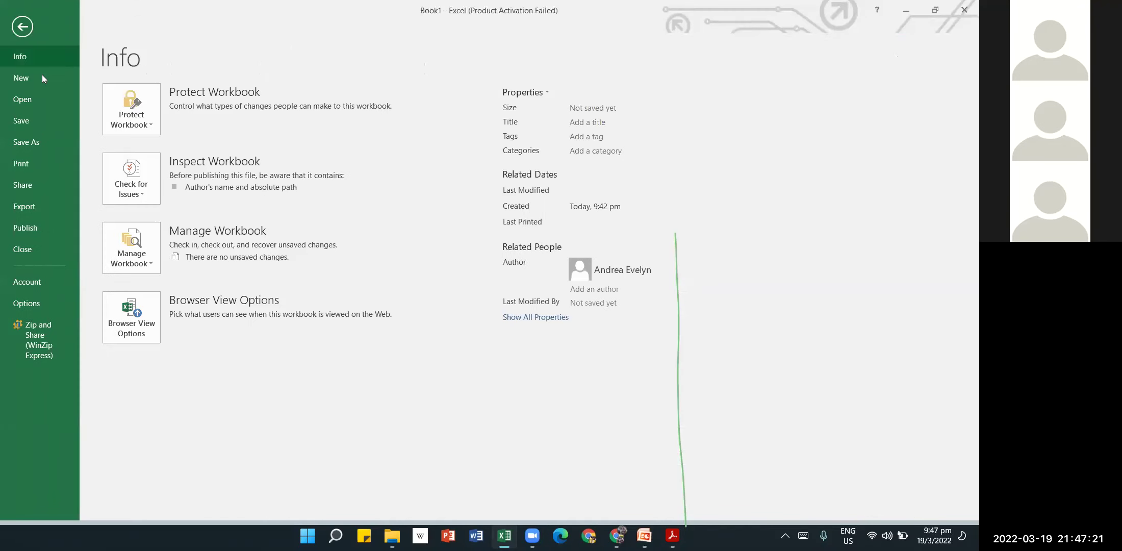
pyautogui.click(44, 98)
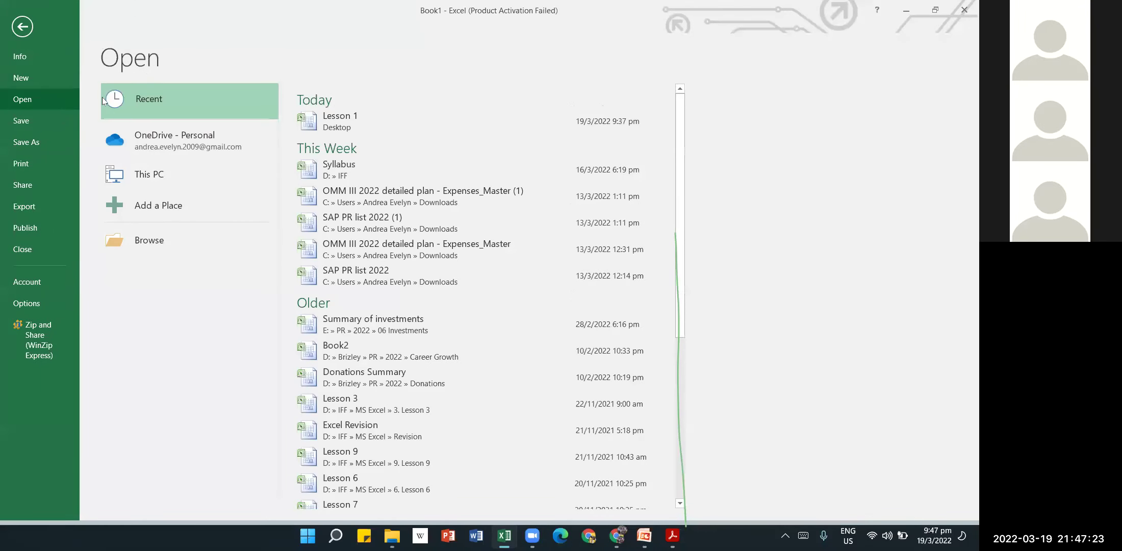
pyautogui.click(348, 118)
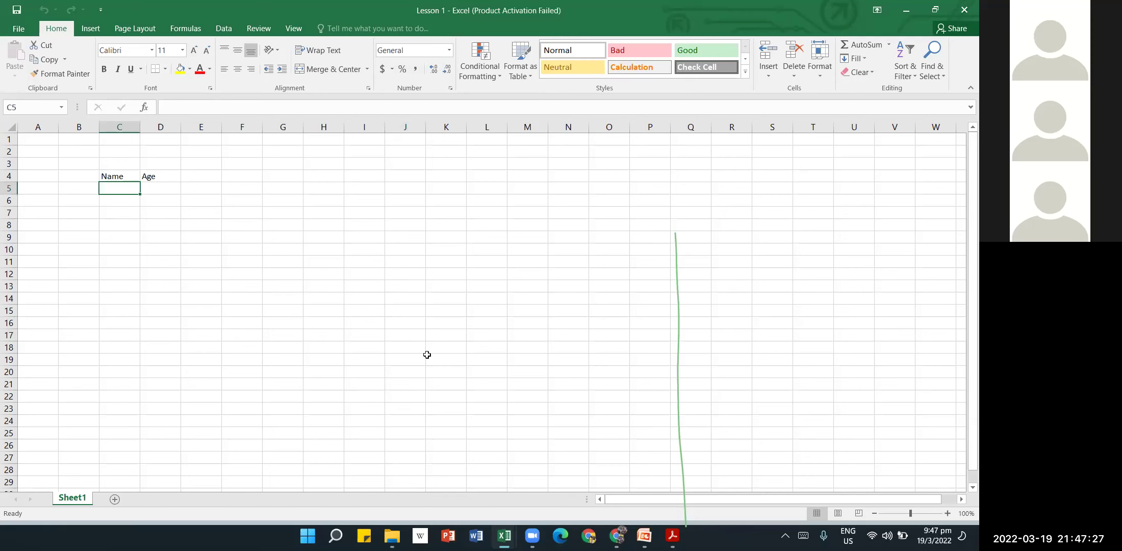
# Copy the Details worksheet from Book1 to the end of the Lesson 1.xlsx workbook, keeping the original.
pyautogui.click(504, 536)
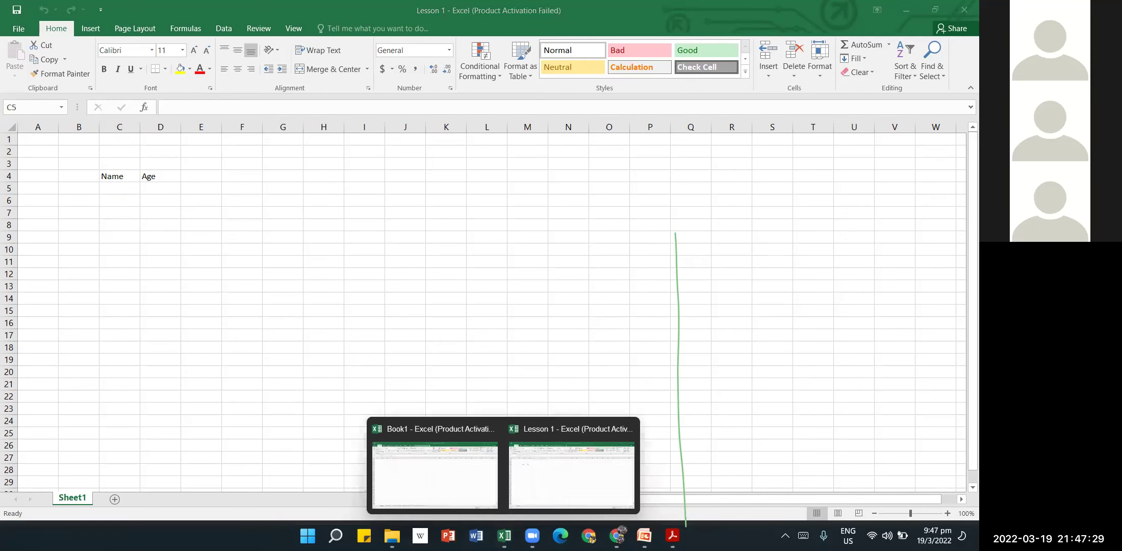
pyautogui.click(459, 459)
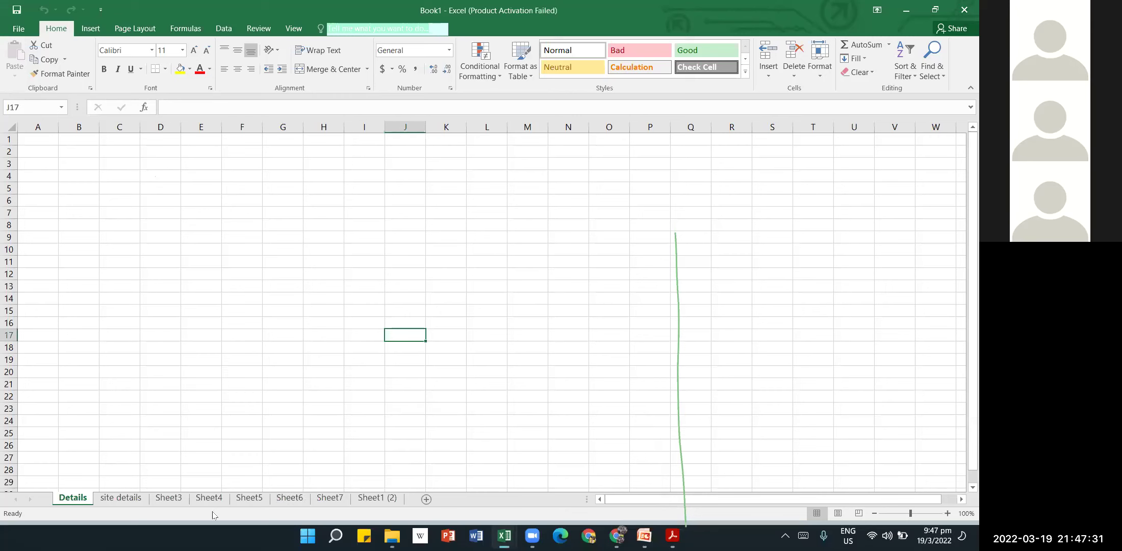
pyautogui.rightClick(69, 501)
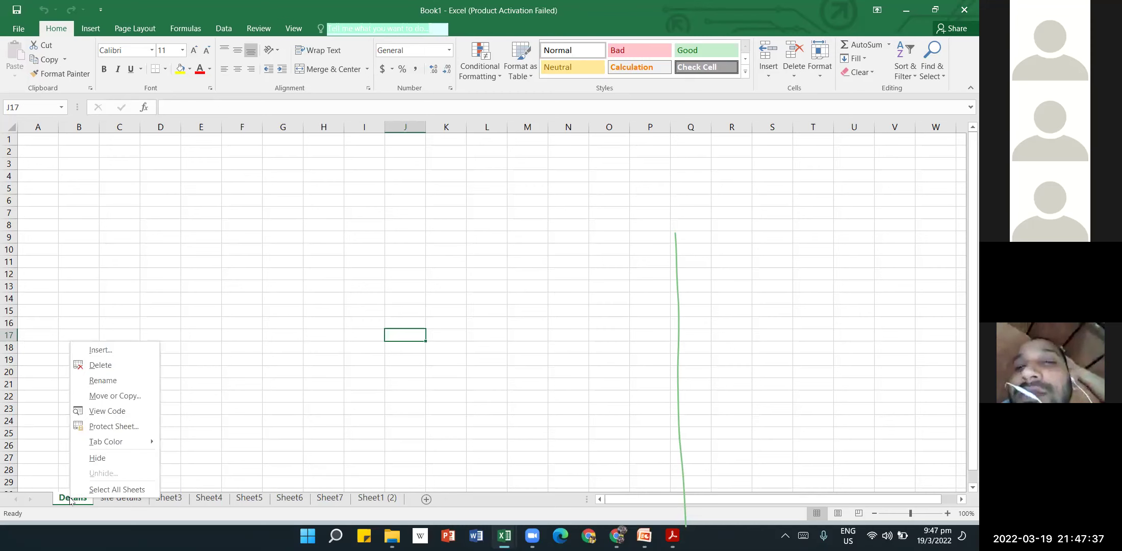
pyautogui.click(136, 402)
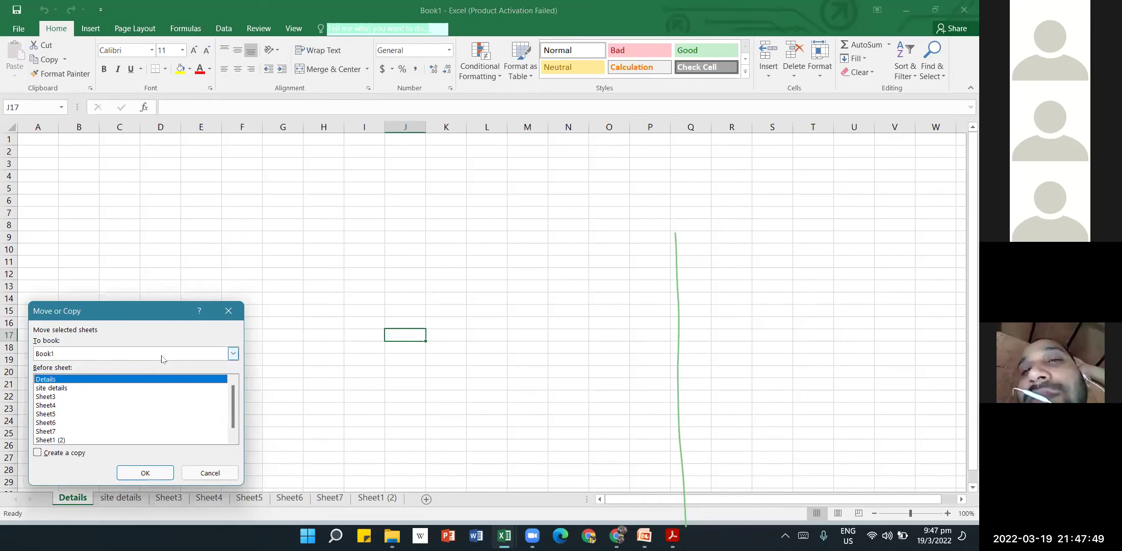
pyautogui.click(233, 356)
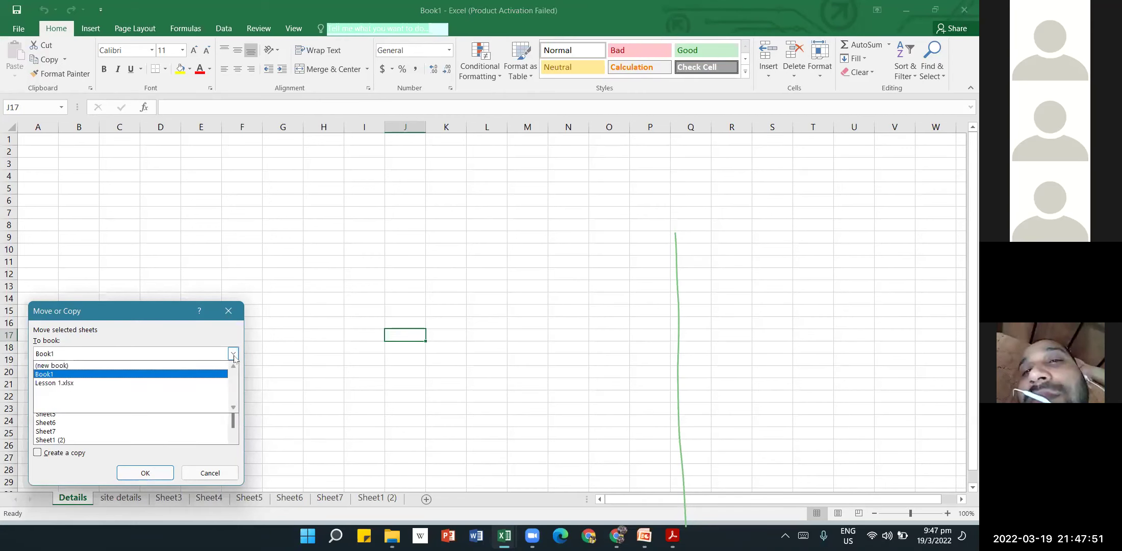
pyautogui.click(203, 383)
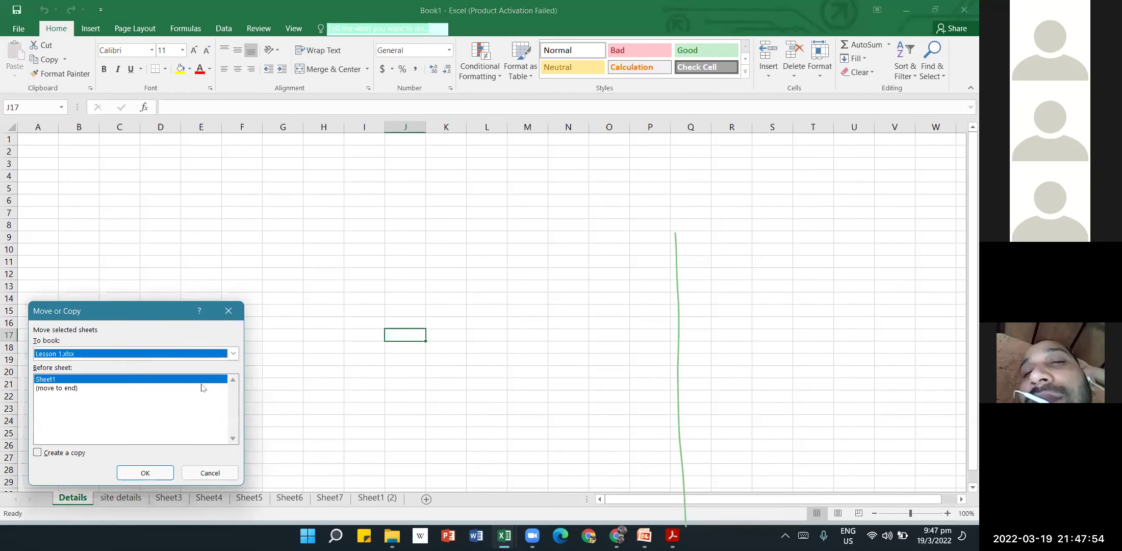
pyautogui.click(60, 389)
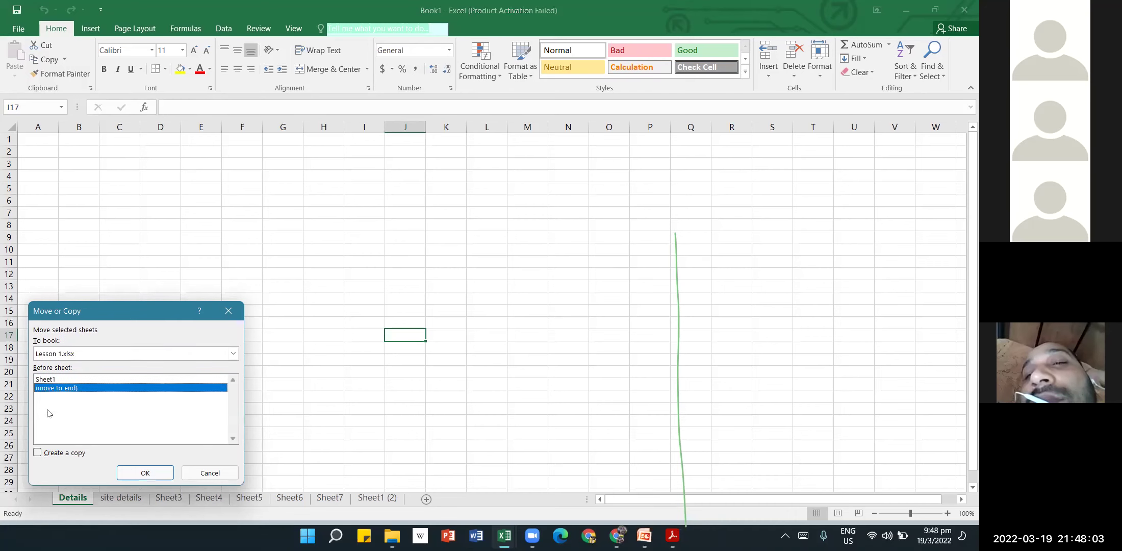
pyautogui.click(42, 453)
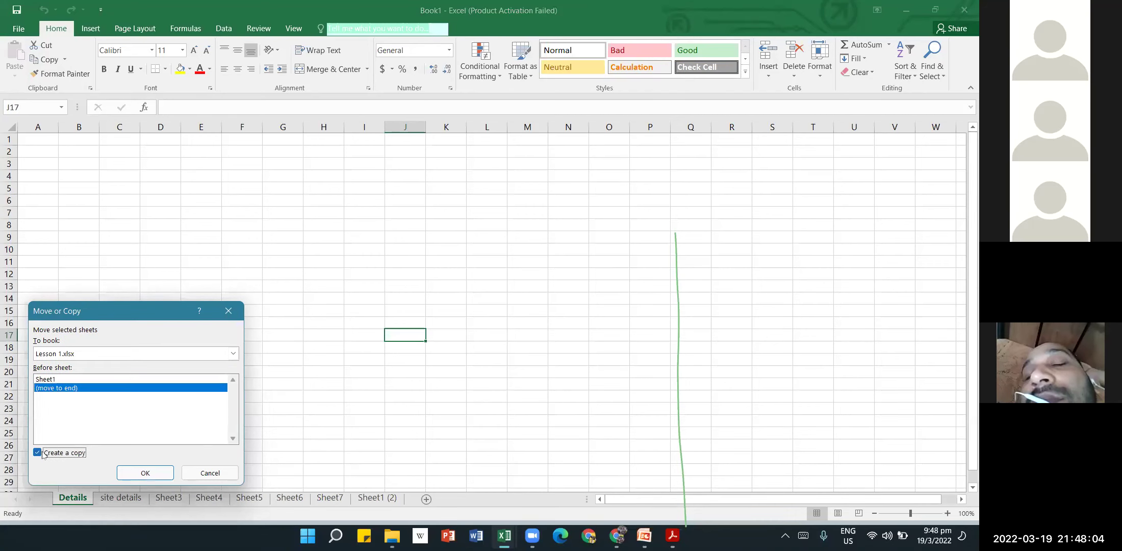
pyautogui.click(145, 473)
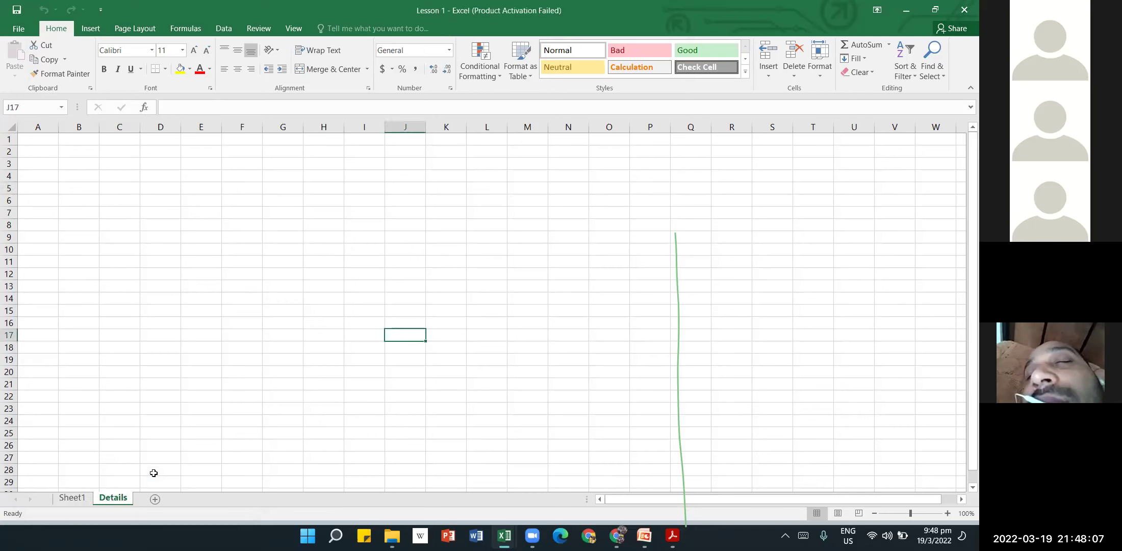
pyautogui.click(219, 375)
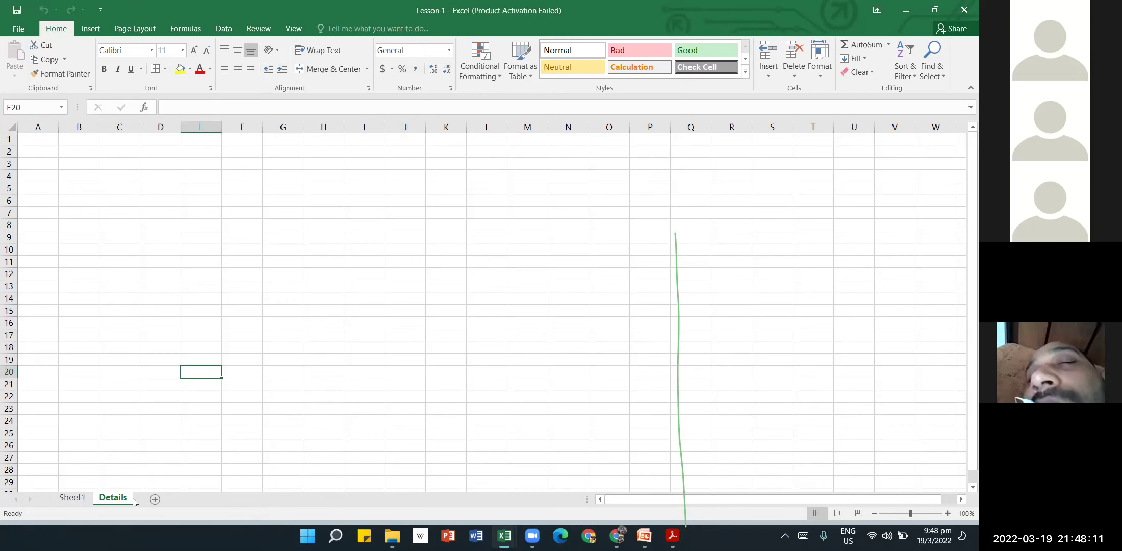
pyautogui.click(131, 212)
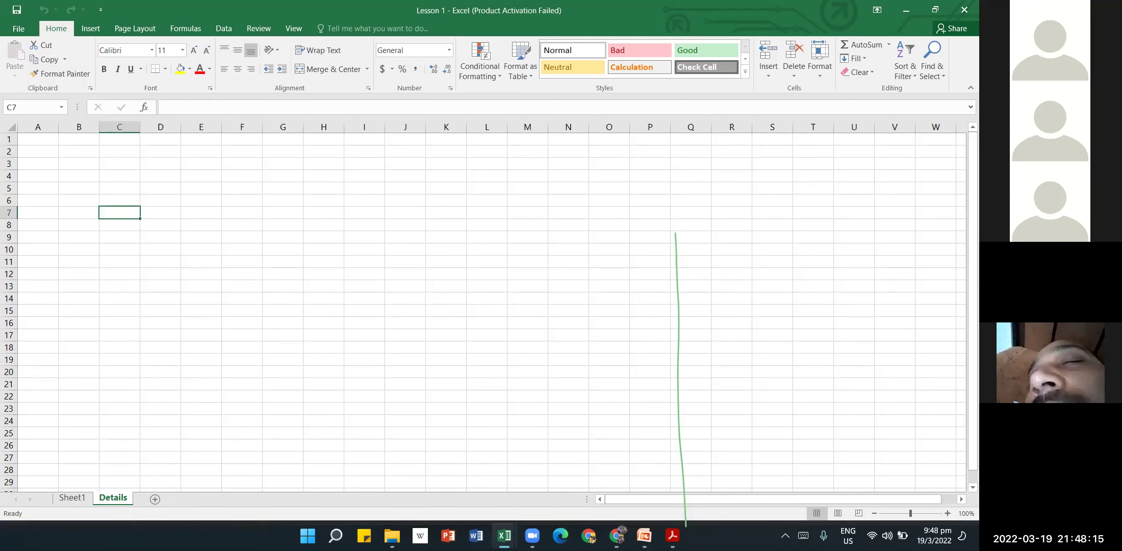
# In Book1's "site details" worksheet, enter the headings Name in C5 and Age in D5.
pyautogui.click(504, 535)
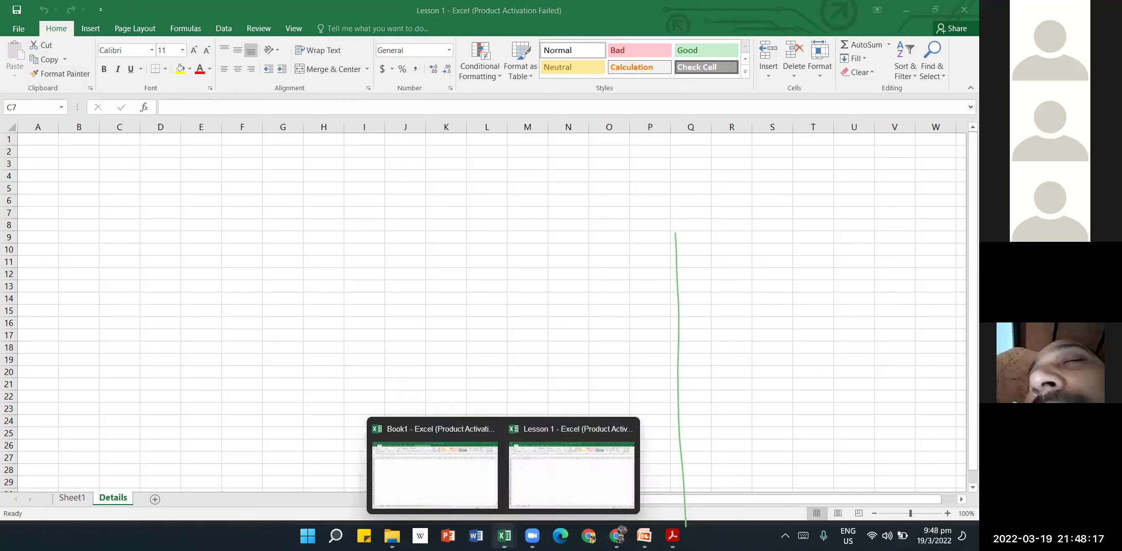
pyautogui.click(545, 453)
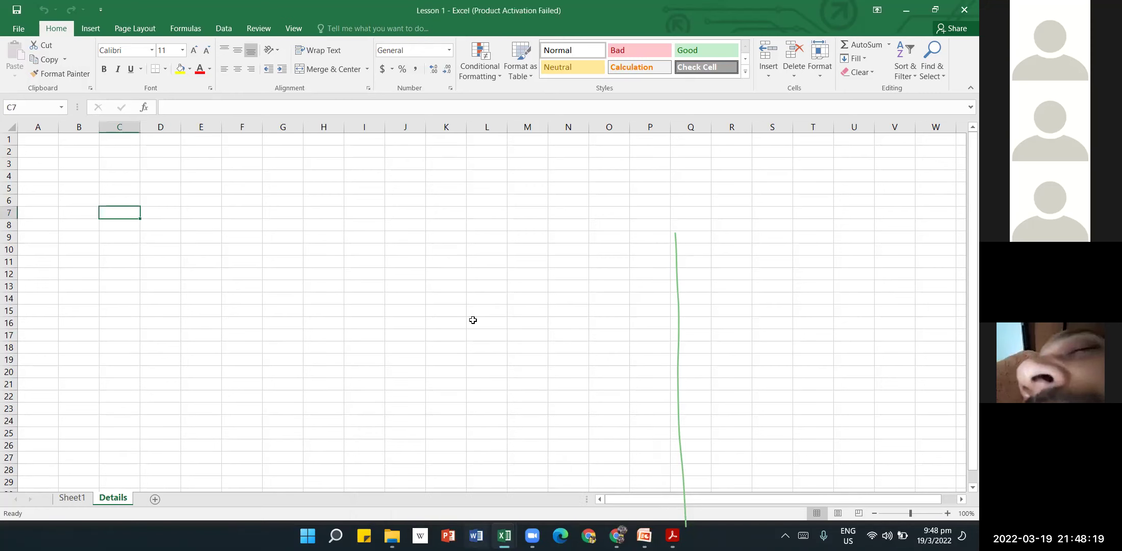
pyautogui.click(504, 535)
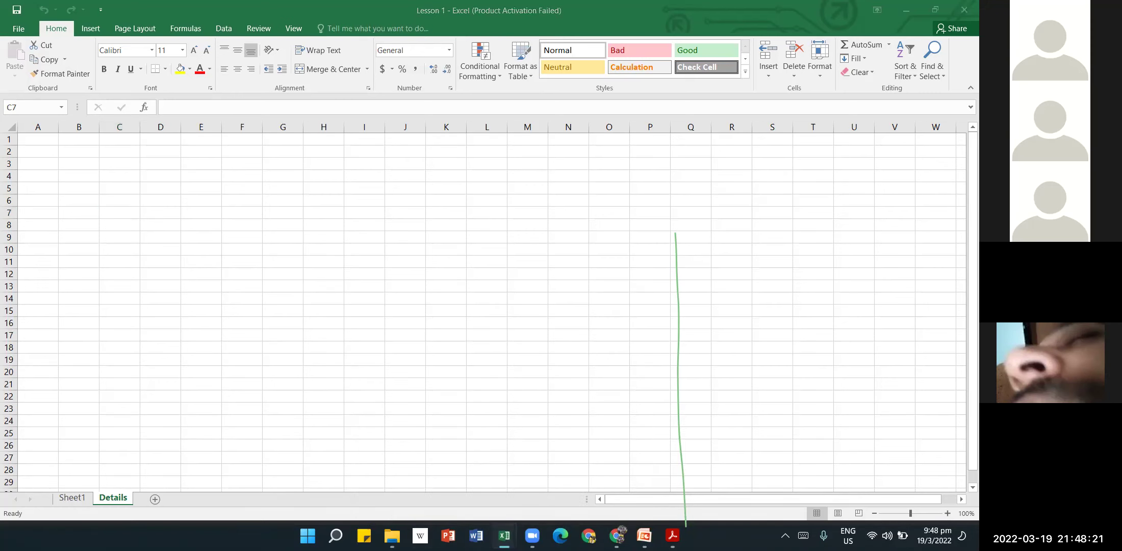
pyautogui.click(408, 476)
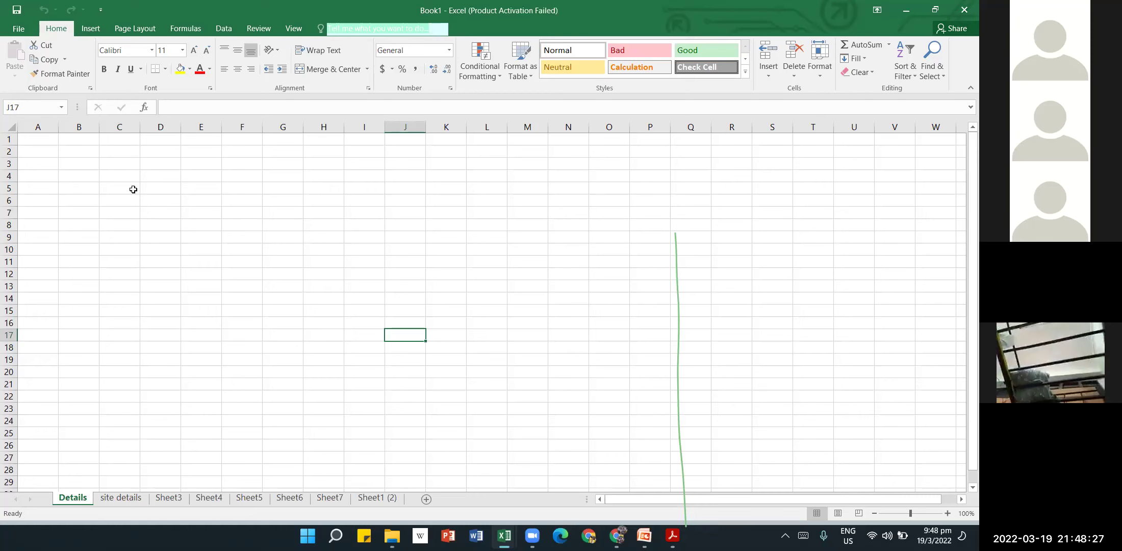
pyautogui.click(127, 502)
pyautogui.click(124, 185)
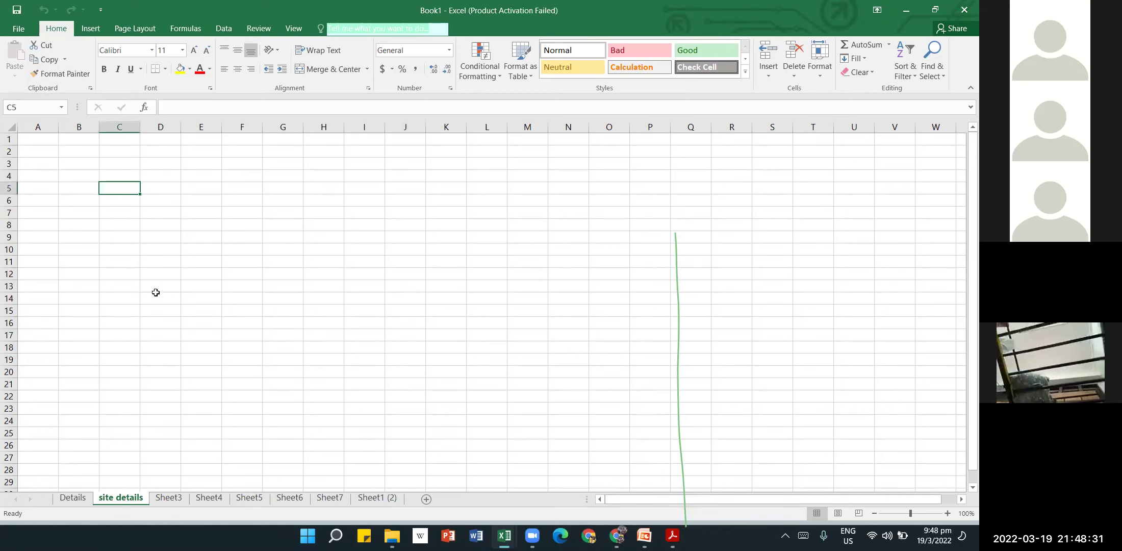
pyautogui.write('Name')
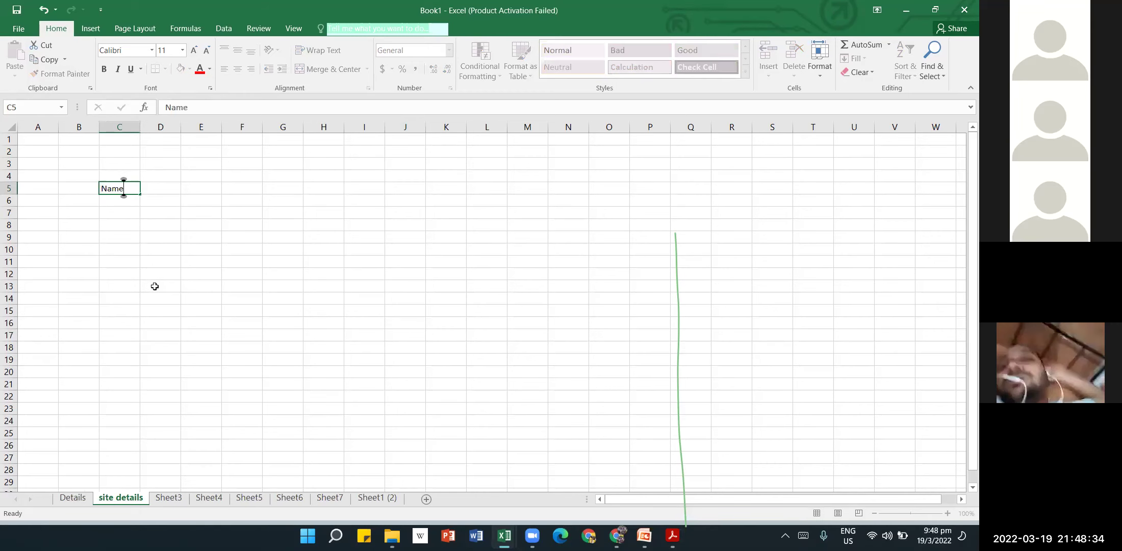
pyautogui.press('Tab')
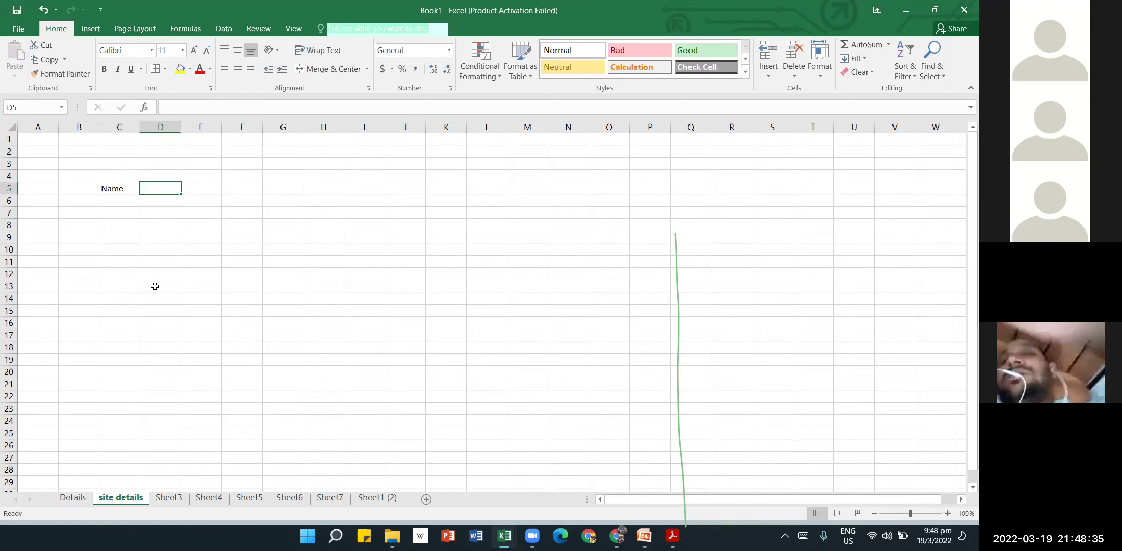
pyautogui.write('Age')
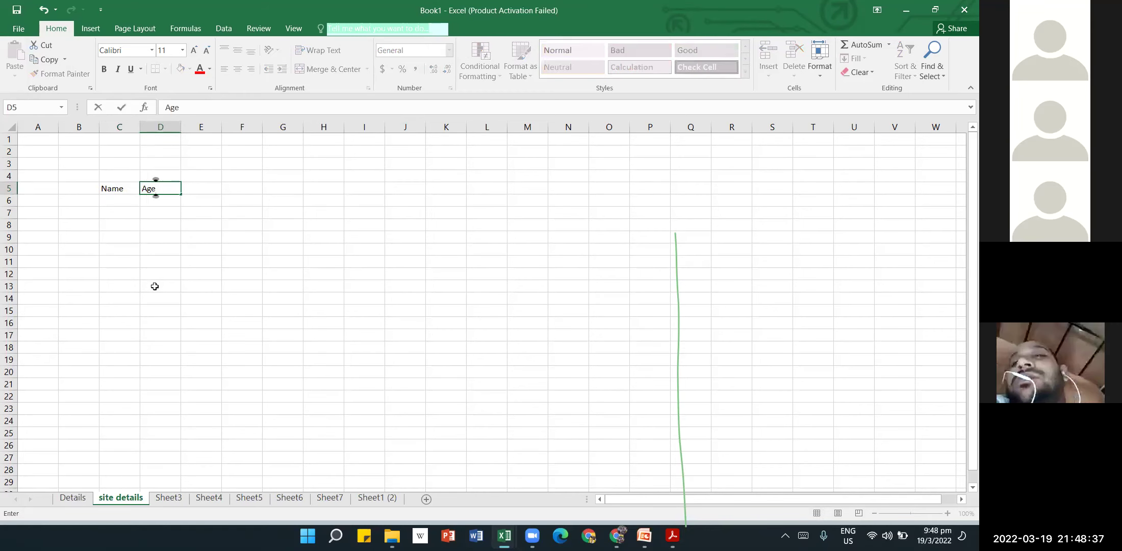
pyautogui.click(205, 275)
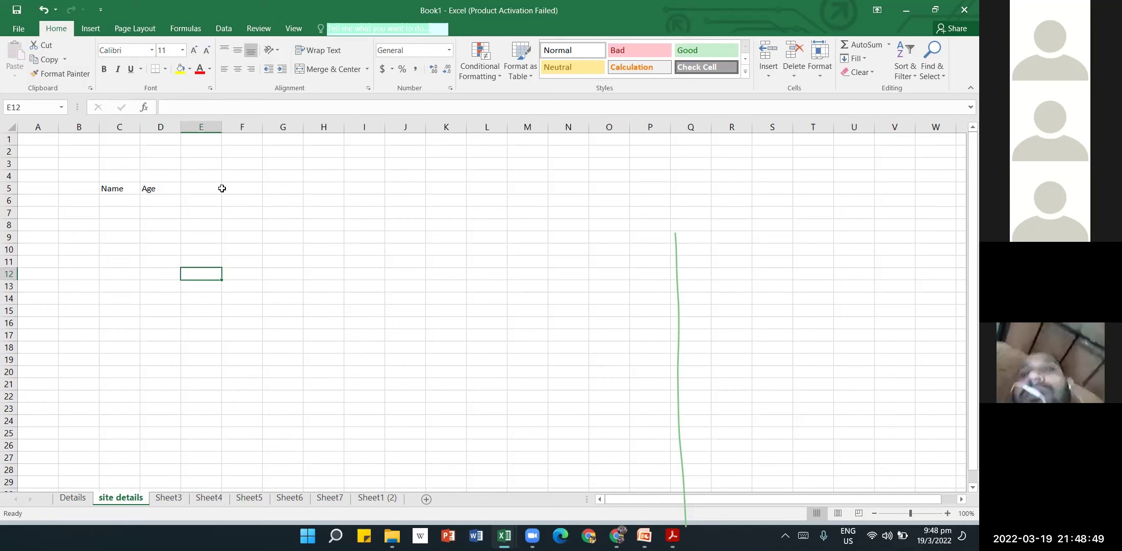
# Move the "site details" worksheet from Book1 to the end of Lesson 1.xlsx without creating a copy.
pyautogui.rightClick(119, 499)
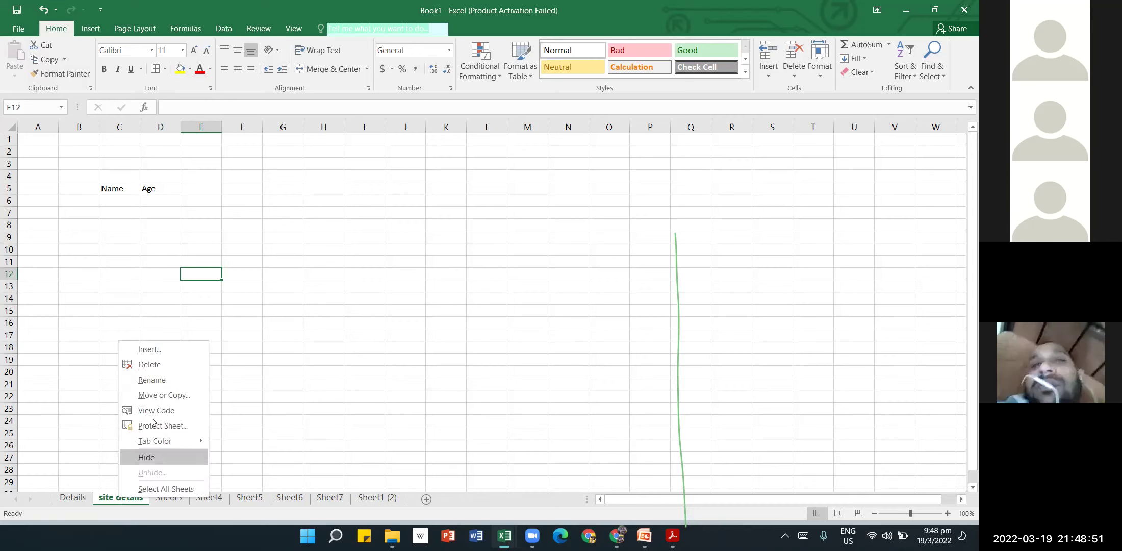
pyautogui.click(162, 399)
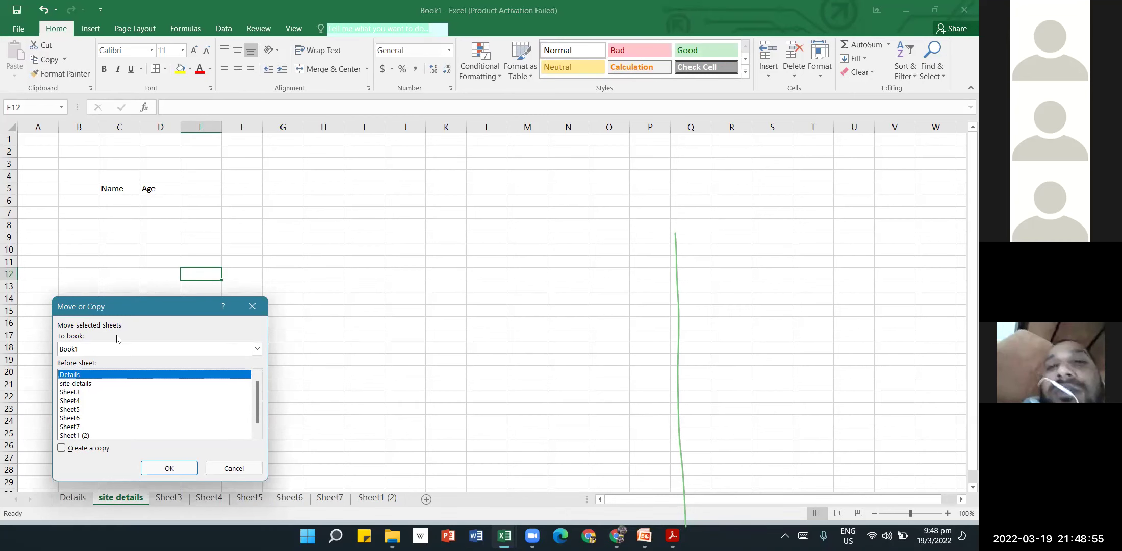
pyautogui.click(257, 348)
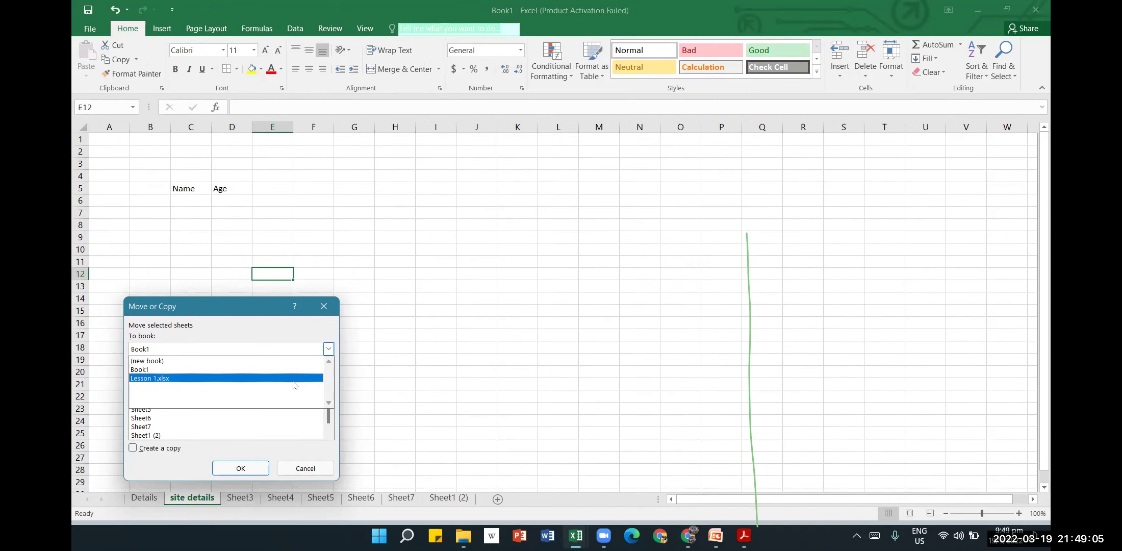
pyautogui.click(294, 385)
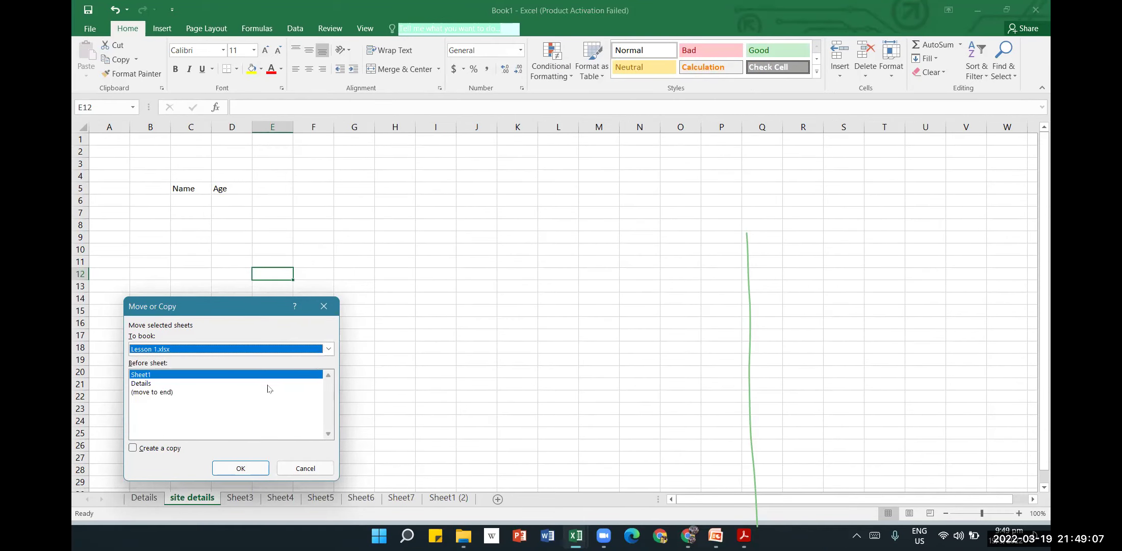
pyautogui.click(152, 393)
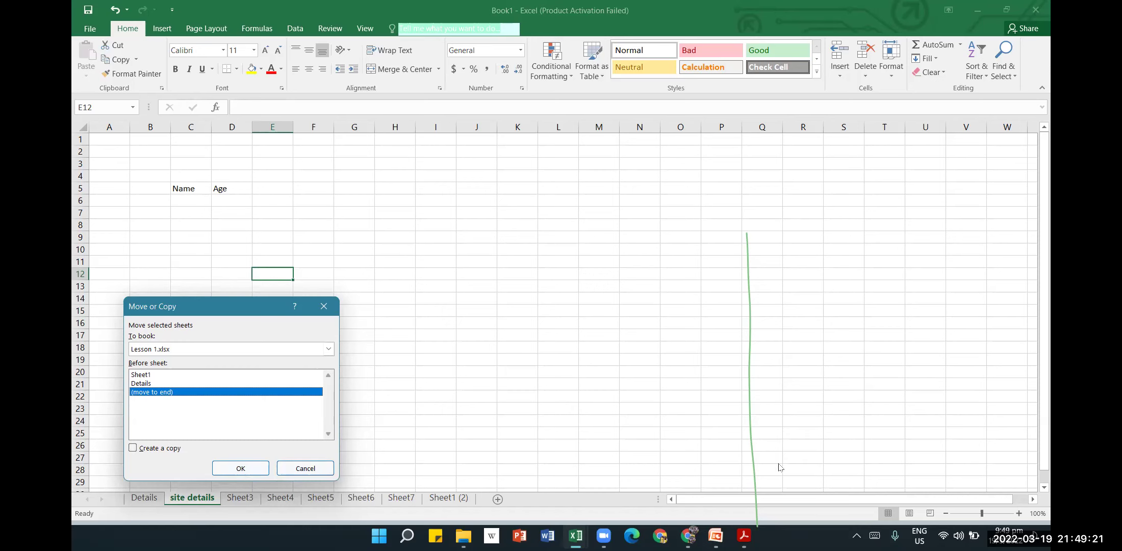
pyautogui.click(241, 467)
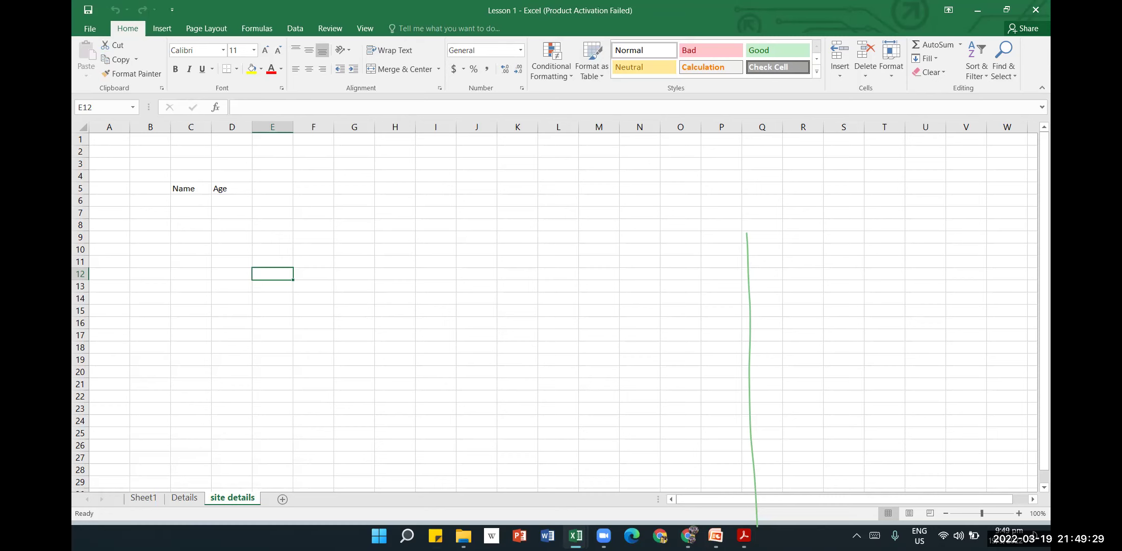
# Return to Book1 and check which worksheets remain after the move, including the Details sheet.
pyautogui.moveTo(581, 534)
pyautogui.click(516, 472)
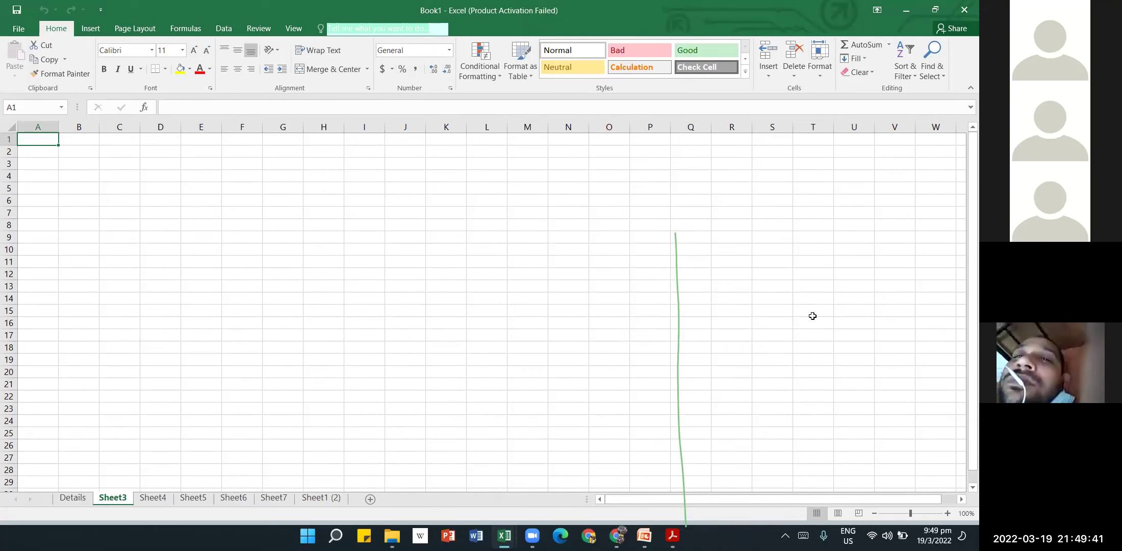
pyautogui.scroll(-3, 812, 316)
pyautogui.scroll(-1, 813, 316)
pyautogui.scroll(4, 813, 316)
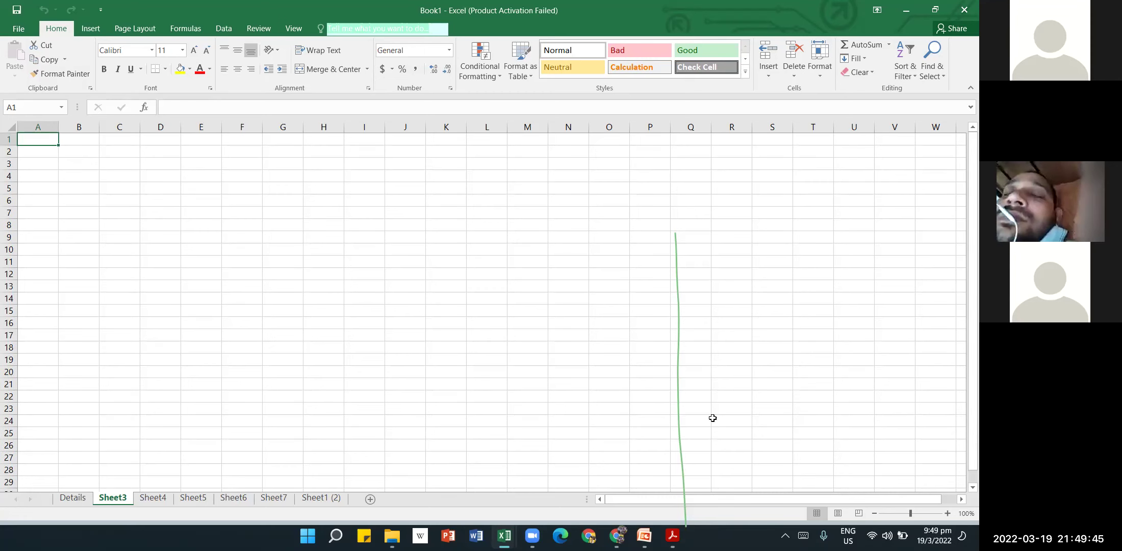
pyautogui.click(401, 347)
pyautogui.click(681, 278)
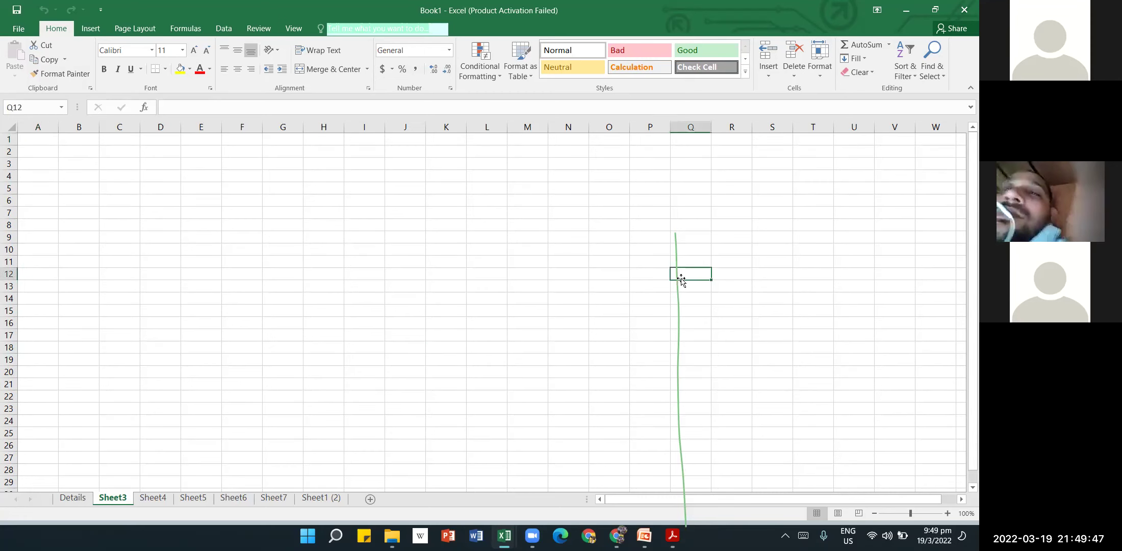
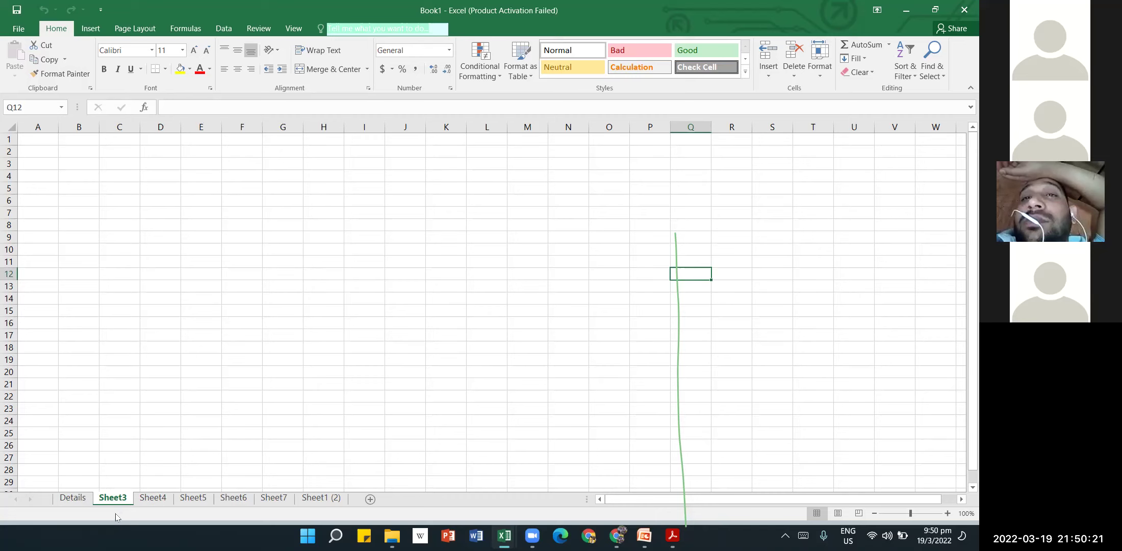
pyautogui.click(77, 501)
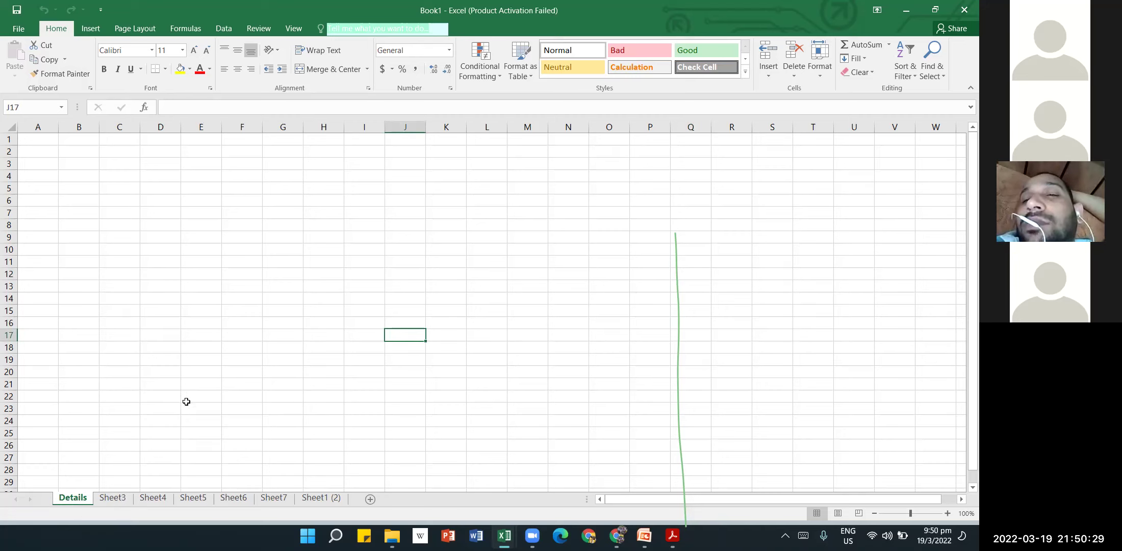
pyautogui.click(258, 288)
pyautogui.click(313, 274)
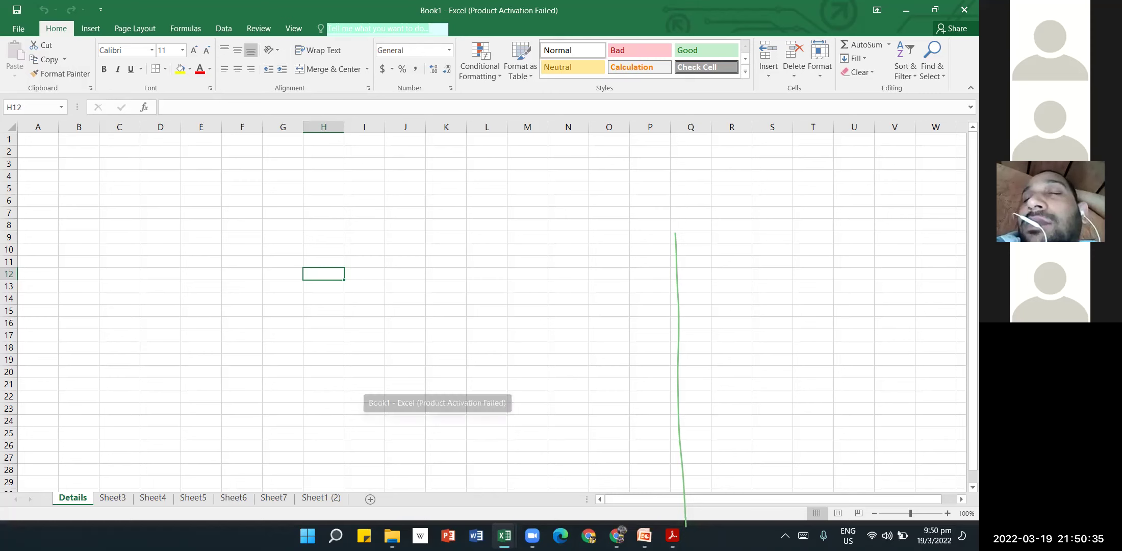
# Switch to the Lesson 1 workbook and view its Details and "site details" worksheets.
pyautogui.click(504, 536)
pyautogui.click(553, 457)
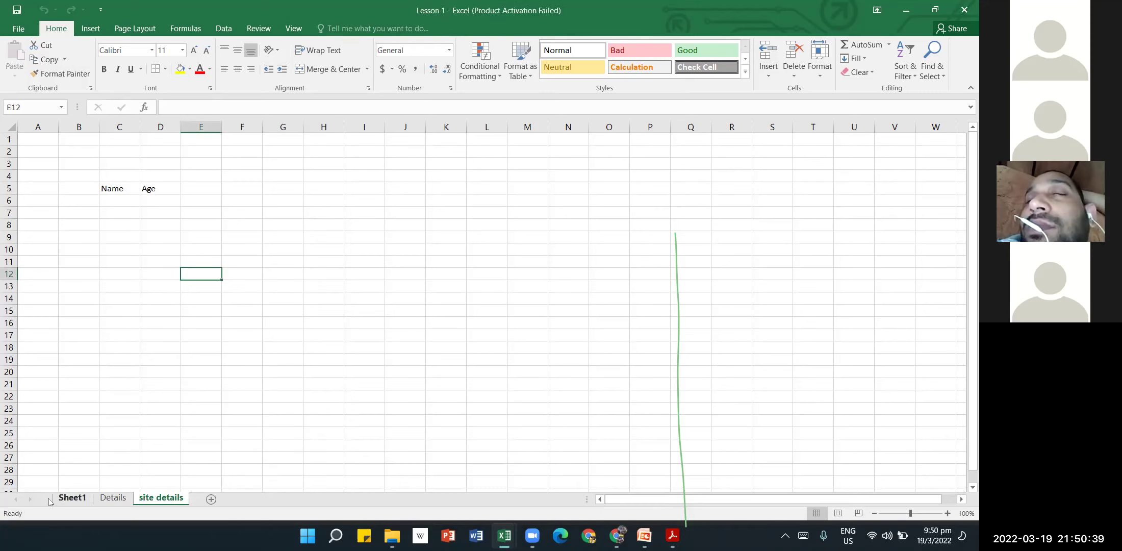
pyautogui.click(114, 499)
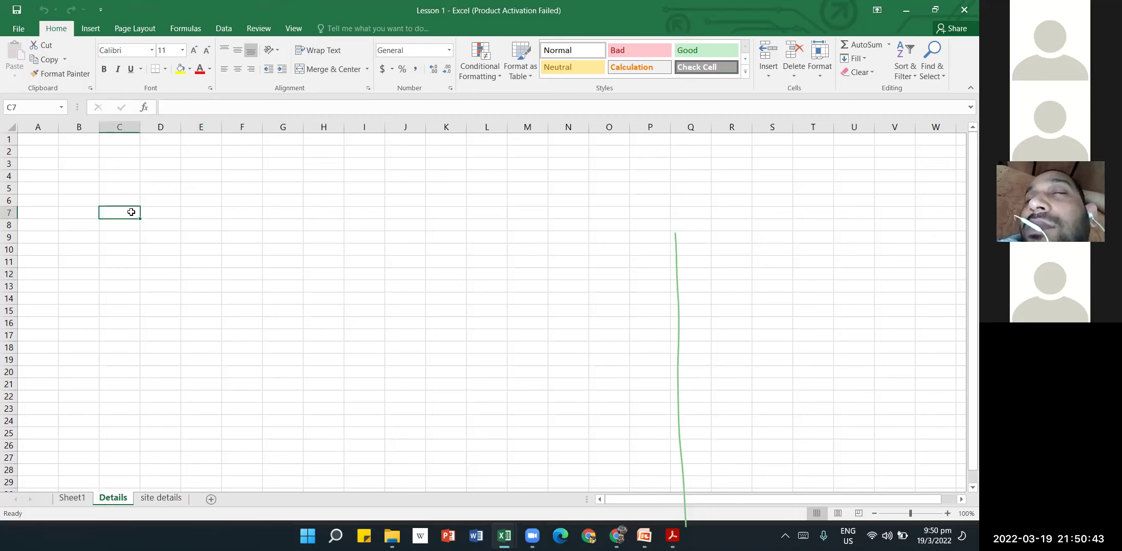
pyautogui.click(160, 500)
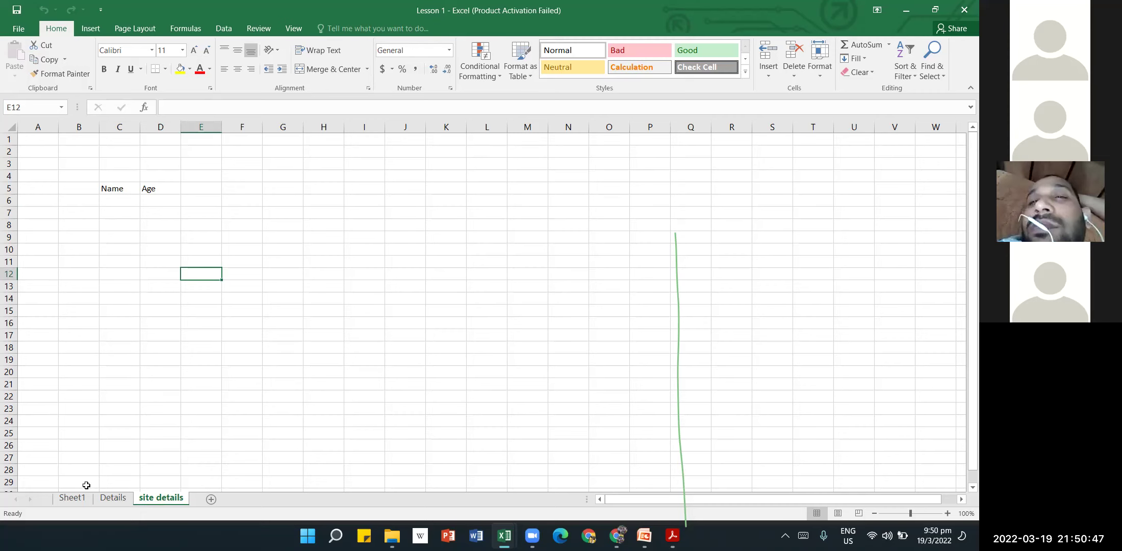
# Hide the Details worksheet in the Lesson 1 workbook.
pyautogui.click(110, 497)
pyautogui.rightClick(110, 502)
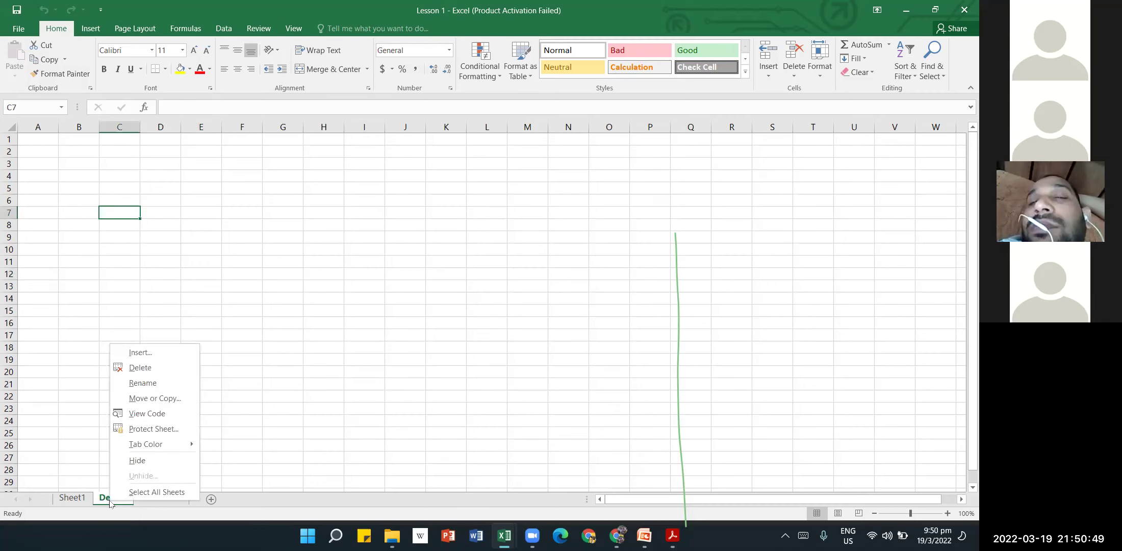
pyautogui.click(134, 462)
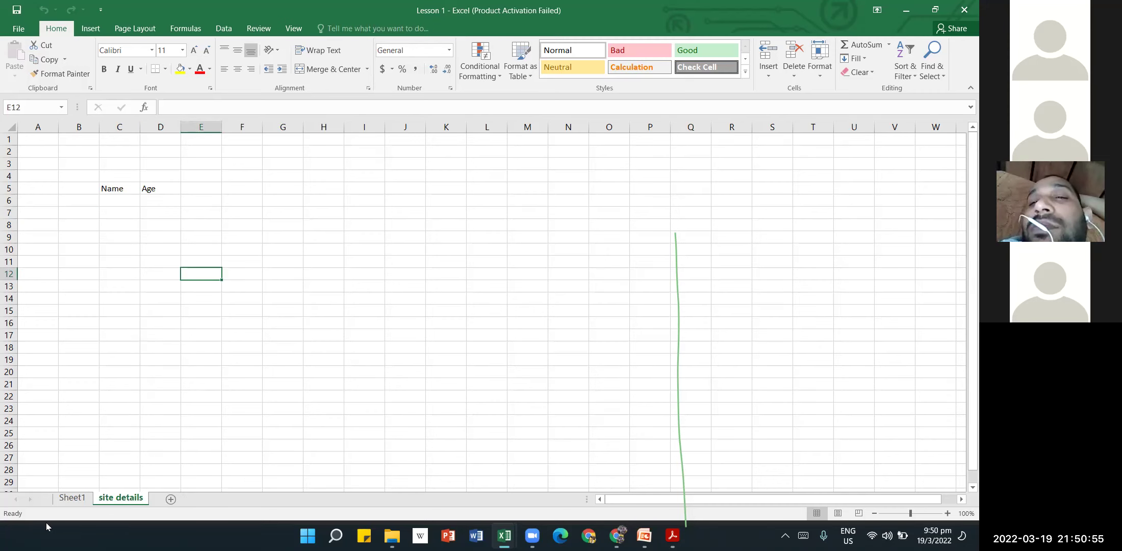
pyautogui.hotkey('alt', 'q')
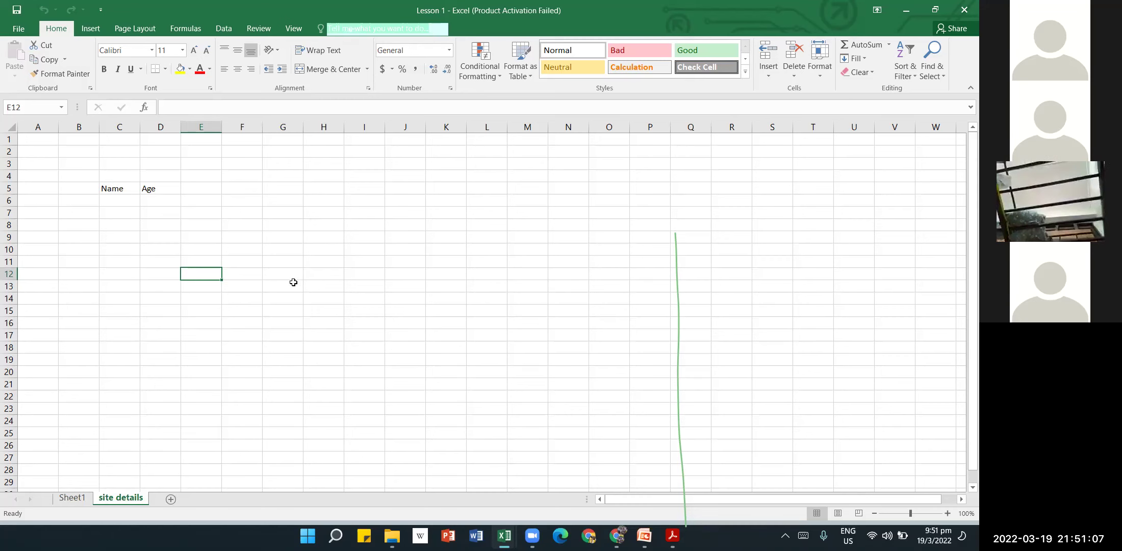
# Unhide the Details worksheet.
pyautogui.rightClick(115, 503)
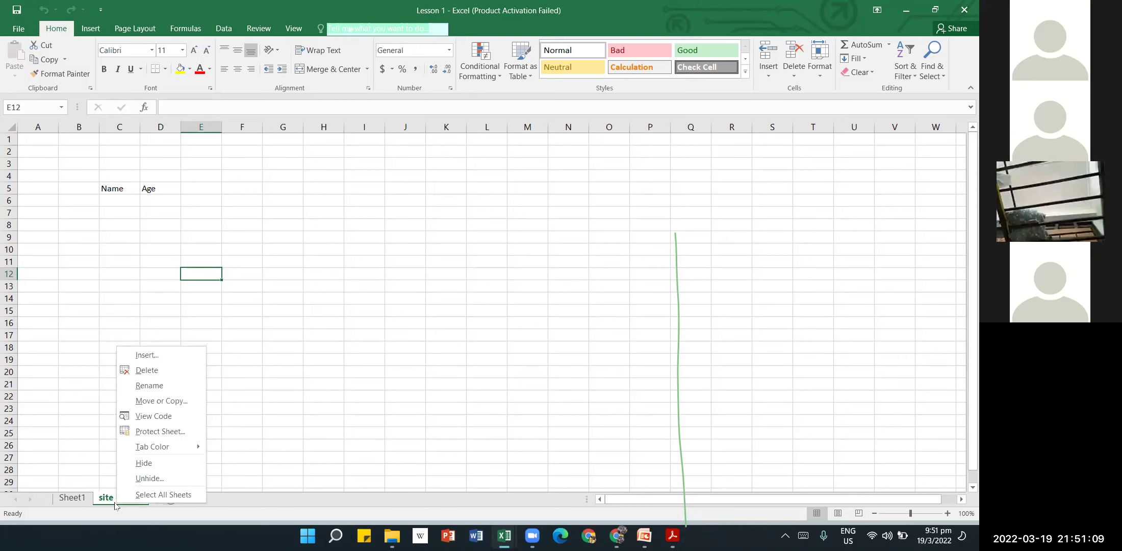
pyautogui.click(142, 479)
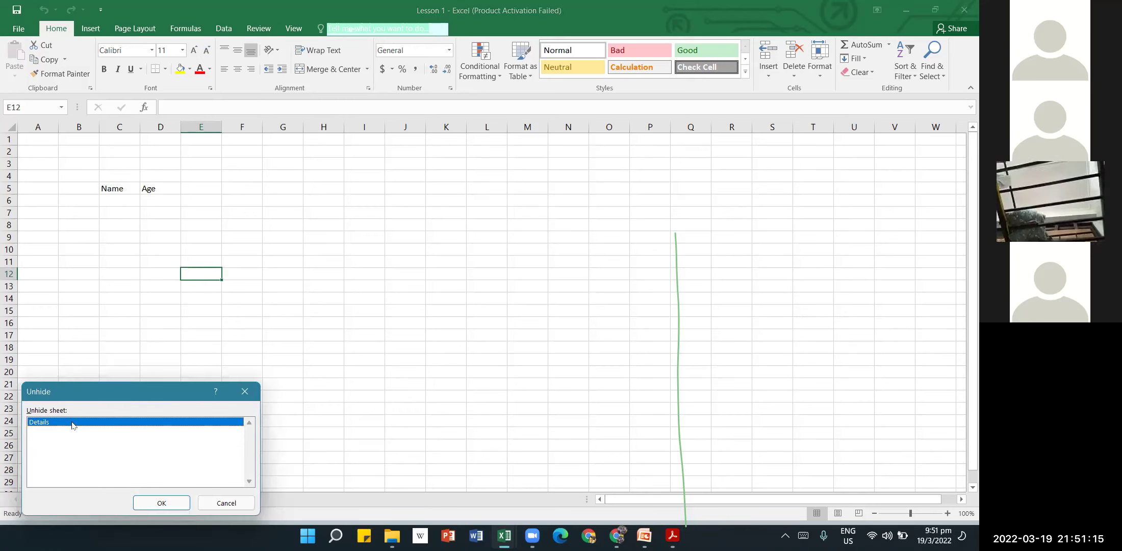
pyautogui.click(175, 503)
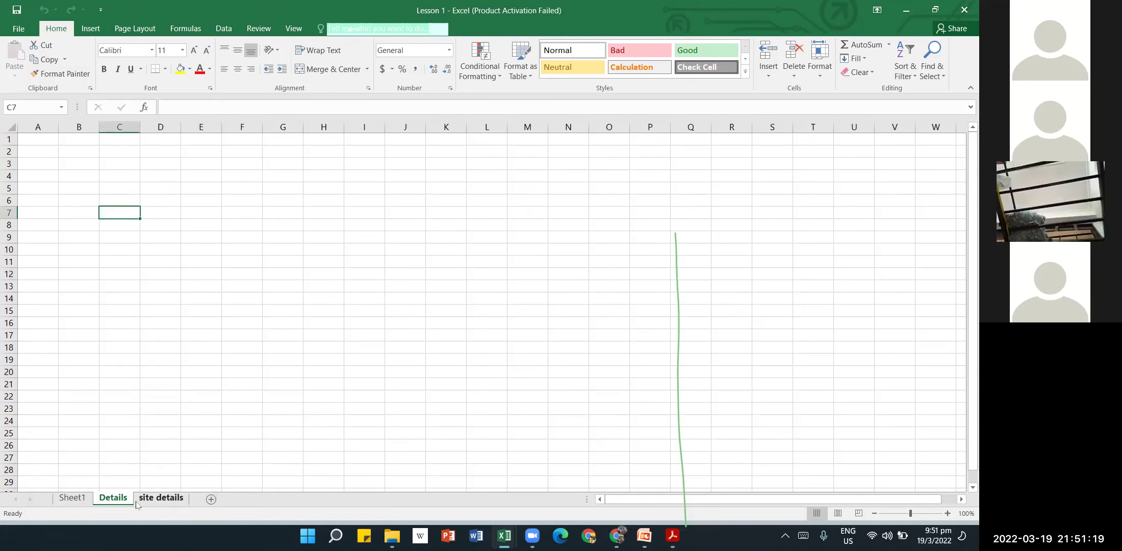
# Hide Sheet1 and the Details worksheet so that only "site details" is left showing.
pyautogui.rightClick(74, 498)
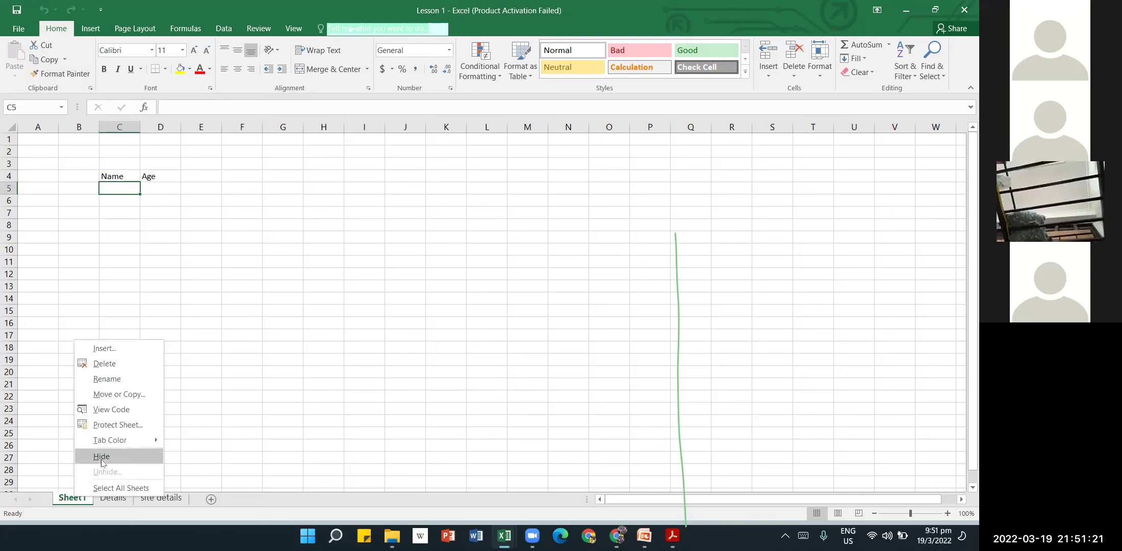
pyautogui.click(104, 457)
pyautogui.rightClick(79, 503)
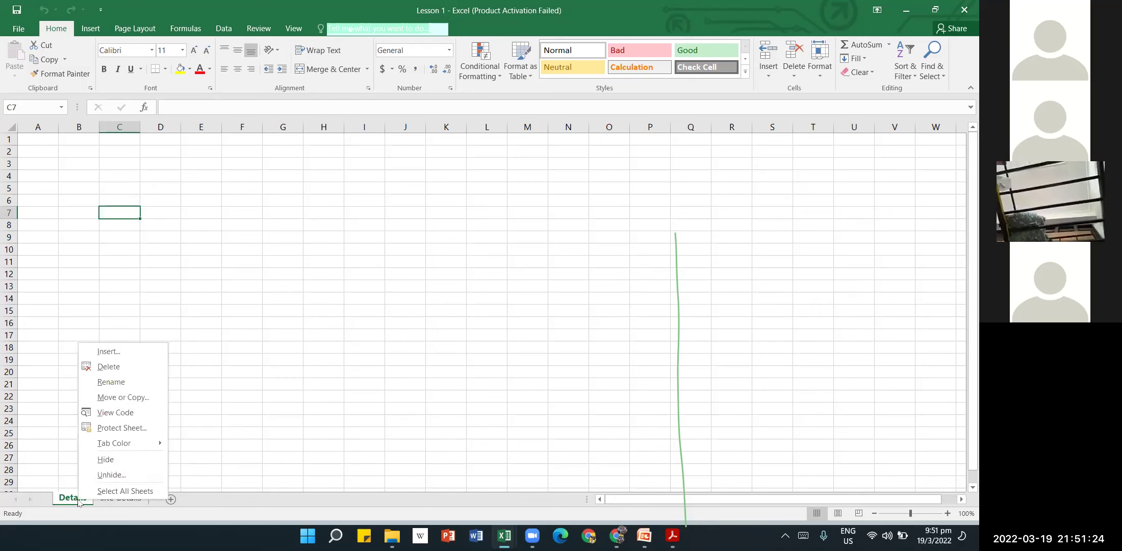
pyautogui.click(114, 460)
pyautogui.click(191, 419)
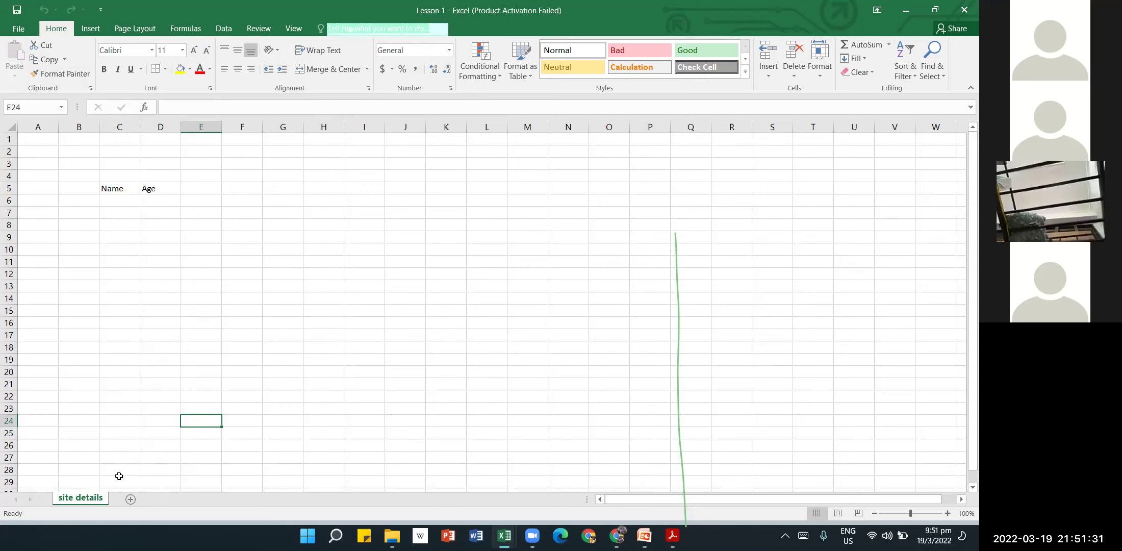
# Unhide the Details worksheet first and Sheet1 second.
pyautogui.rightClick(102, 500)
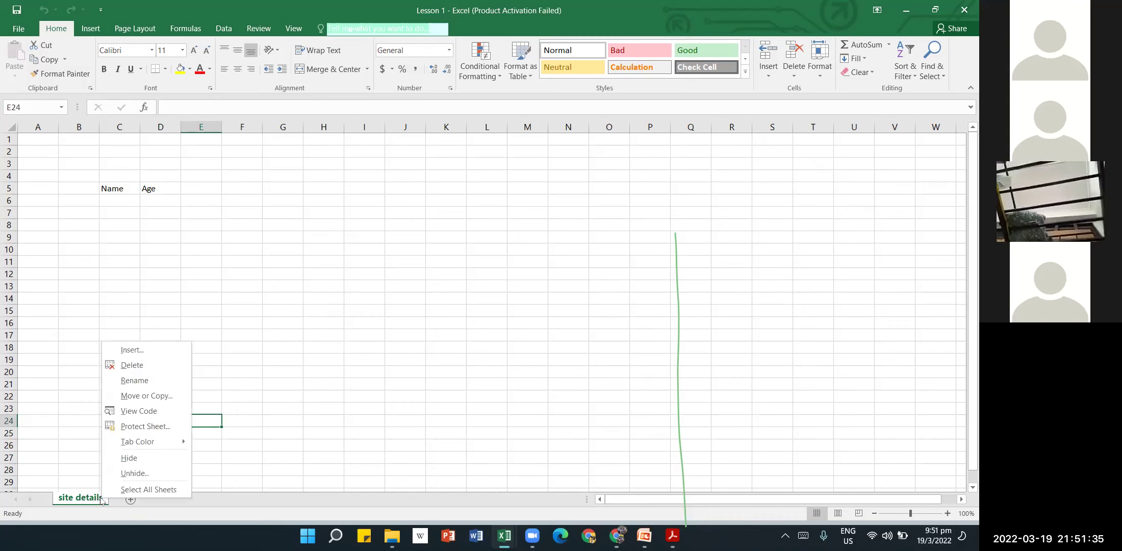
pyautogui.click(119, 478)
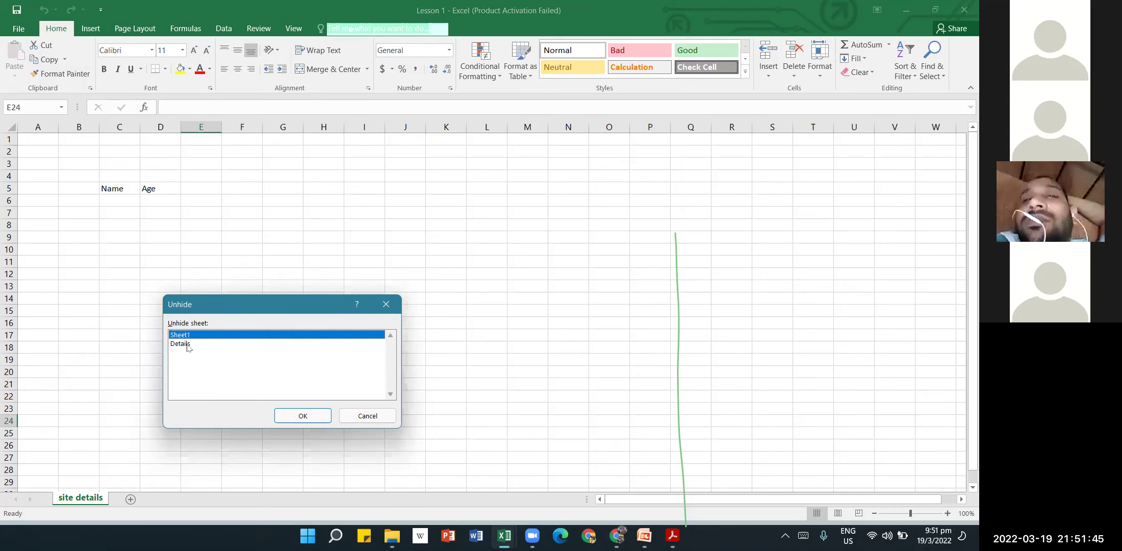
pyautogui.click(185, 345)
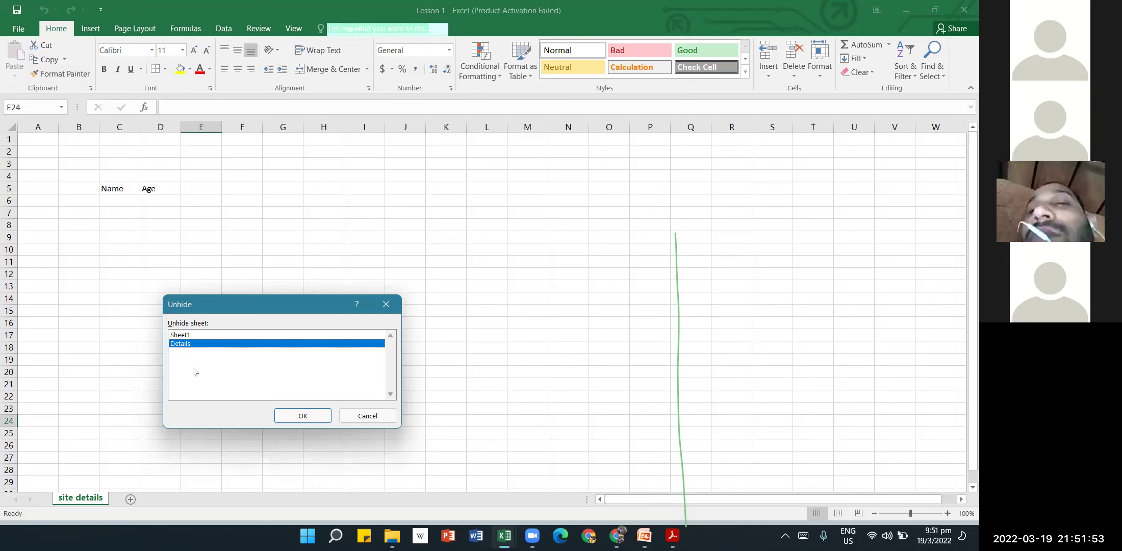
pyautogui.click(316, 416)
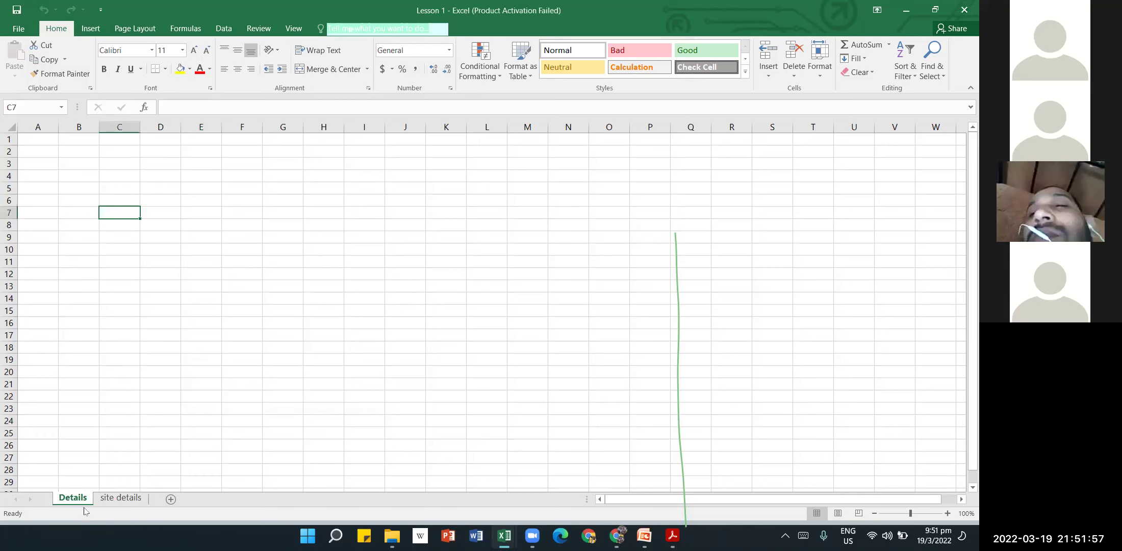
pyautogui.rightClick(79, 497)
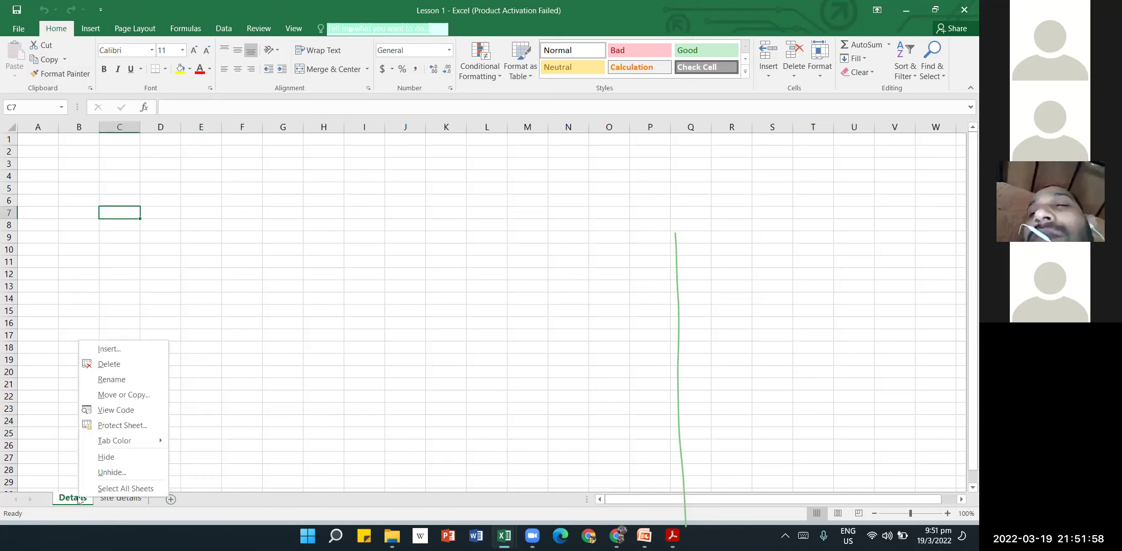
pyautogui.click(112, 472)
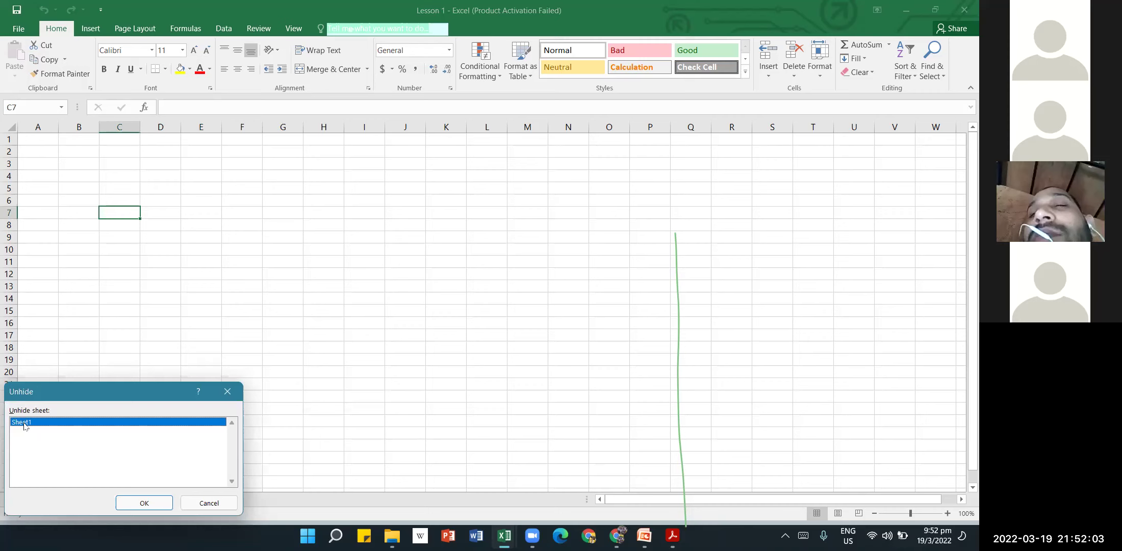
pyautogui.click(141, 505)
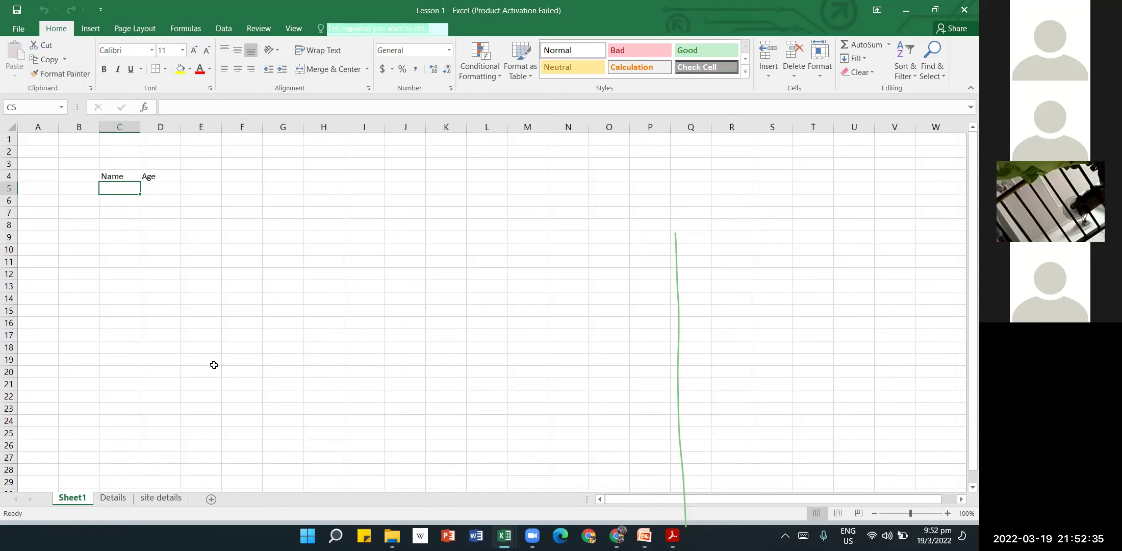
pyautogui.rightClick(76, 501)
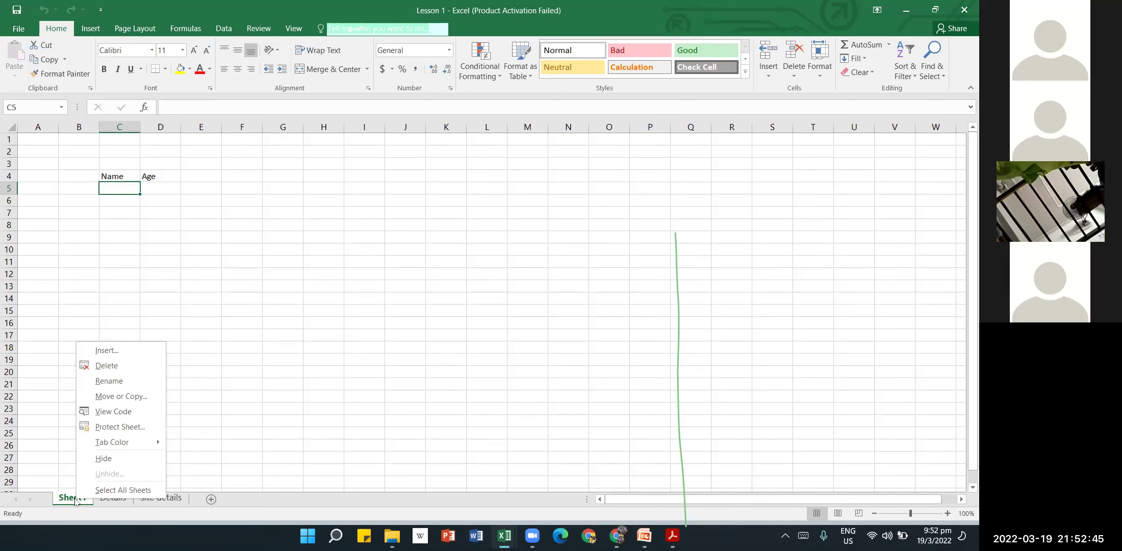
pyautogui.click(75, 502)
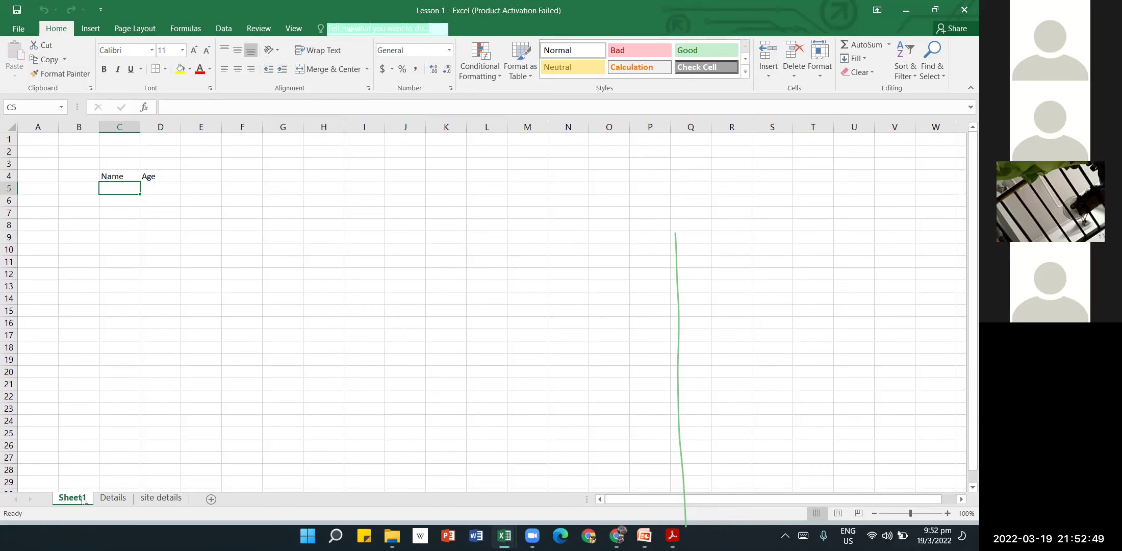
pyautogui.rightClick(84, 501)
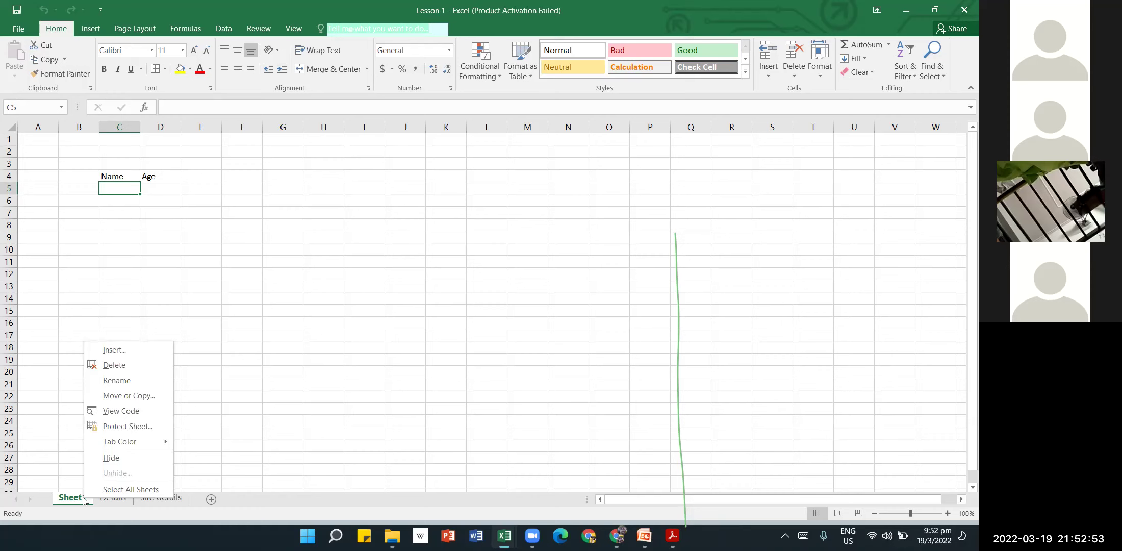
pyautogui.click(351, 305)
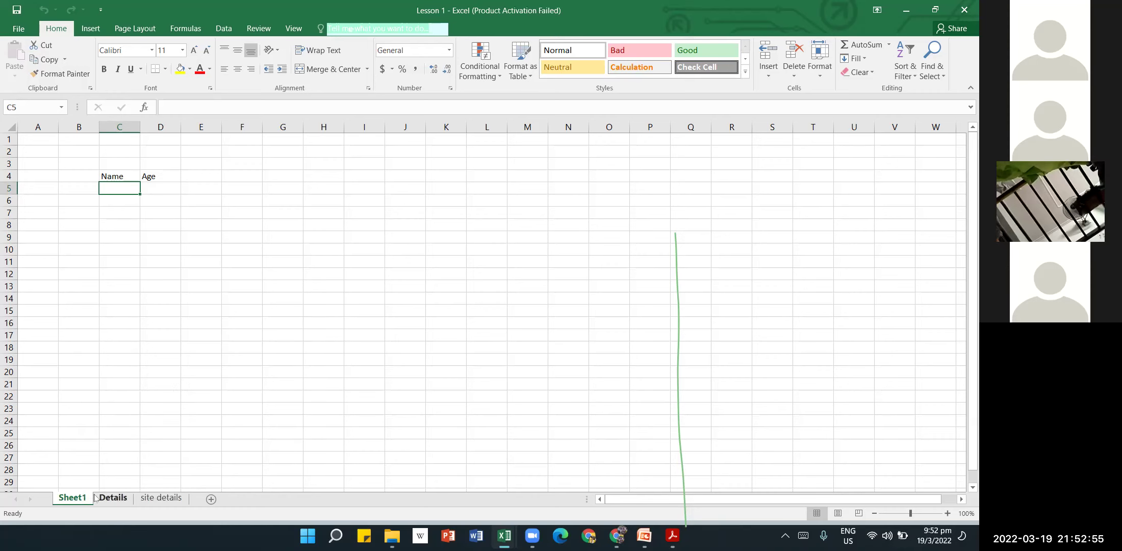
# Hide Sheet1 and unhide it again from the Details worksheet.
pyautogui.rightClick(79, 504)
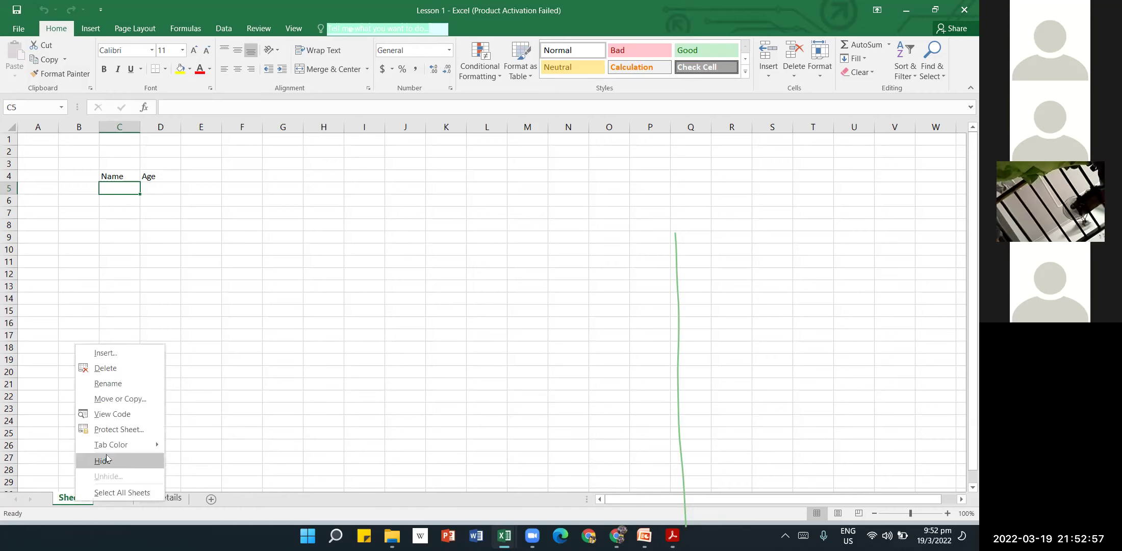
pyautogui.click(107, 459)
pyautogui.rightClick(81, 500)
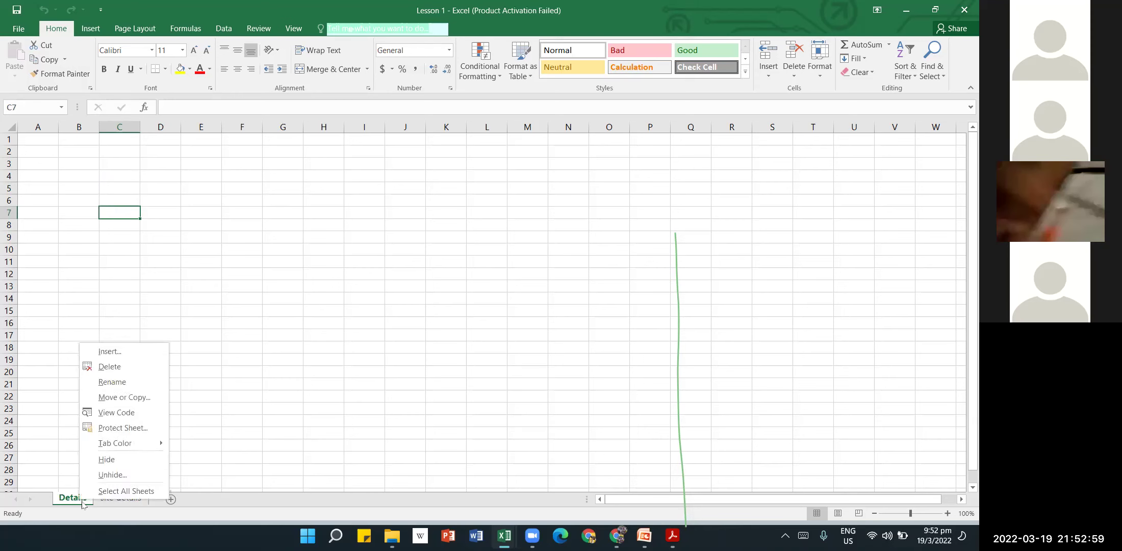
pyautogui.click(94, 475)
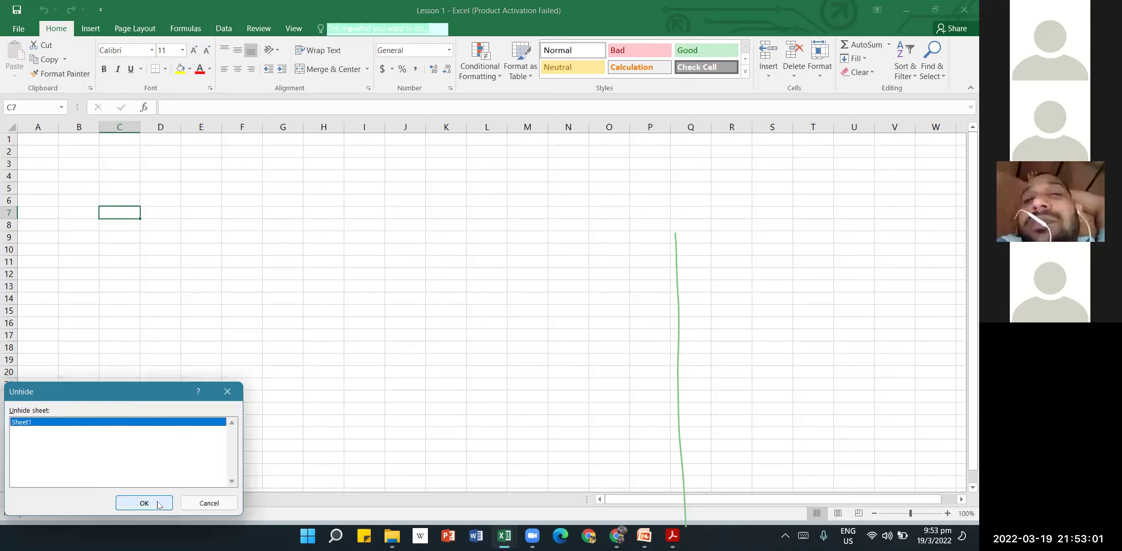
pyautogui.click(148, 503)
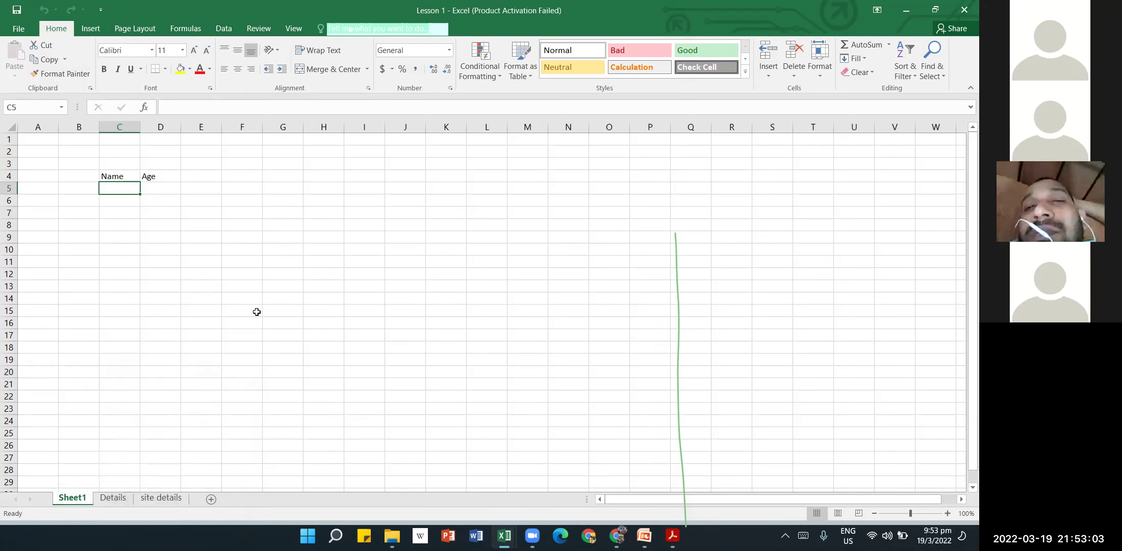
# Permanently delete Sheet1 from the Lesson 1 workbook.
pyautogui.rightClick(85, 500)
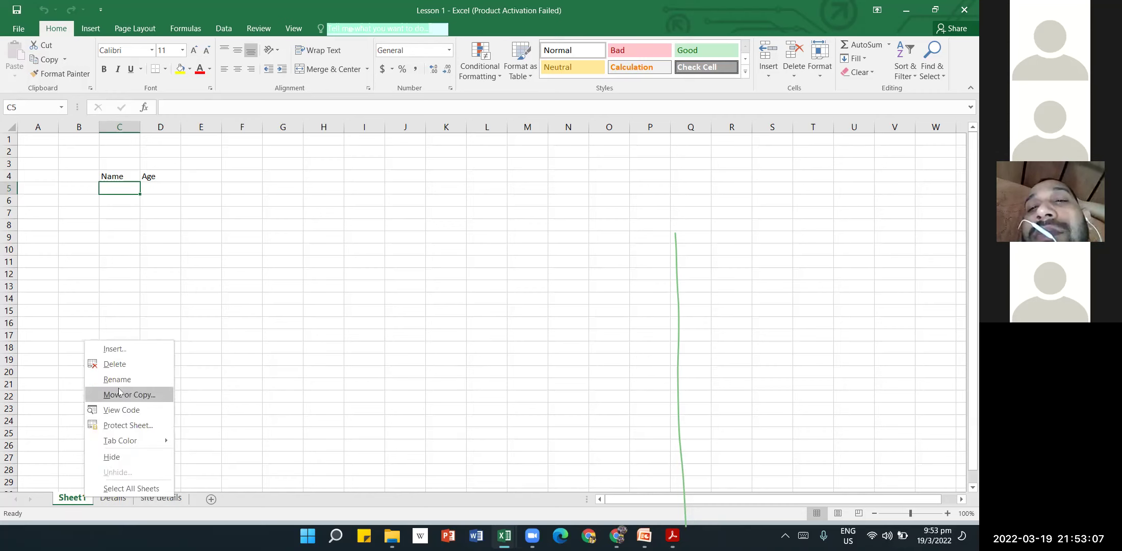
pyautogui.click(120, 365)
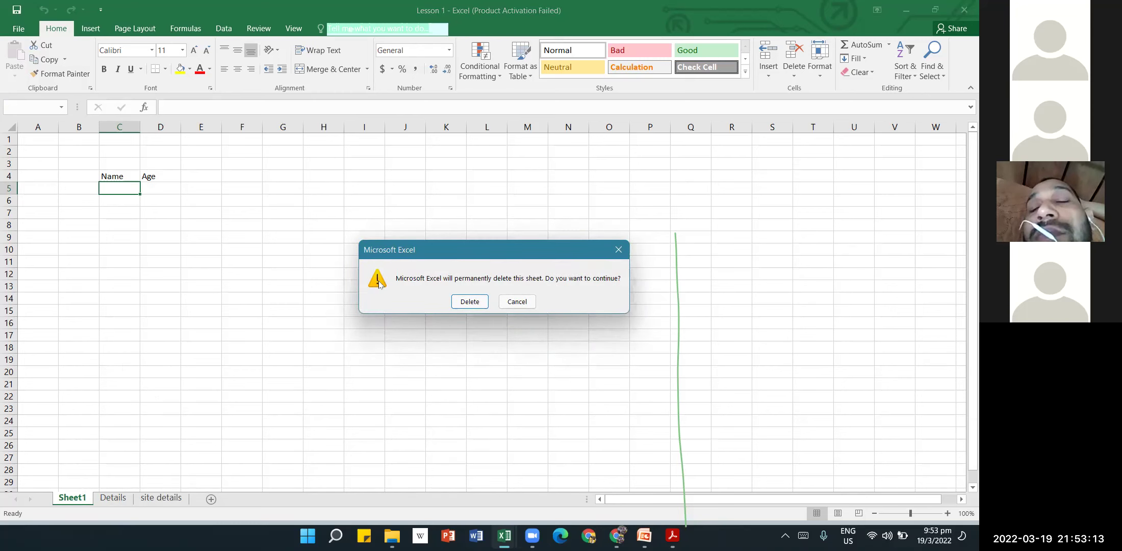
pyautogui.click(470, 302)
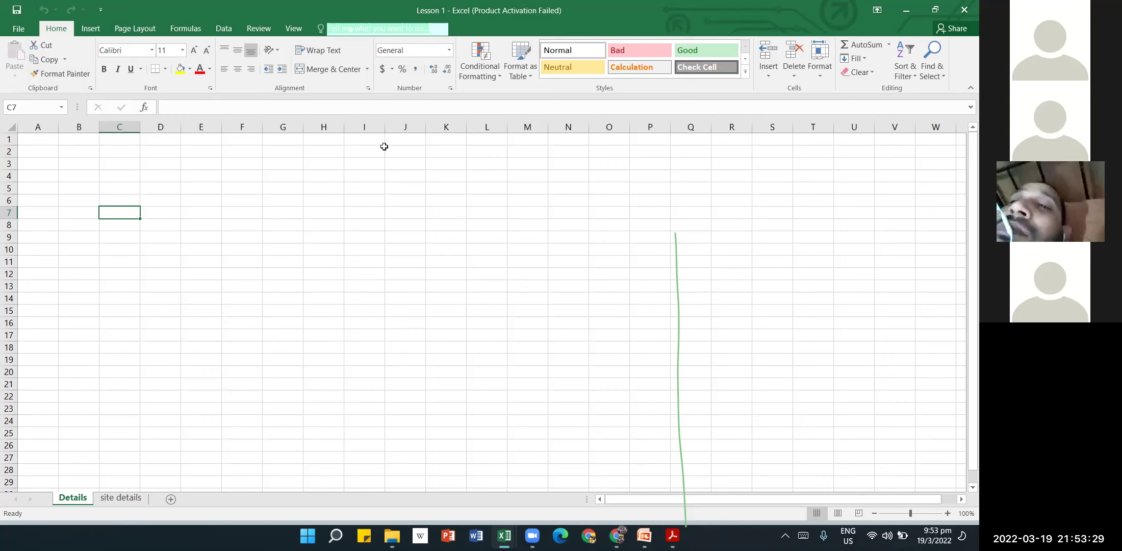
# Set the Details worksheet's tab color to standard Red.
pyautogui.rightClick(66, 502)
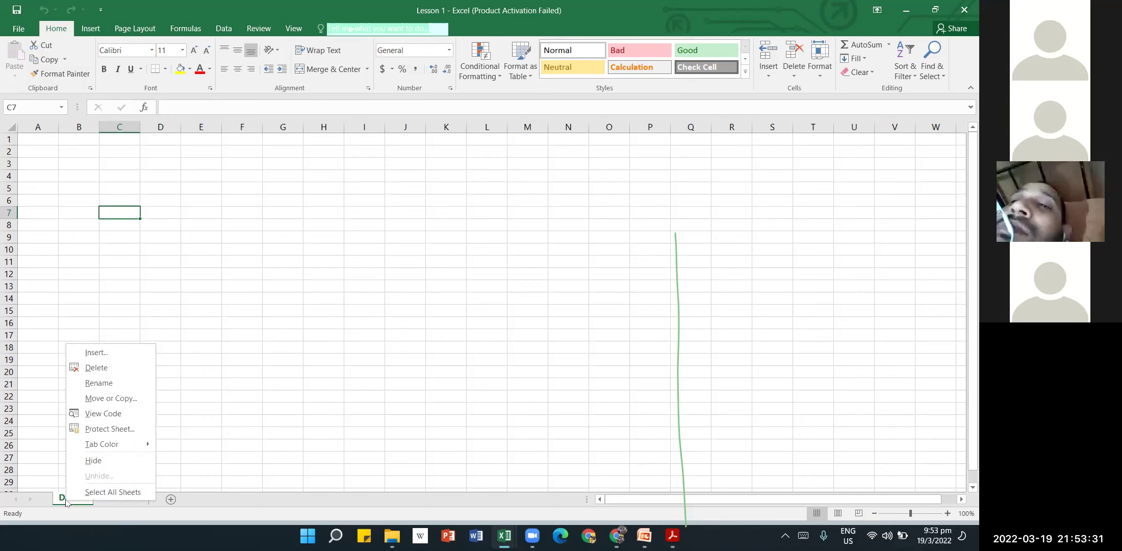
pyautogui.click(382, 300)
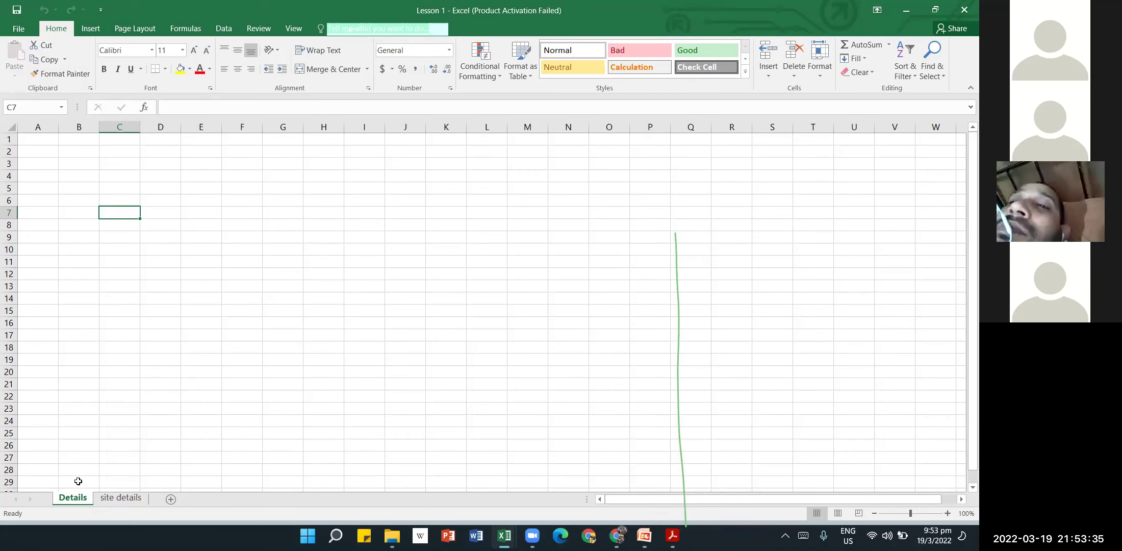
pyautogui.rightClick(80, 497)
pyautogui.moveTo(124, 442)
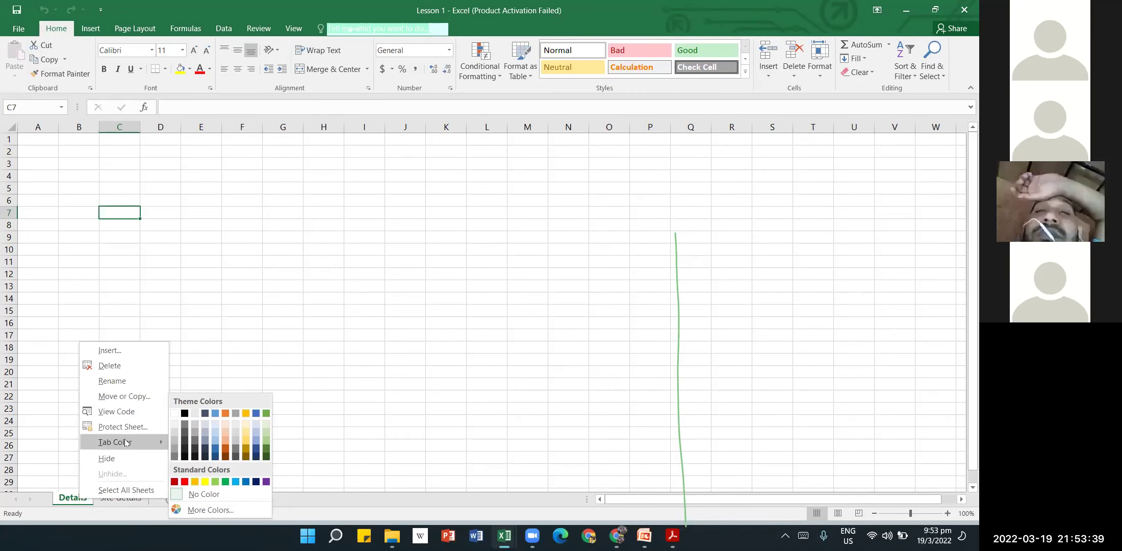
pyautogui.click(186, 482)
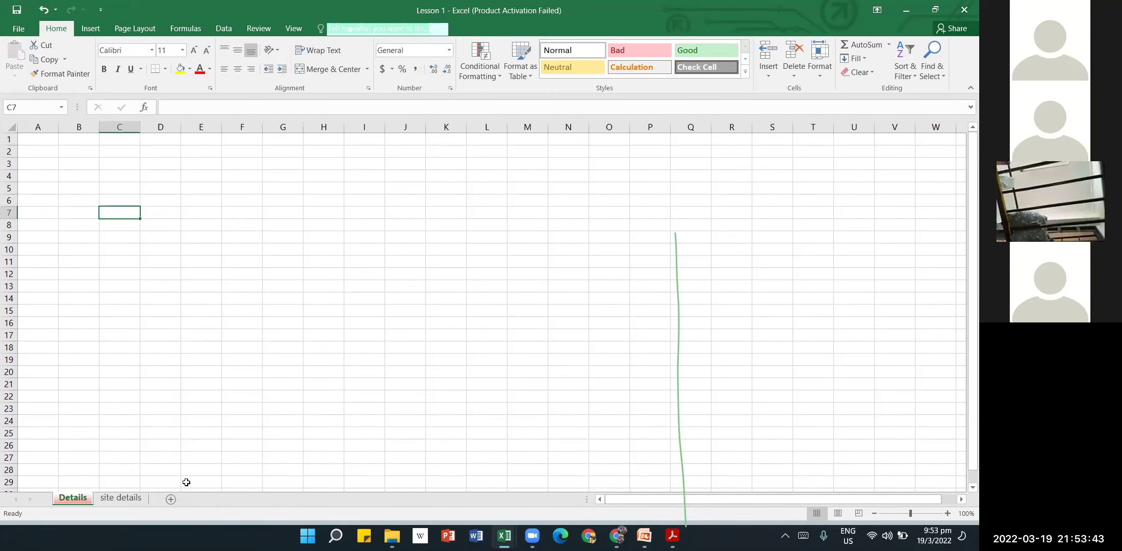
pyautogui.click(121, 497)
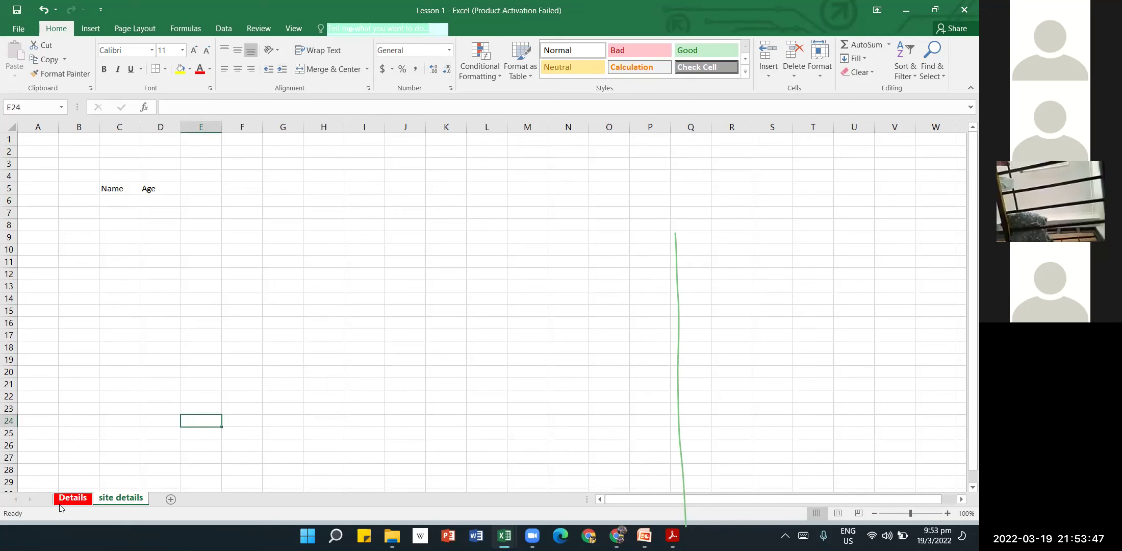
pyautogui.rightClick(112, 499)
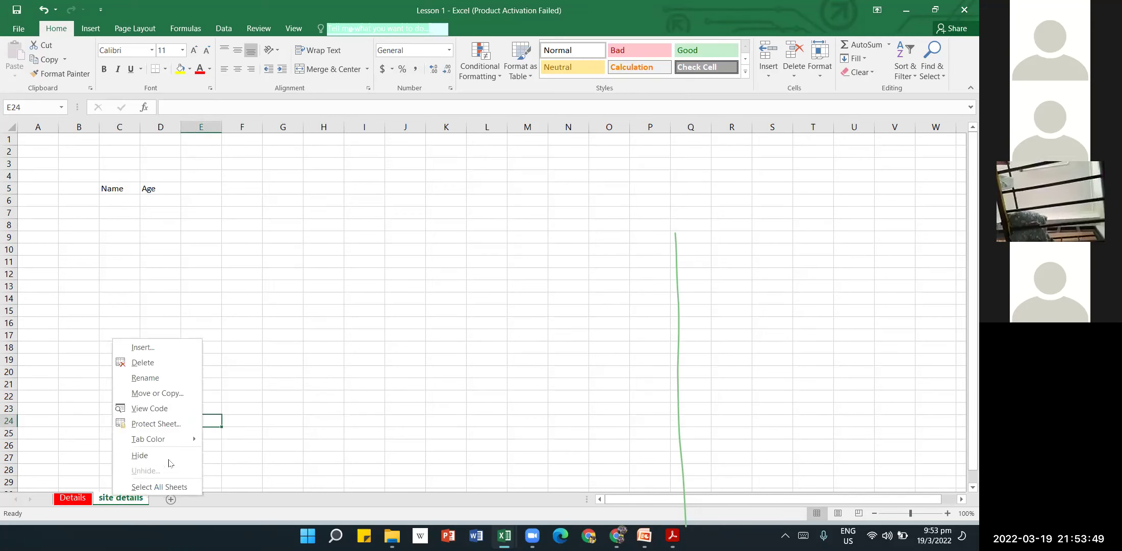
pyautogui.moveTo(187, 442)
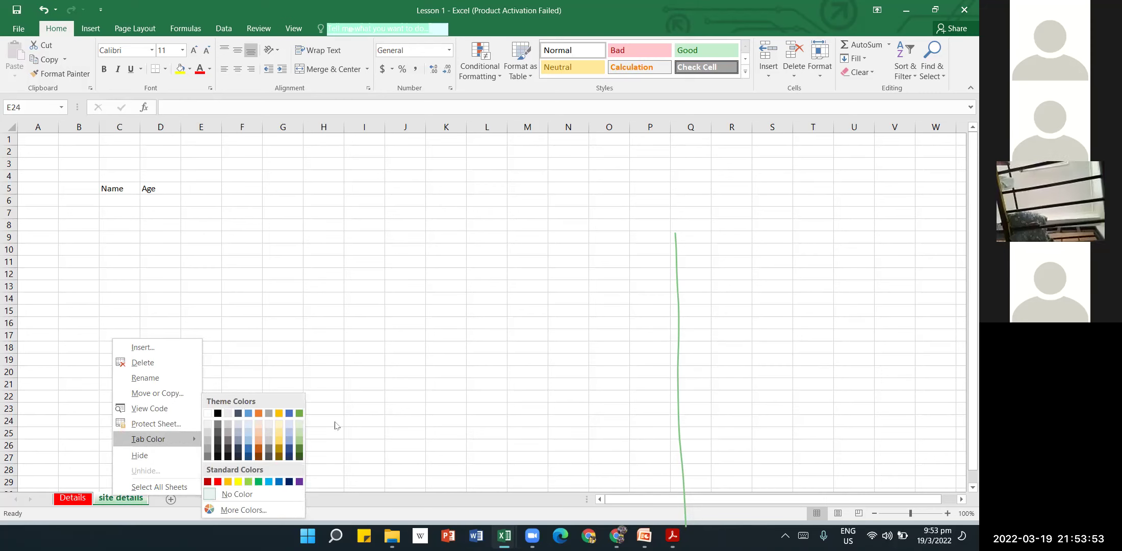
pyautogui.click(415, 313)
# Set the site details worksheet's tab color to standard Green.
pyautogui.rightClick(136, 497)
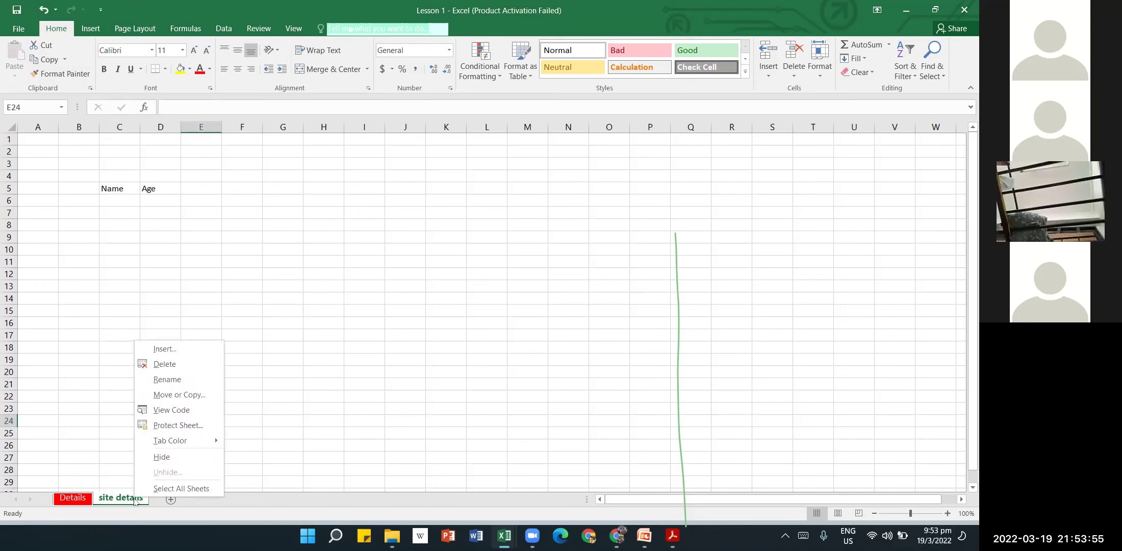
pyautogui.moveTo(169, 441)
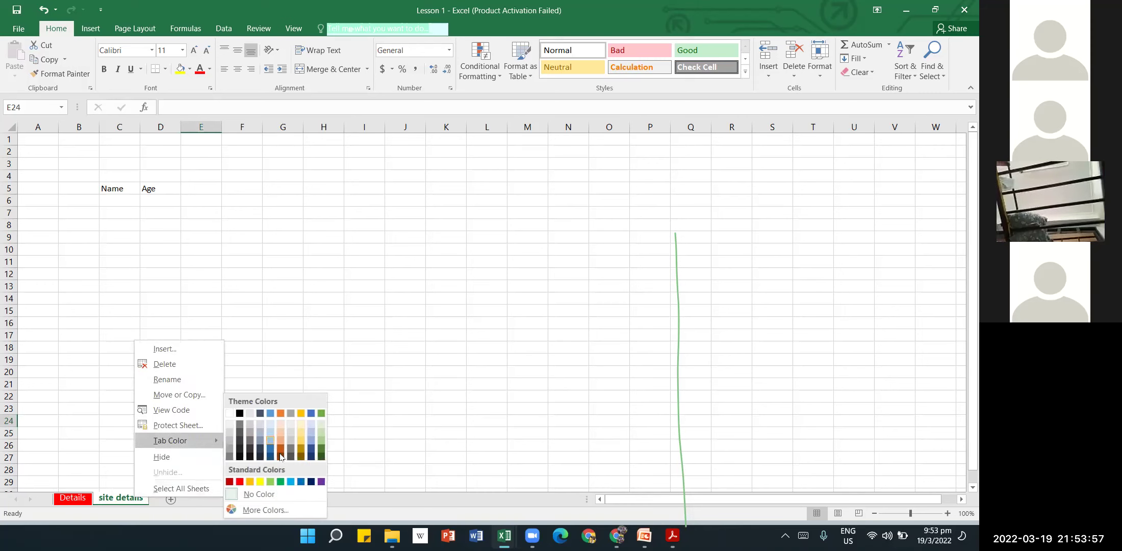
pyautogui.click(281, 482)
pyautogui.click(236, 398)
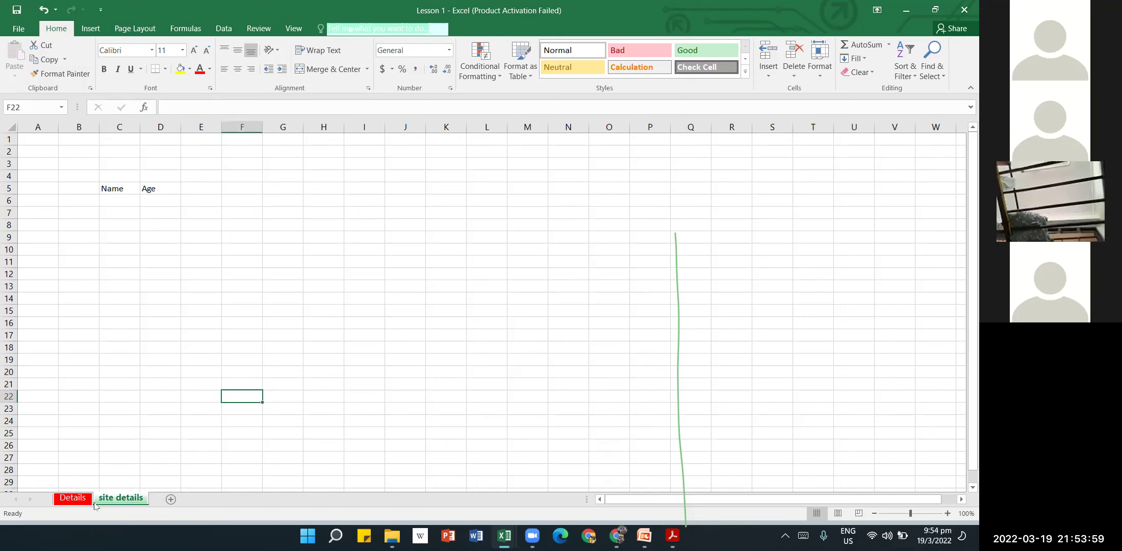
# Switch between the Details and site details worksheets to compare their tab colors, ending on Details.
pyautogui.click(74, 498)
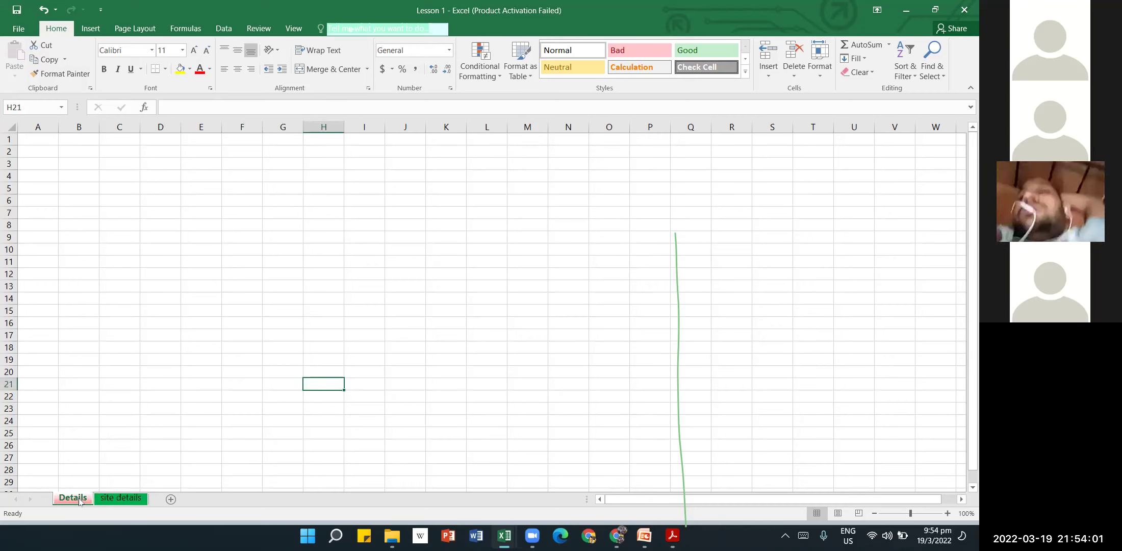
pyautogui.click(127, 501)
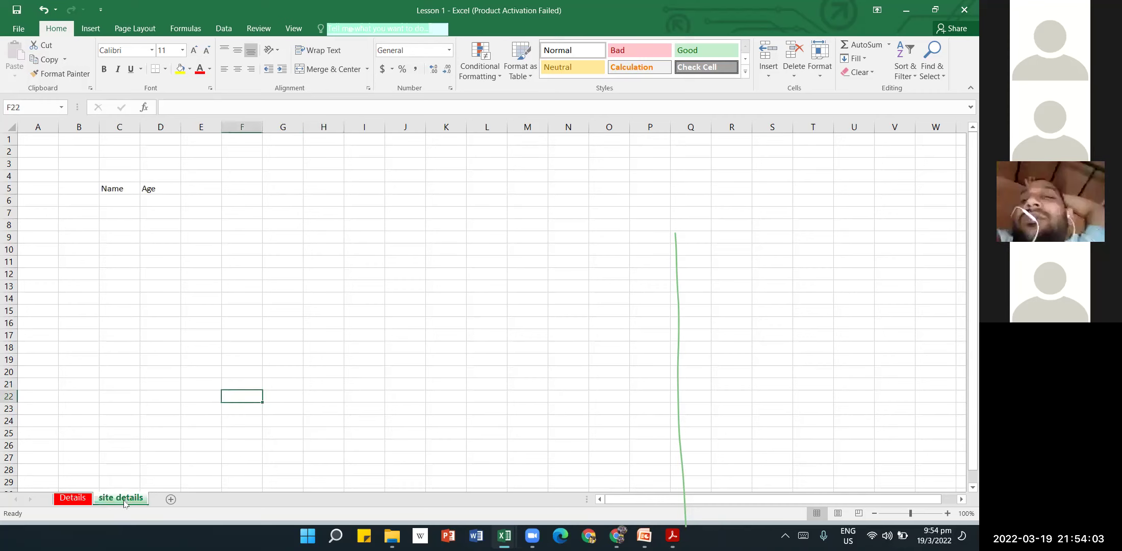
pyautogui.click(74, 503)
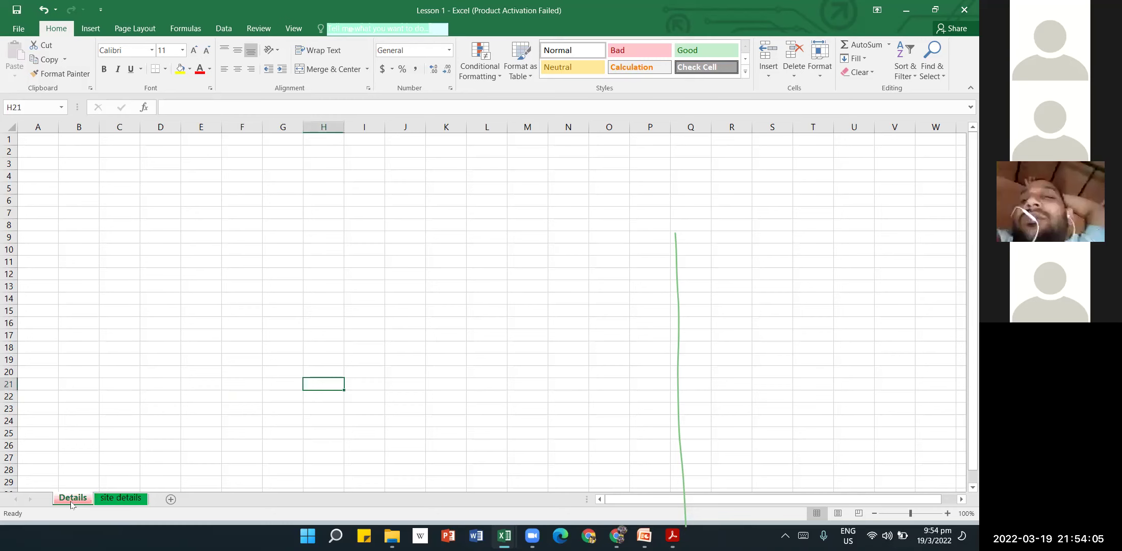
pyautogui.click(128, 296)
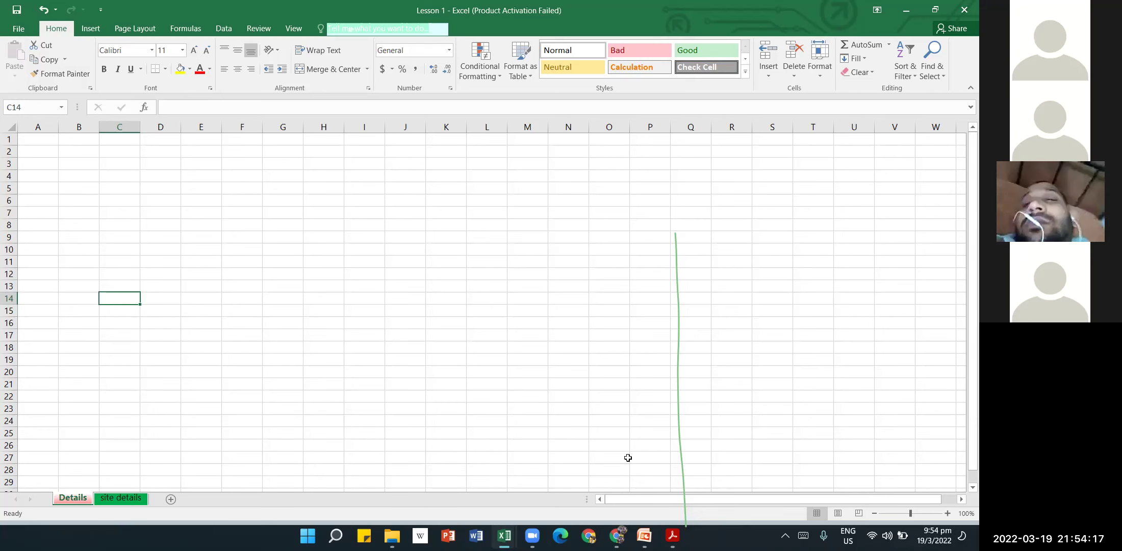
# Check the Modify Workbook slide in PowerPoint and switch to MS Excel 2016-Lesson 1.pdf in Acrobat Reader.
pyautogui.click(644, 535)
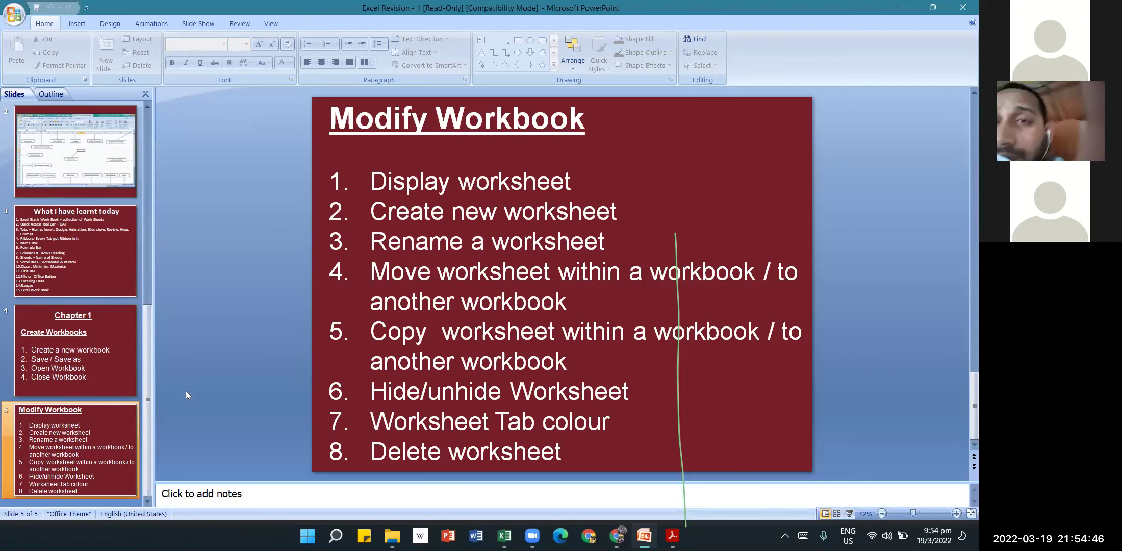
pyautogui.moveTo(672, 536)
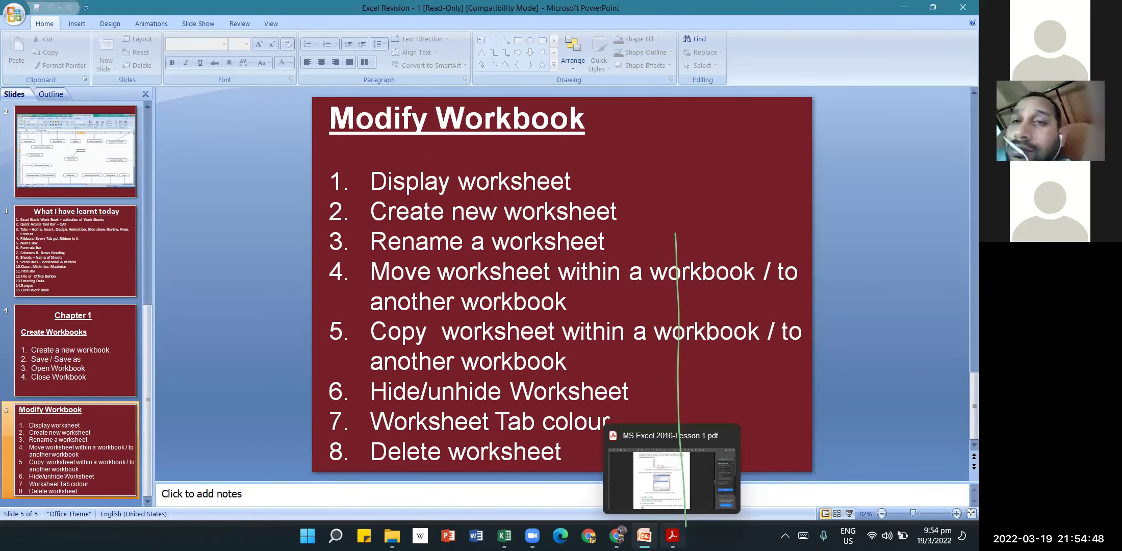
pyautogui.click(669, 438)
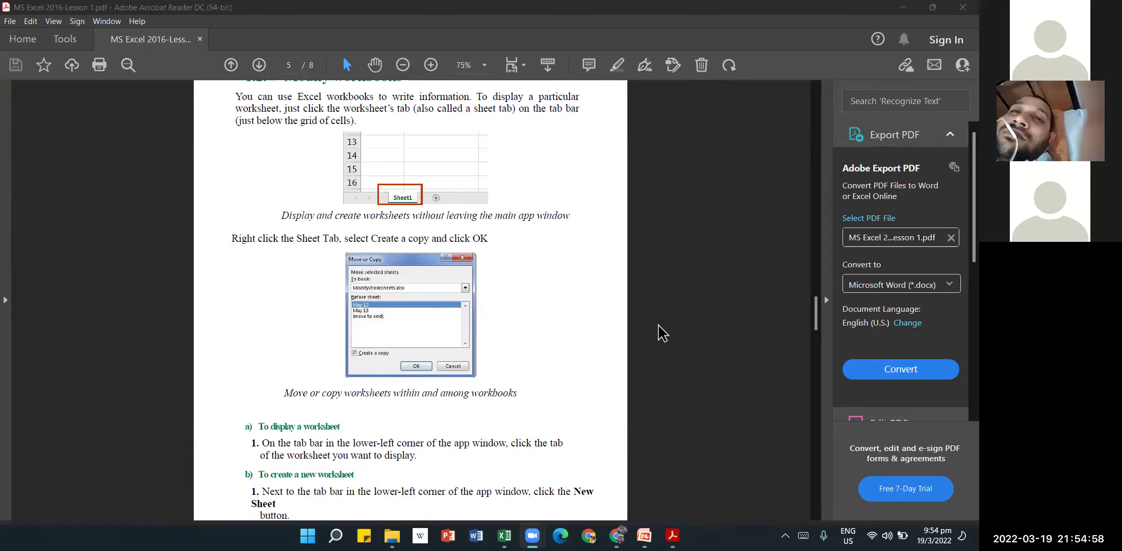
# Go back to the first page of the lesson PDF and examine the Excel Introduction's labelled screen parts.
pyautogui.scroll(1, 658, 327)
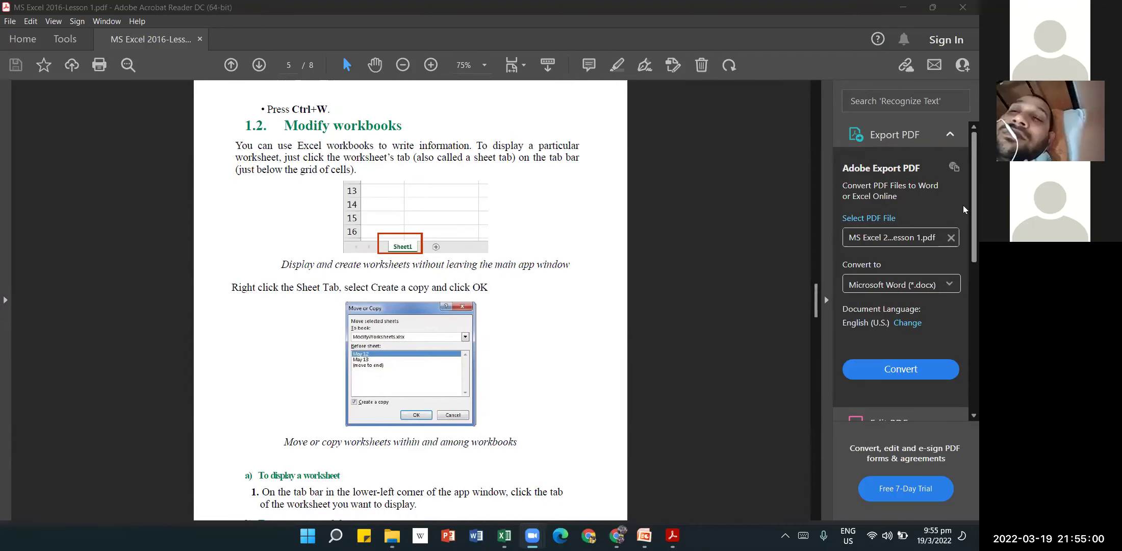
pyautogui.scroll(12, 514, 306)
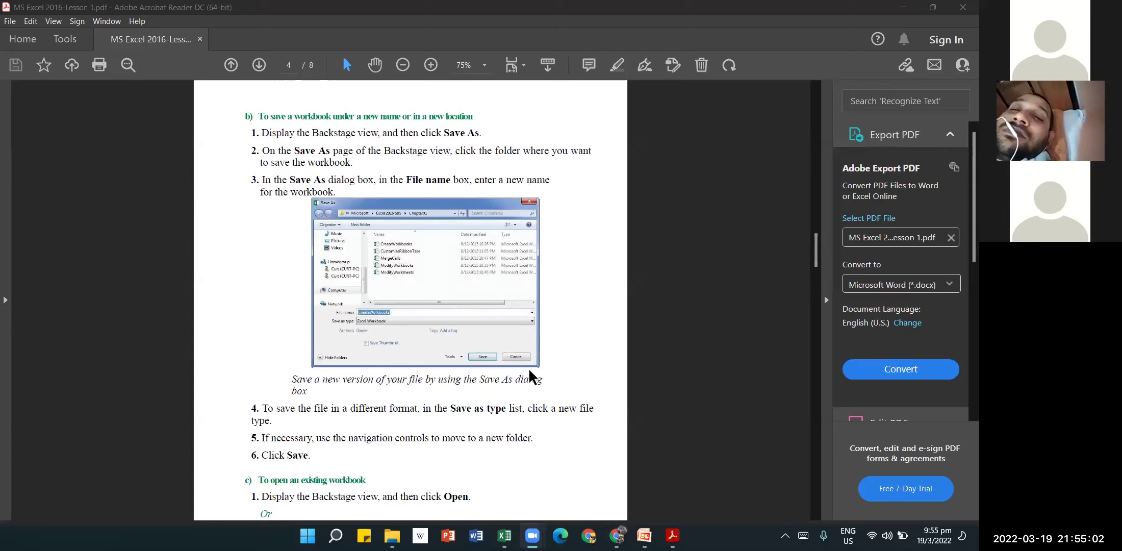
pyautogui.scroll(20, 532, 380)
pyautogui.scroll(-12, 533, 388)
pyautogui.scroll(9, 533, 387)
pyautogui.scroll(3, 530, 377)
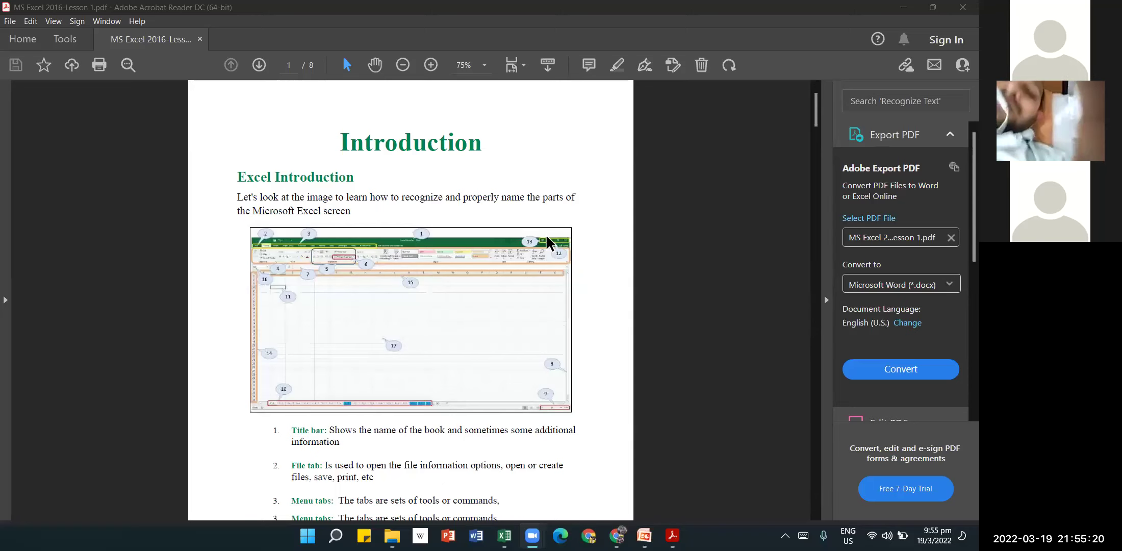
pyautogui.scroll(-1, 547, 291)
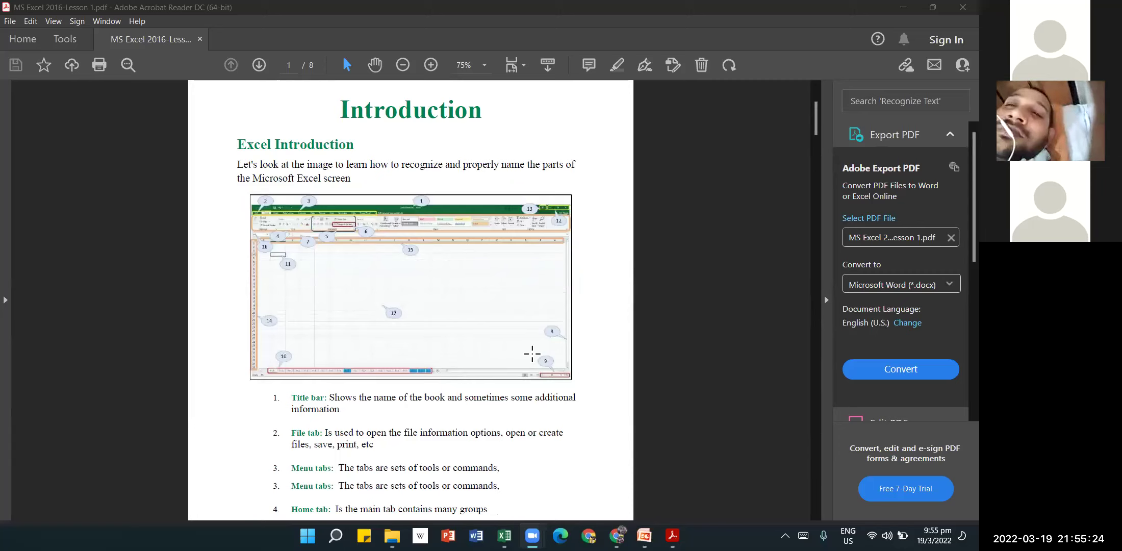
pyautogui.scroll(-1, 532, 353)
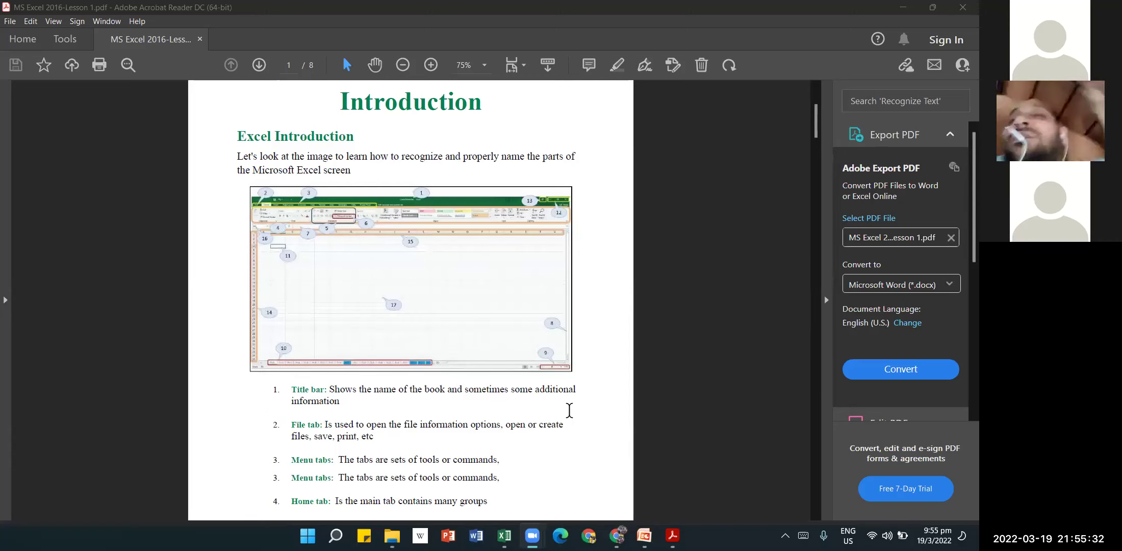
pyautogui.scroll(-2, 570, 411)
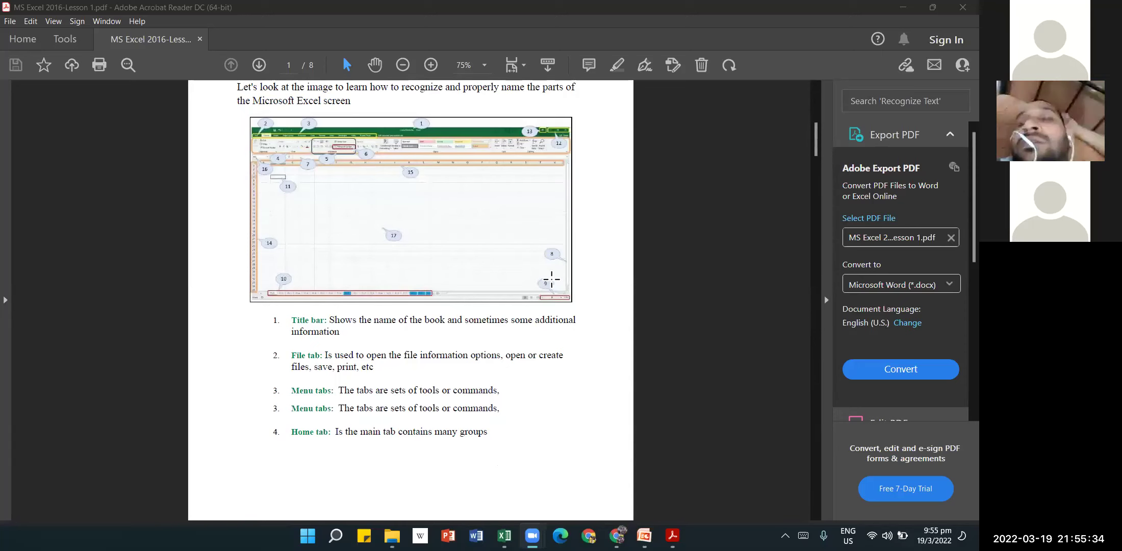
pyautogui.click(661, 401)
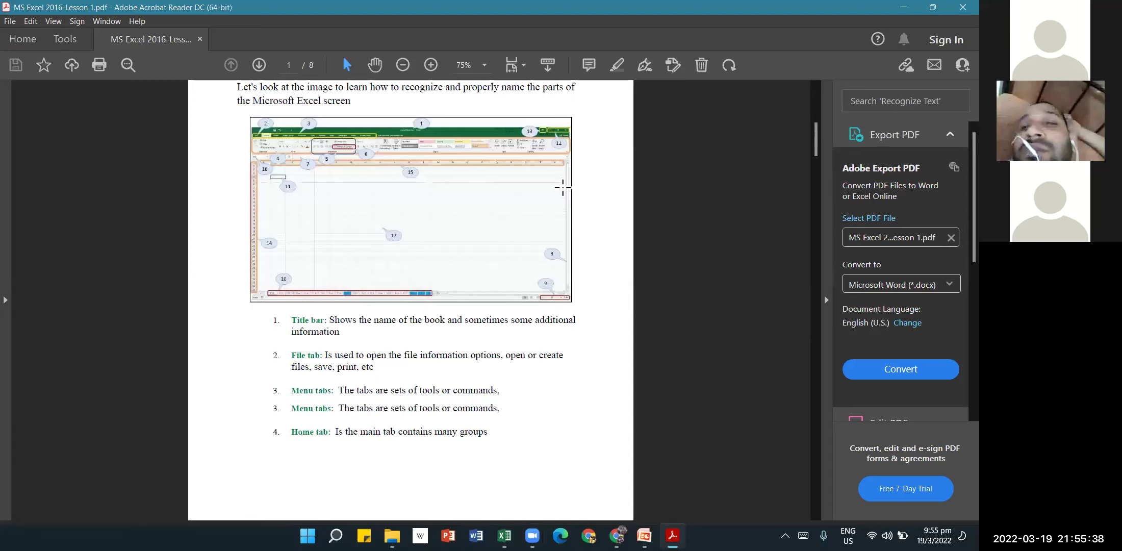
pyautogui.click(581, 253)
pyautogui.click(591, 444)
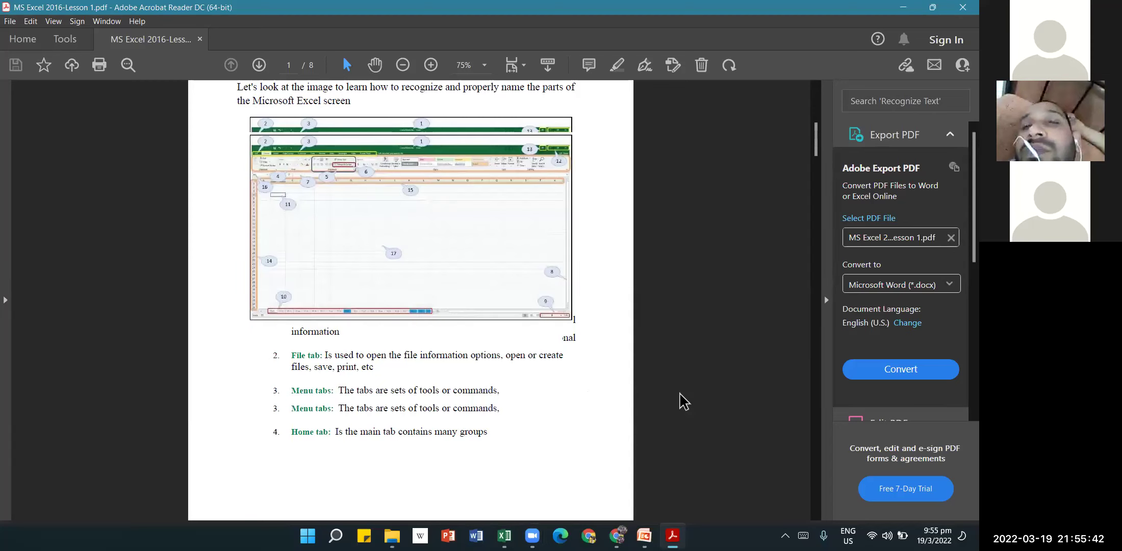
# Review the lesson PDF from the screen-part definitions through Create Workbooks and Modify workbooks to the Homework page.
pyautogui.scroll(-3, 964, 220)
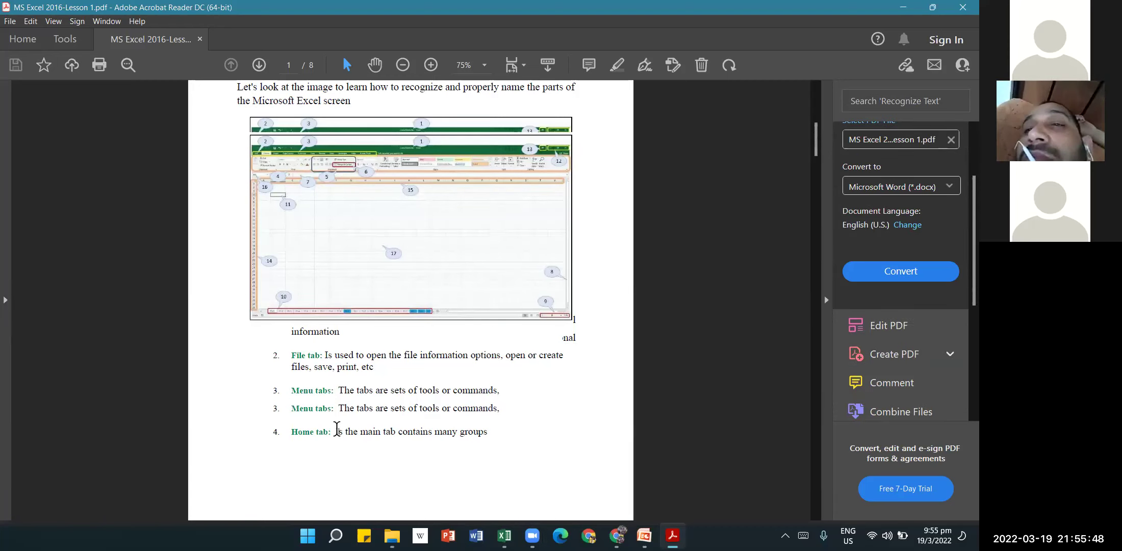
pyautogui.scroll(-5, 333, 431)
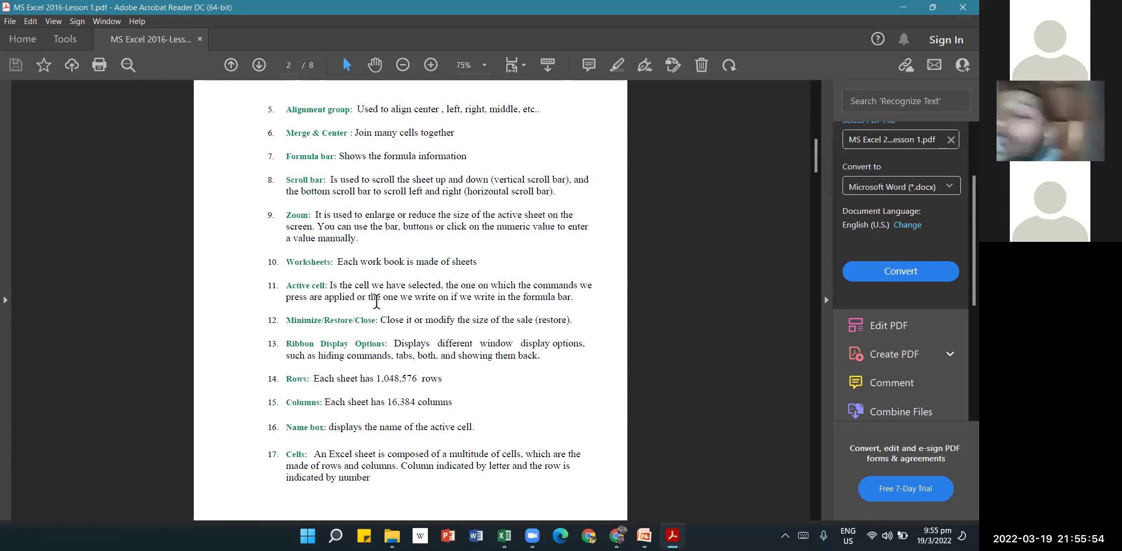
pyautogui.scroll(-3, 376, 302)
pyautogui.scroll(-8, 370, 309)
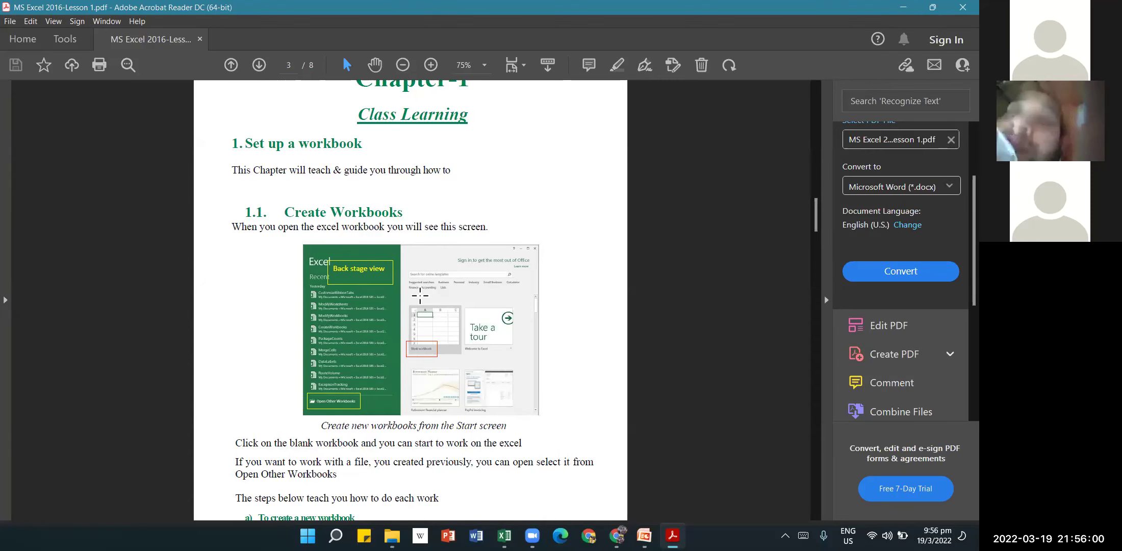
pyautogui.scroll(-15, 419, 295)
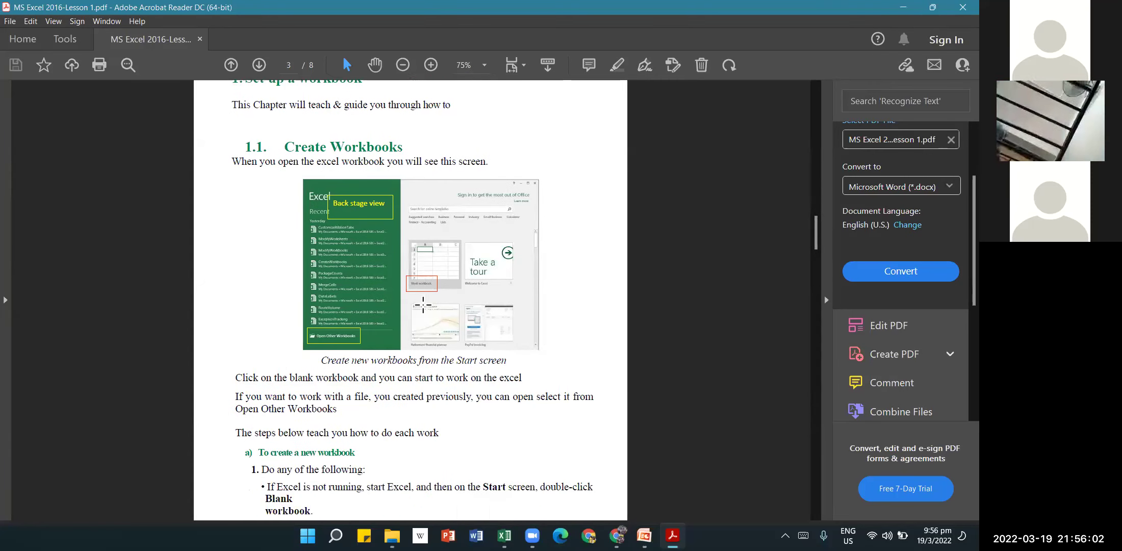
pyautogui.scroll(-5, 340, 408)
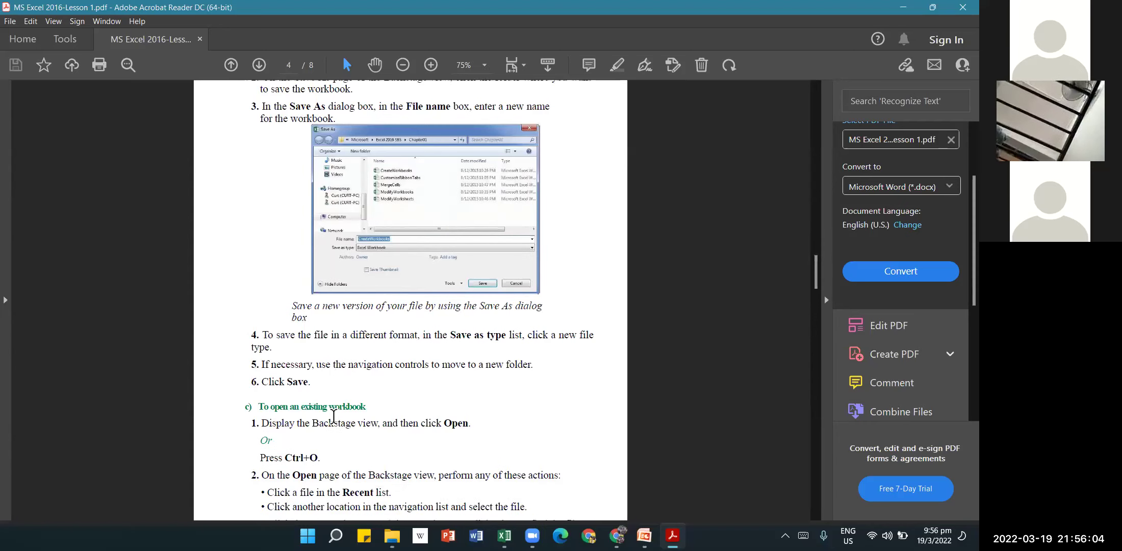
pyautogui.scroll(-15, 342, 407)
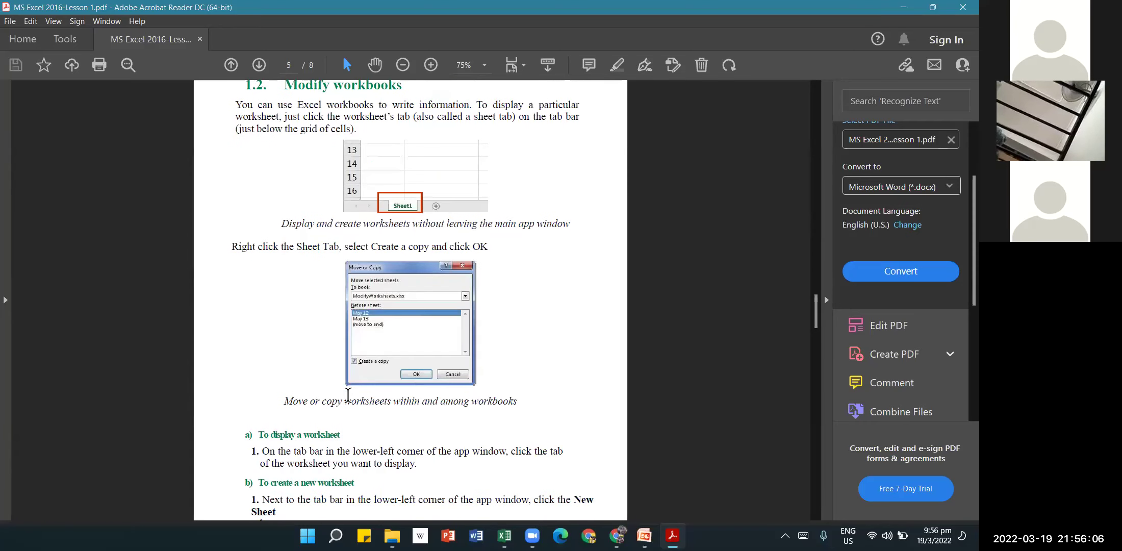
pyautogui.scroll(-15, 359, 390)
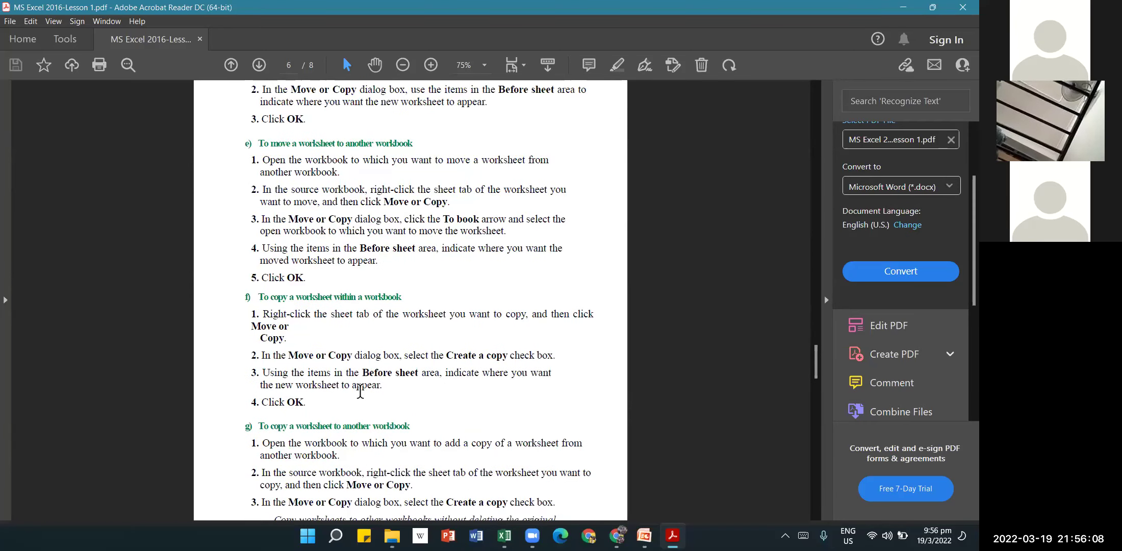
pyautogui.scroll(-15, 360, 391)
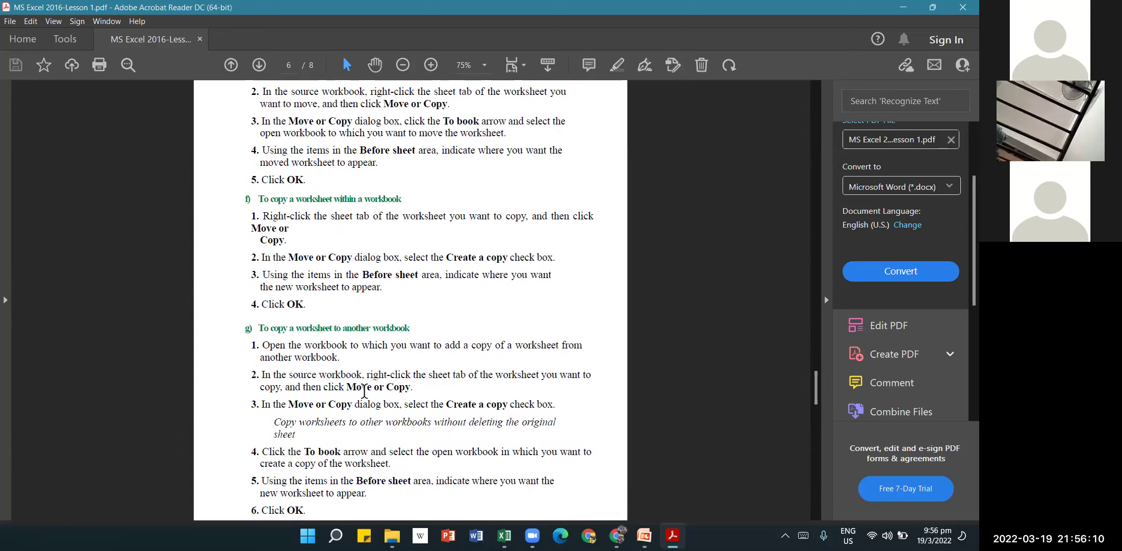
pyautogui.scroll(-5, 370, 391)
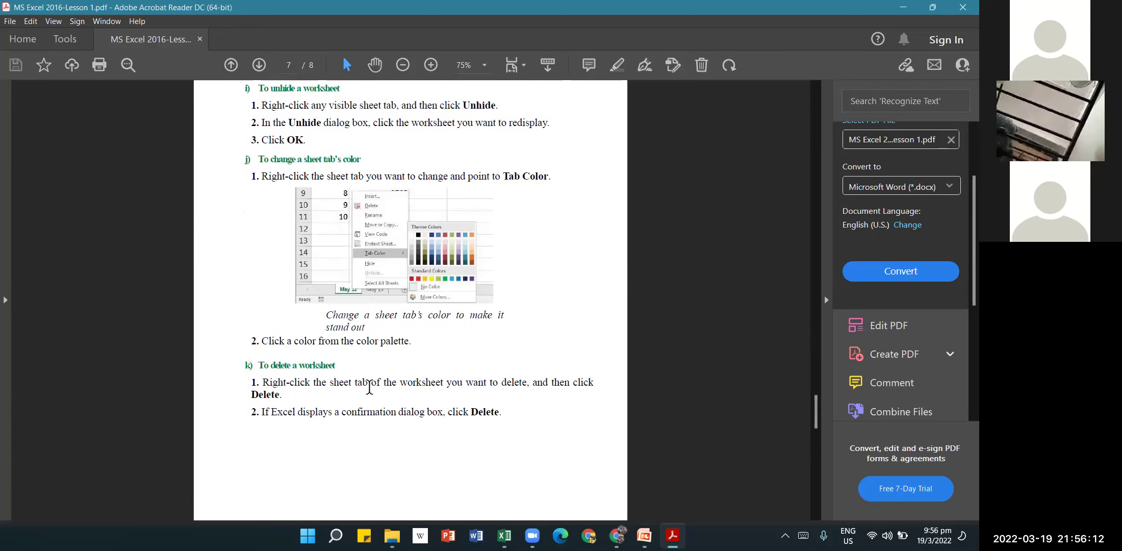
pyautogui.scroll(-10, 375, 393)
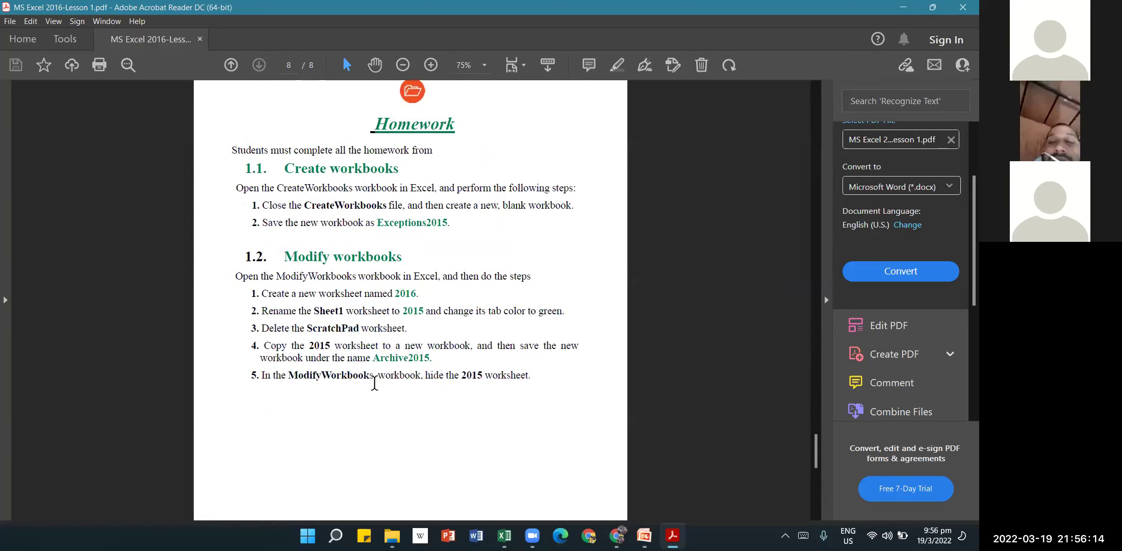